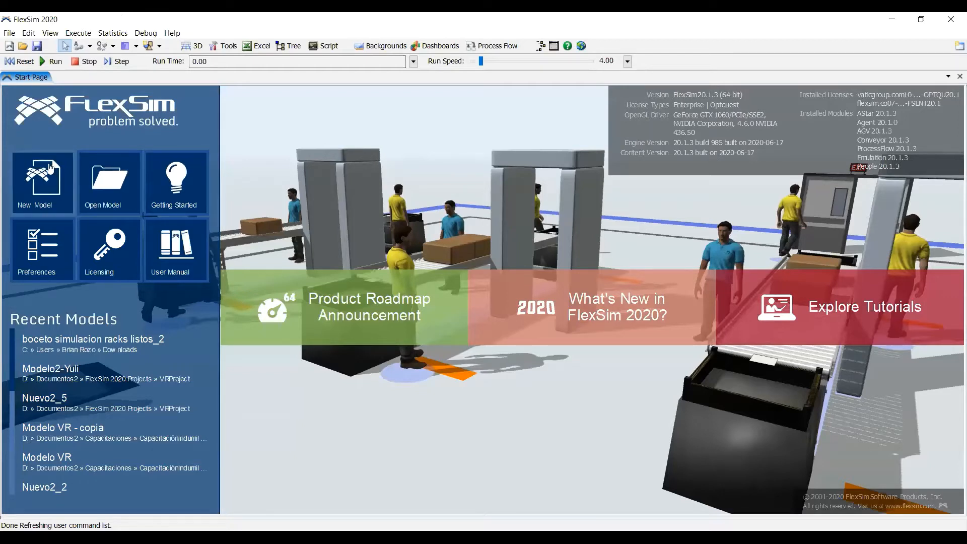
Create a new model using seconds, meters and liters as units, keeping the offered start time and date
left_click(51, 168)
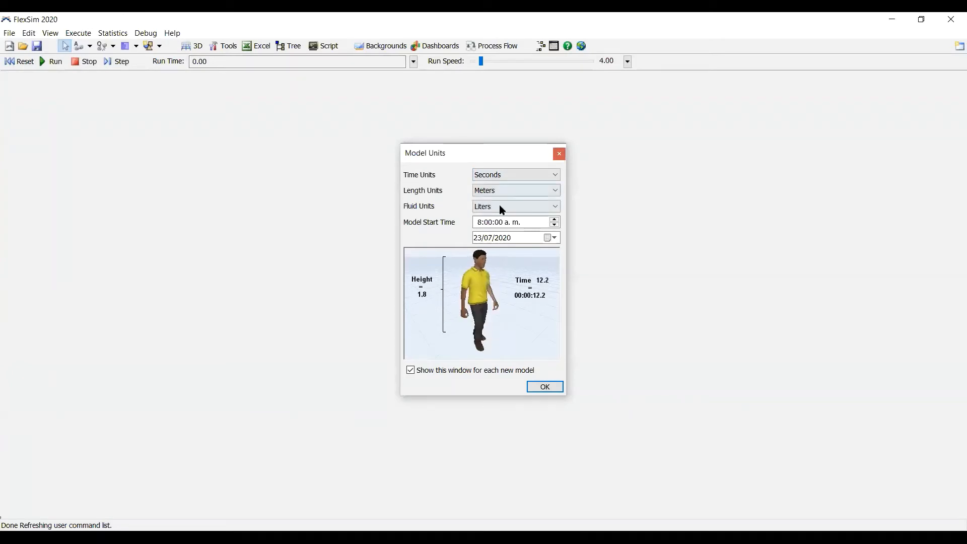
left_click(548, 207)
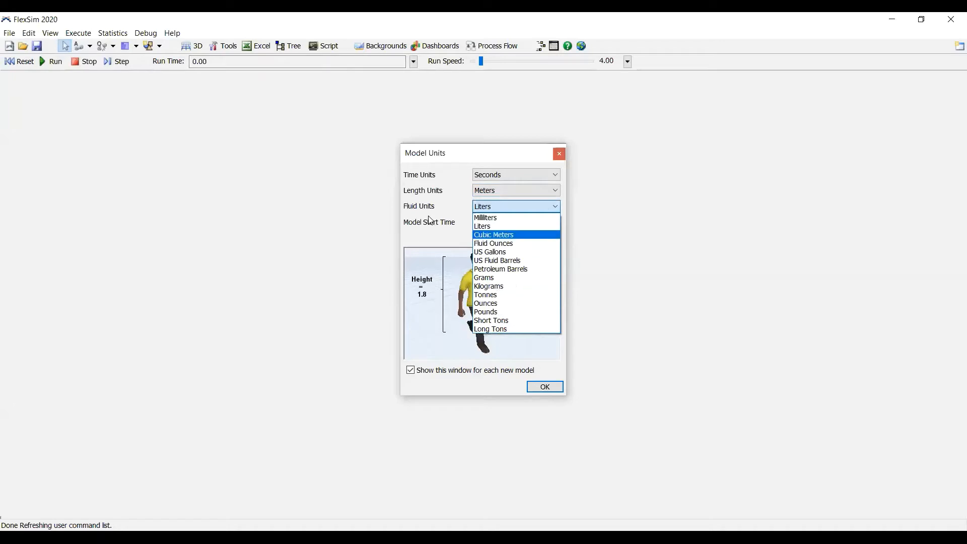
left_click(378, 141)
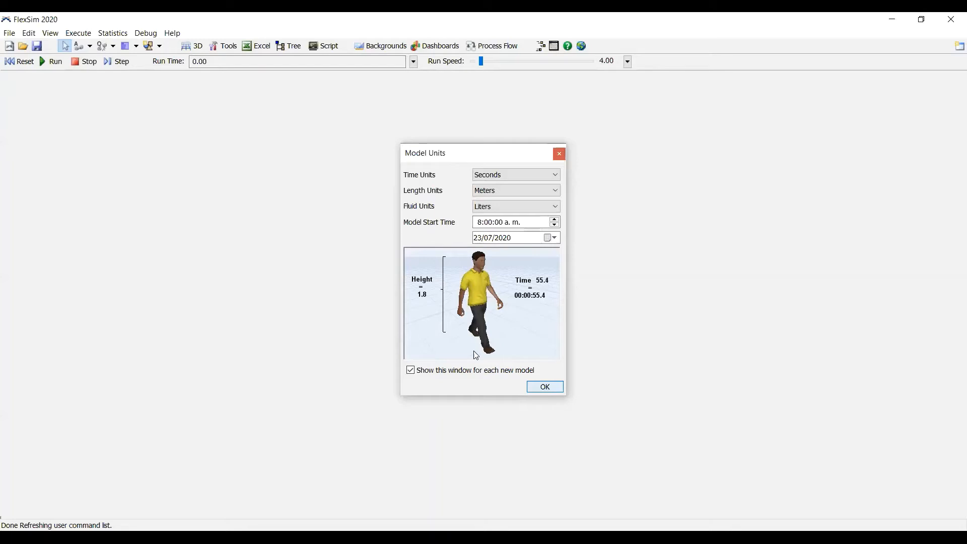
key("Return")
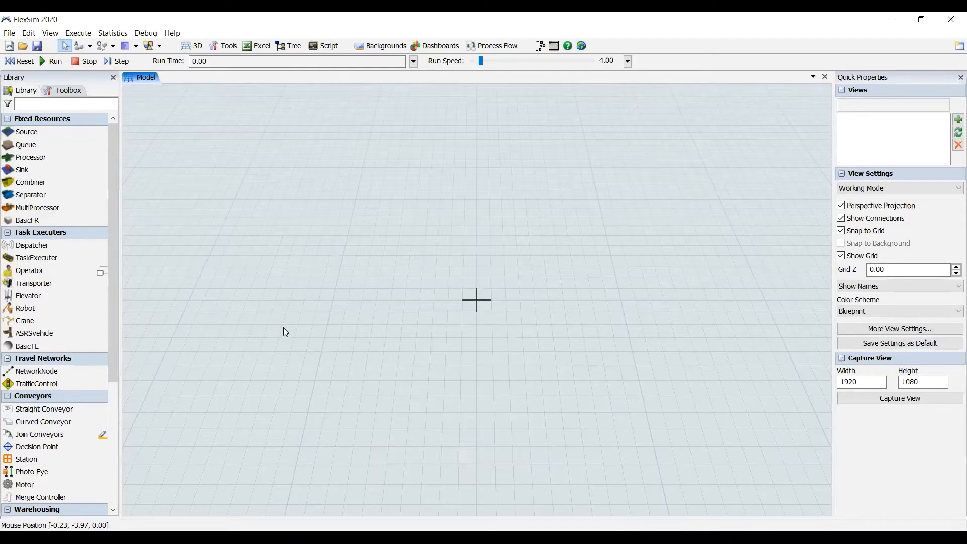
Place a straight conveyor on the model floor near the origin
right_click_drag(283, 327, 234, 346)
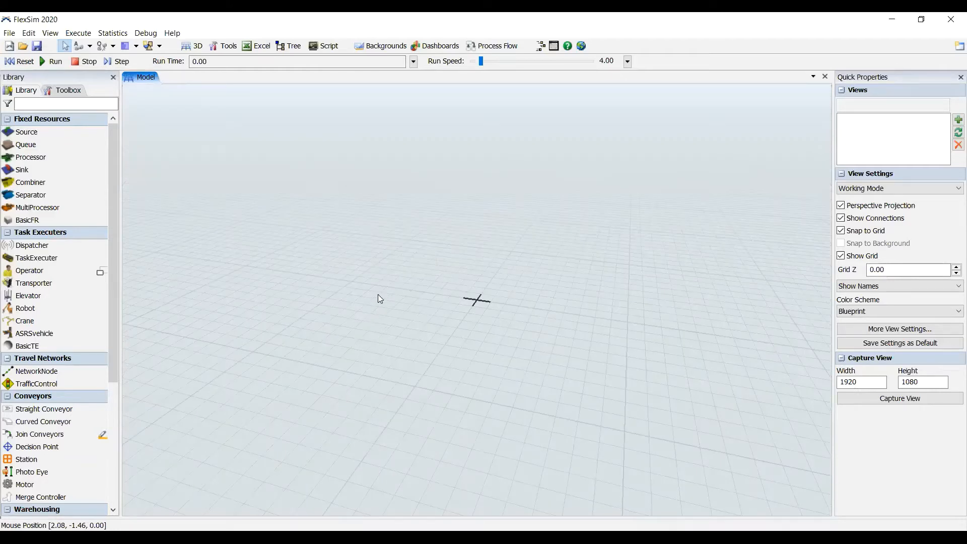
right_click_drag(377, 294, 284, 396)
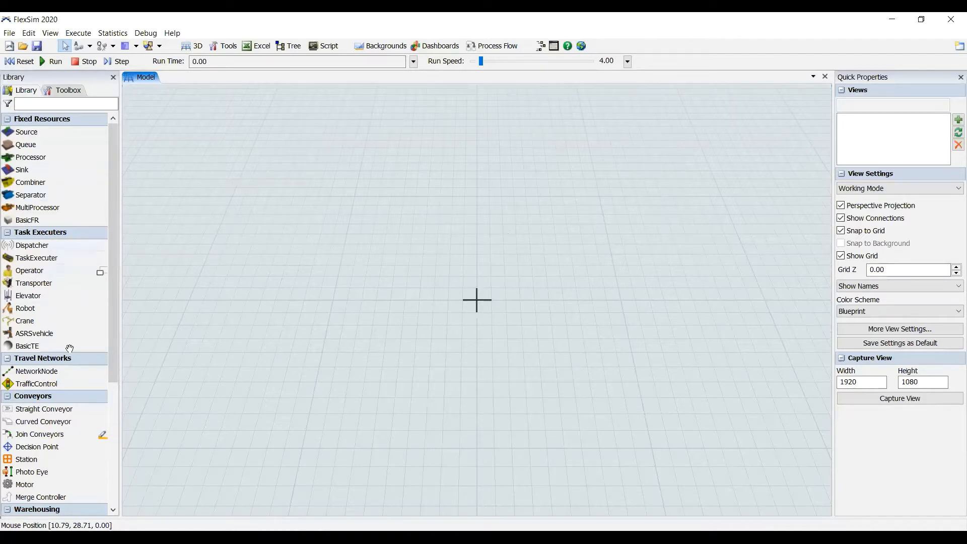
left_click(56, 411)
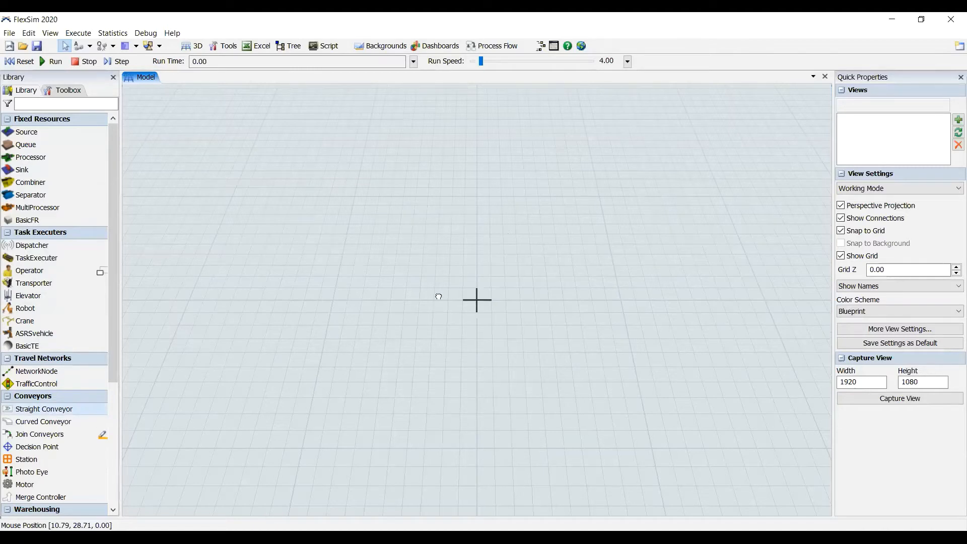
left_click(456, 291)
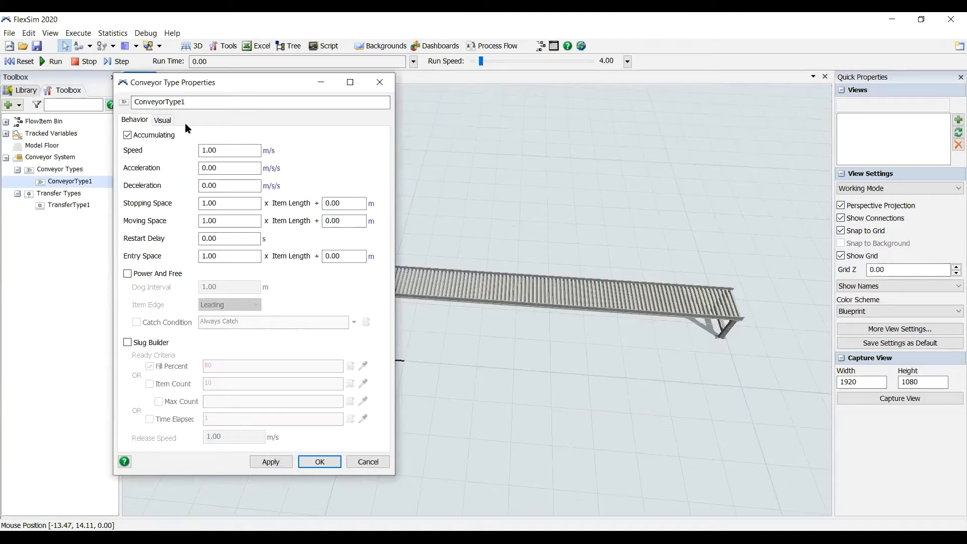
Set the visual width of ConveyorType1 to 0.5 m and apply it
left_click(163, 120)
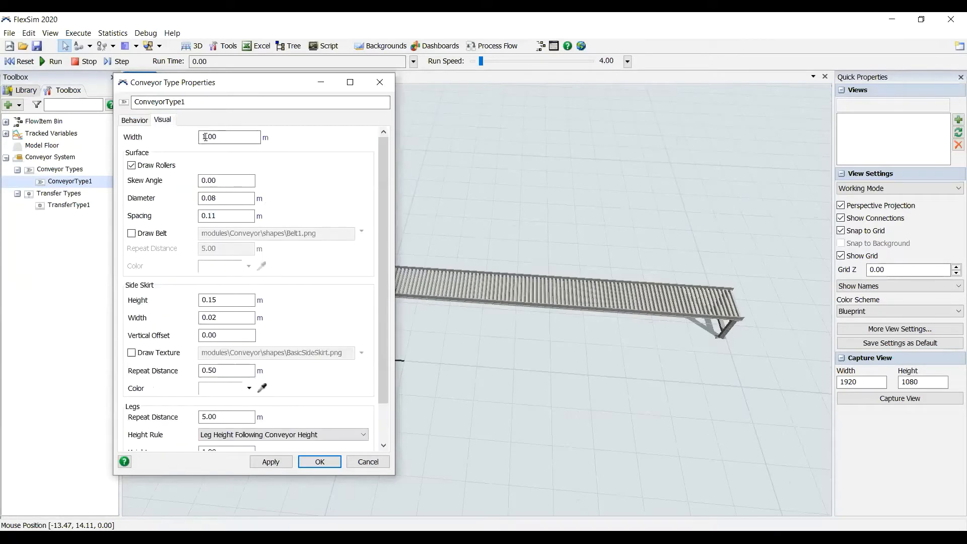
double_click(206, 137)
type("0.54")
key("BackSpace")
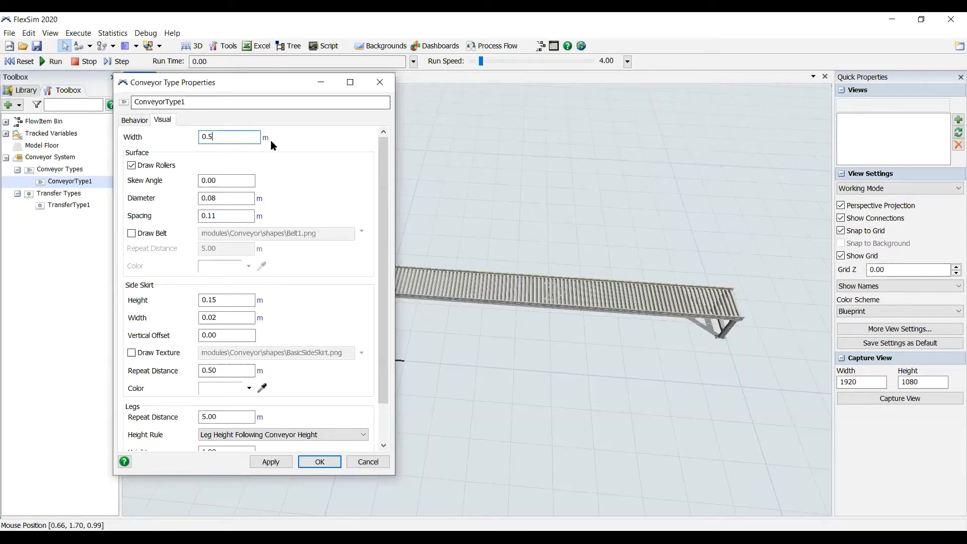
left_click(272, 461)
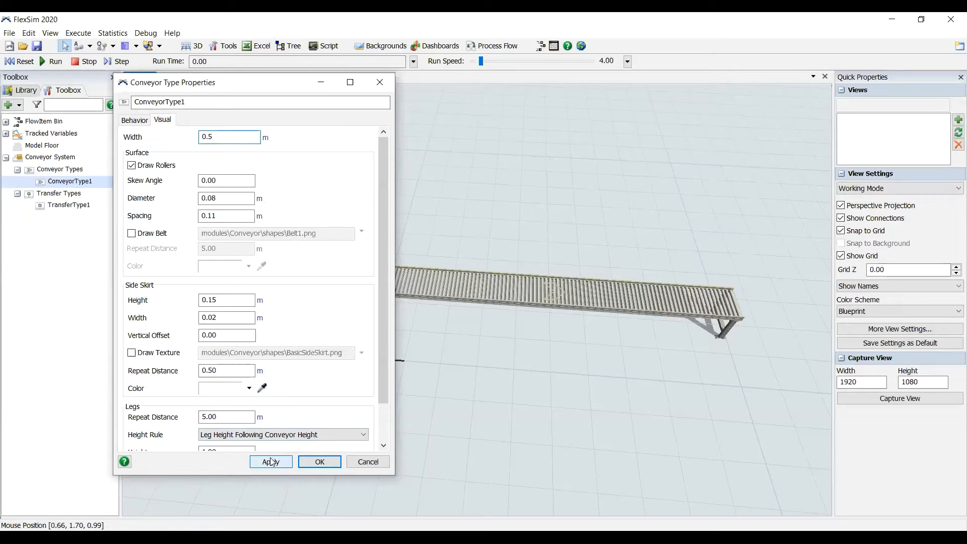
left_click(303, 460)
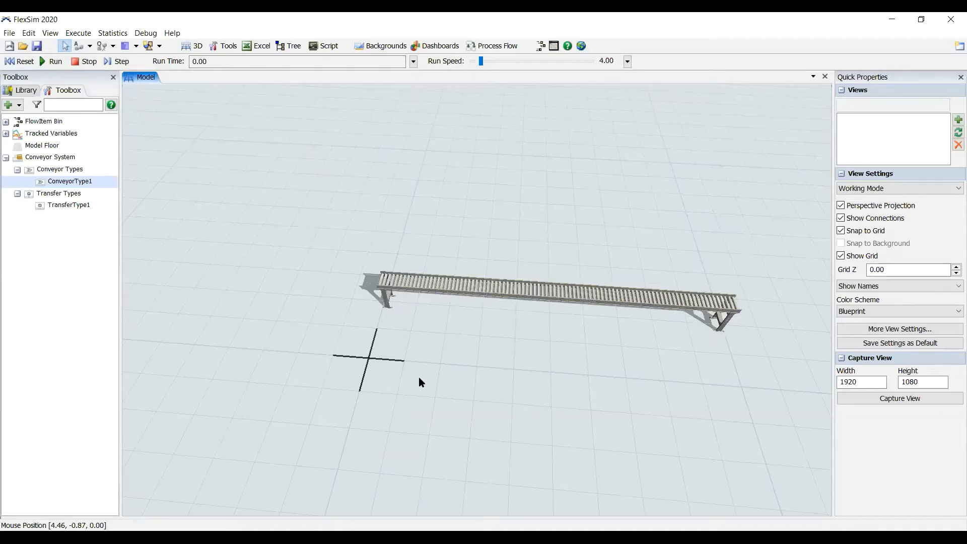
Add a Source behind the conveyor's far end and name it "Fuente de canasta"
scroll(419, 381, "up", 5)
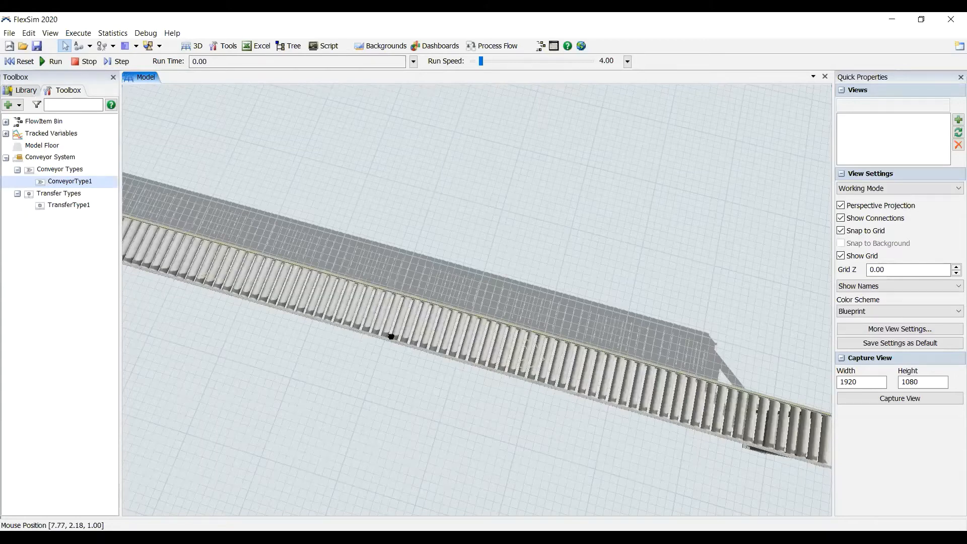
scroll(403, 328, "down", 5)
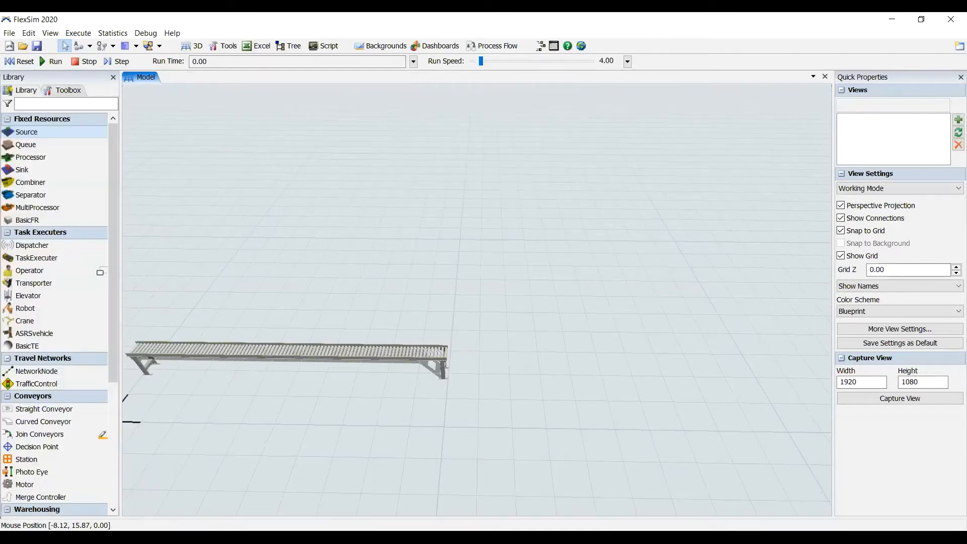
left_click_drag(26, 131, 426, 300)
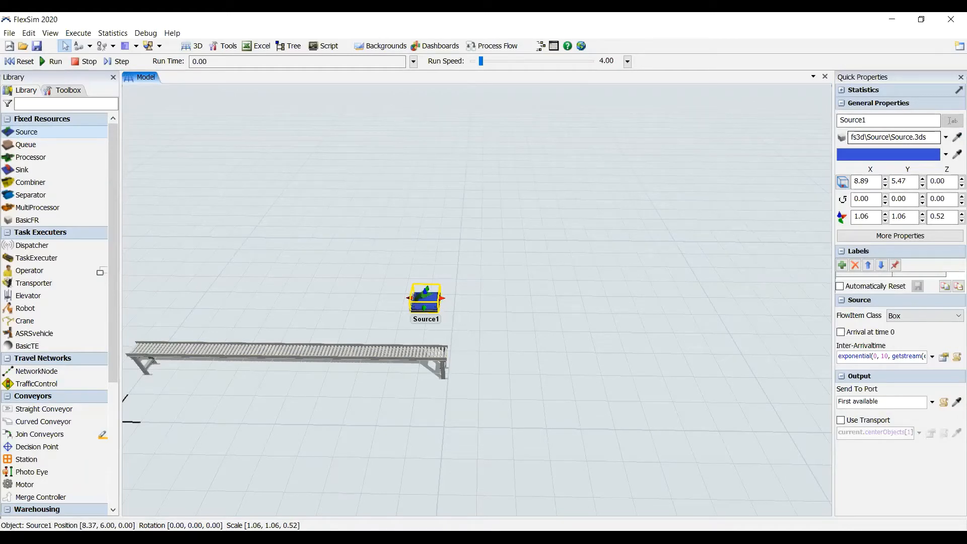
double_click(888, 120)
type("Fuente de ")
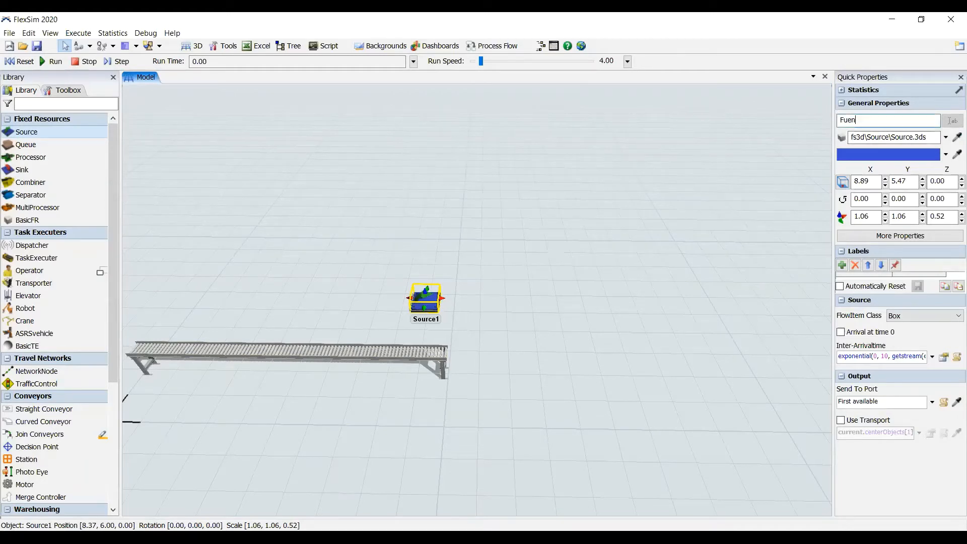
type("canasta")
key("Return")
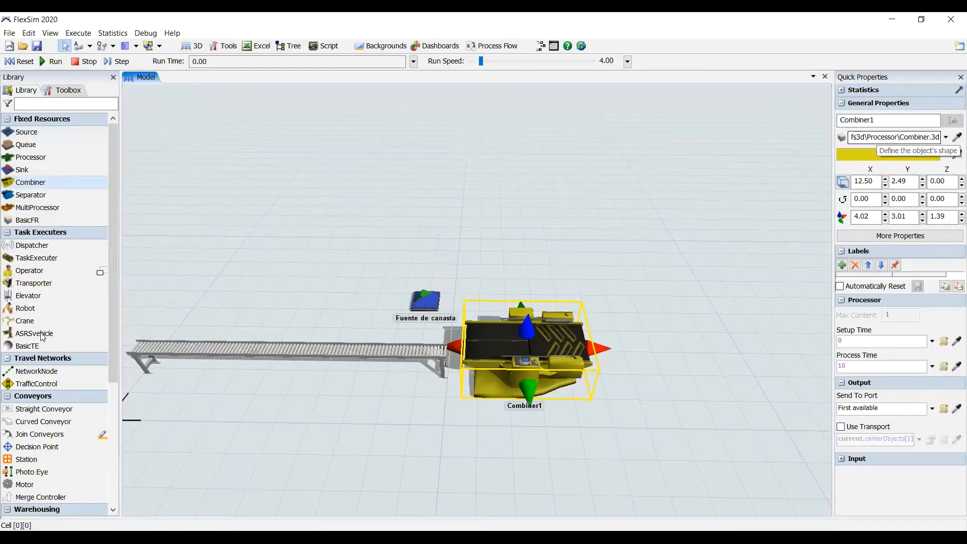
Name the combiner "Empacado" and link it to the operator with a center port connection
type("Empa")
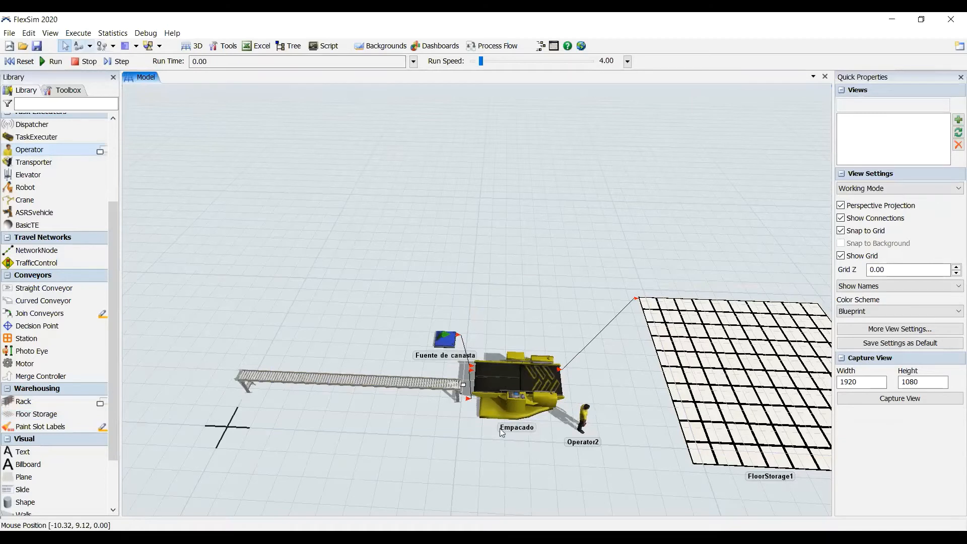
key("a")
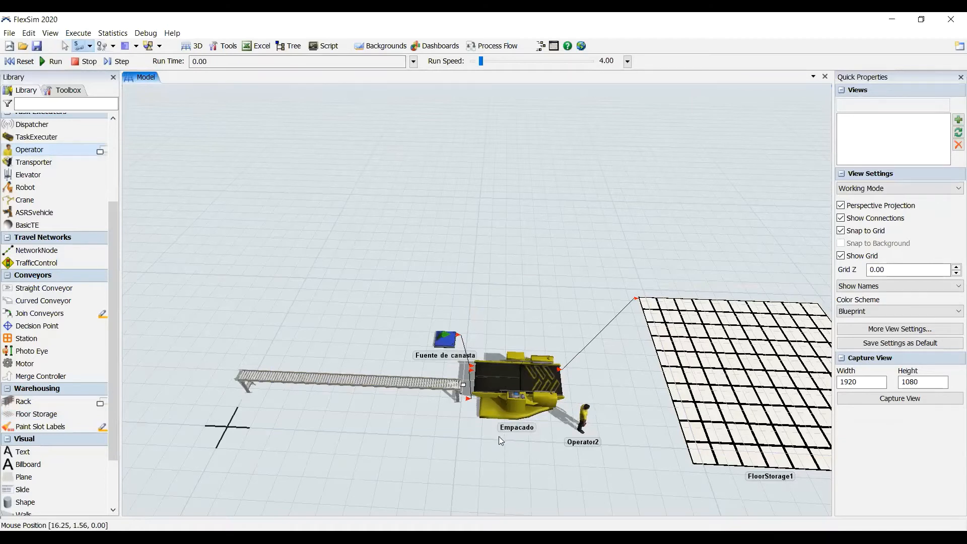
left_click(582, 433)
scroll(582, 435, "up", 2)
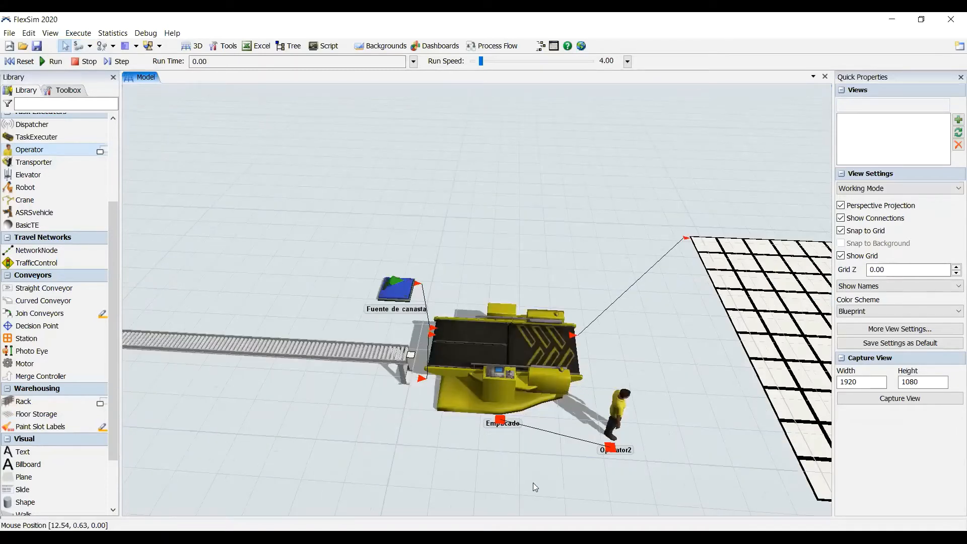
Set the Fuente de canasta source's inter-arrival time to 0 and its FlowItem class to Tote
right_click_drag(533, 483, 520, 470)
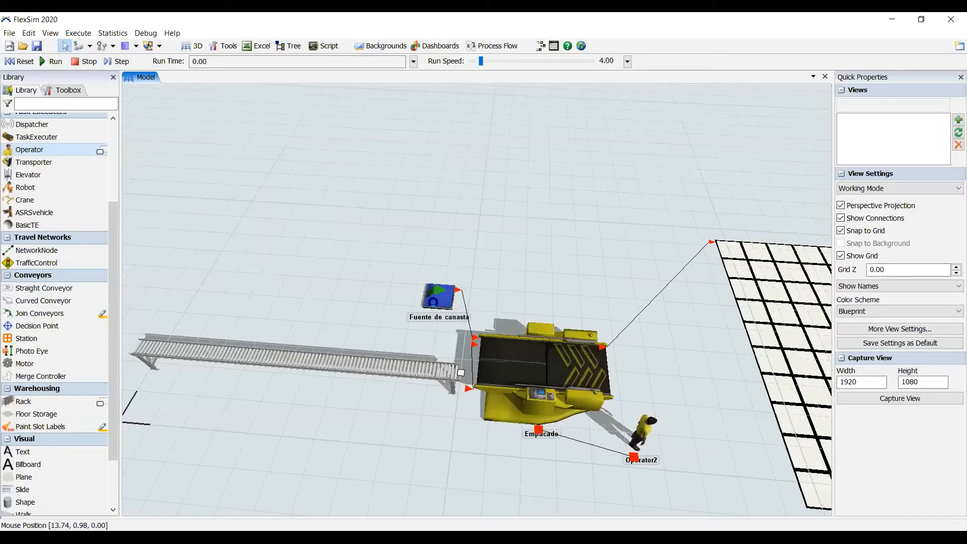
double_click(438, 298)
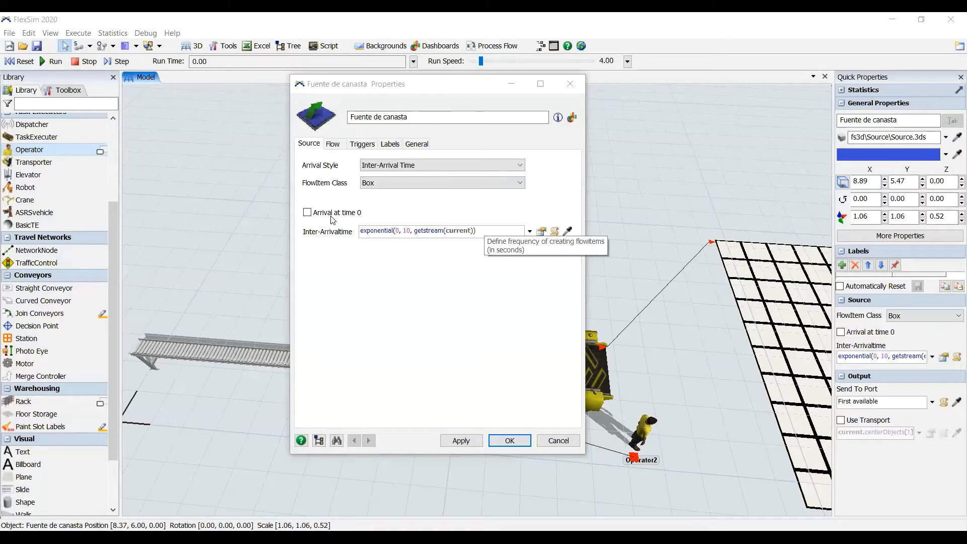
left_click_drag(478, 231, 421, 170)
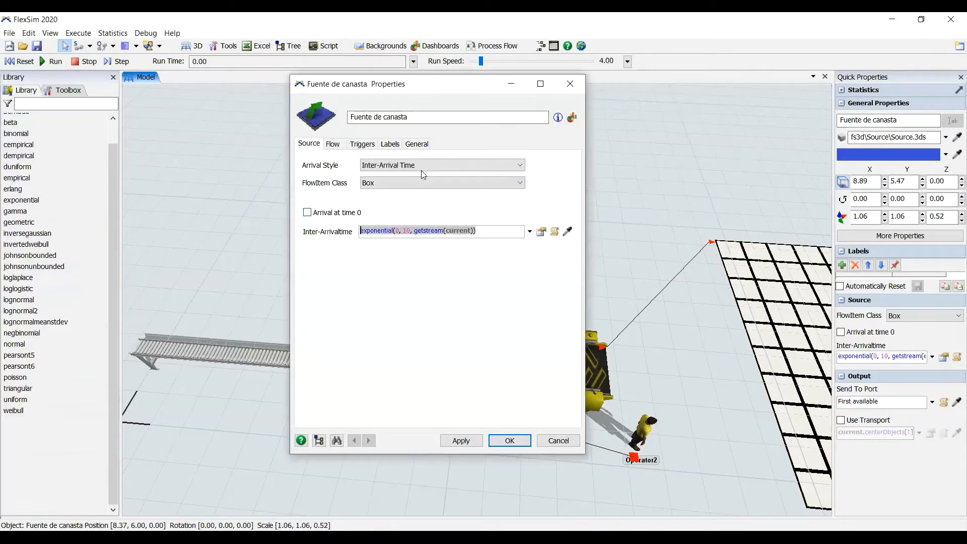
type("0")
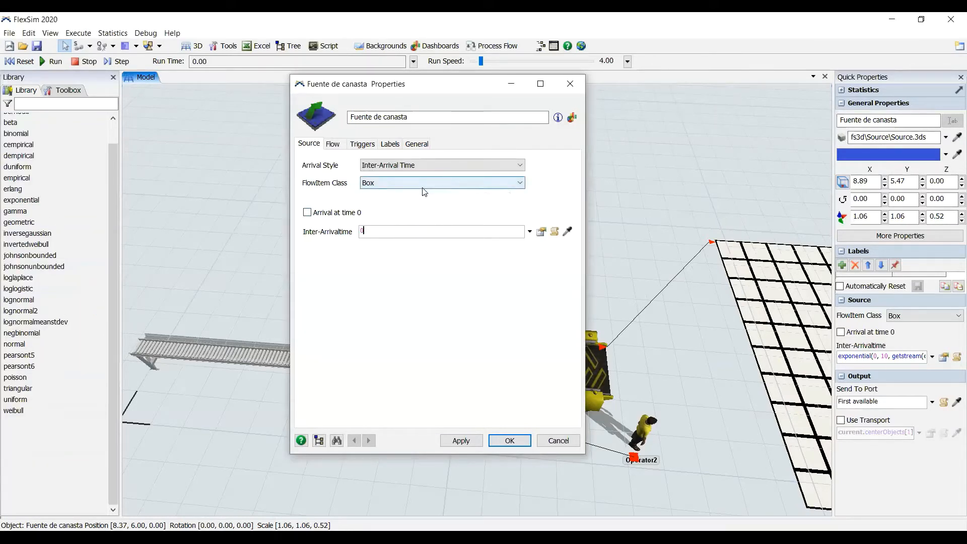
left_click(417, 185)
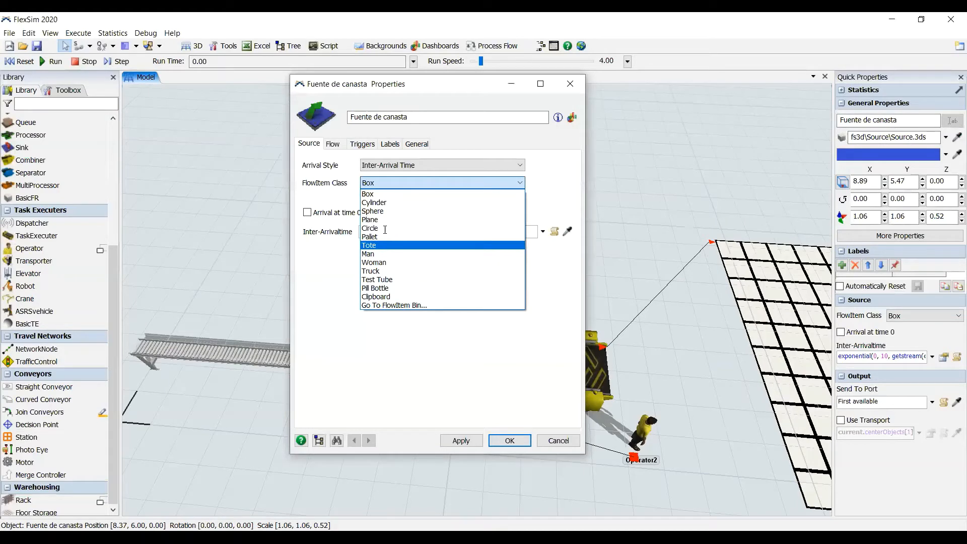
key("Return")
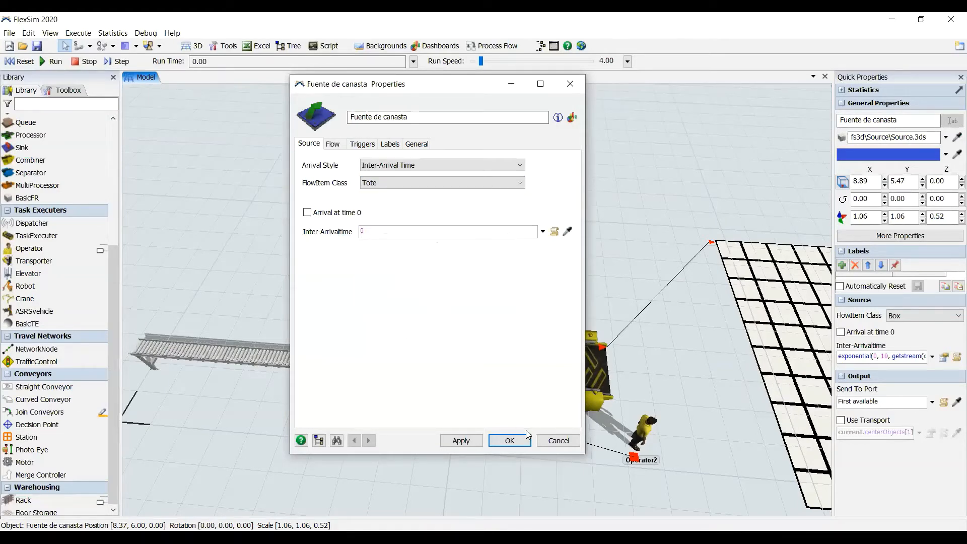
left_click(512, 439)
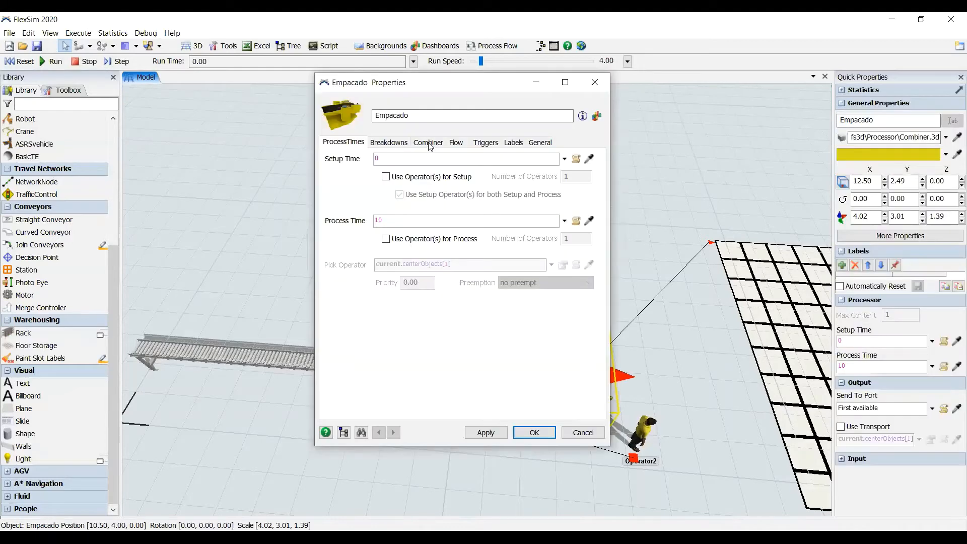
Set the Empacado combiner's target quantity from input port 2 to 6
left_click(427, 143)
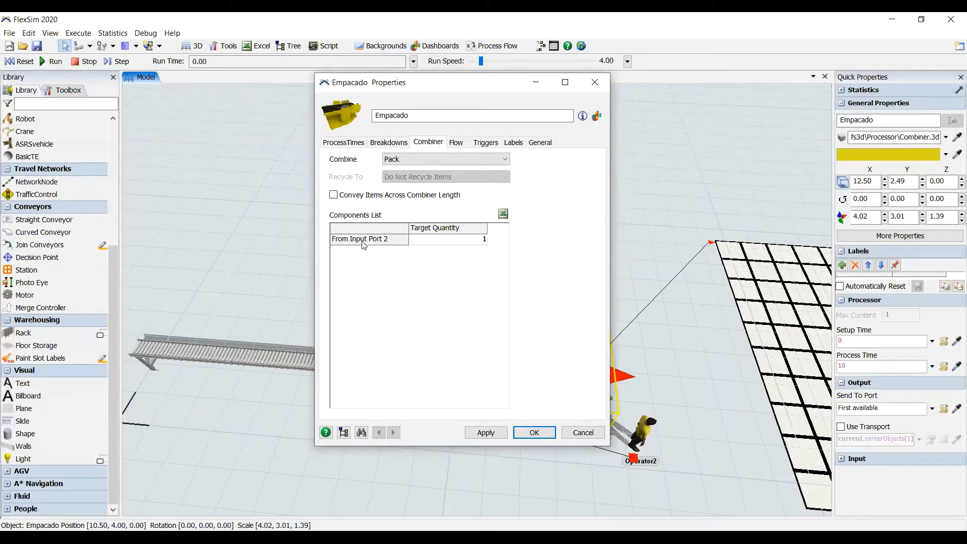
double_click(442, 240)
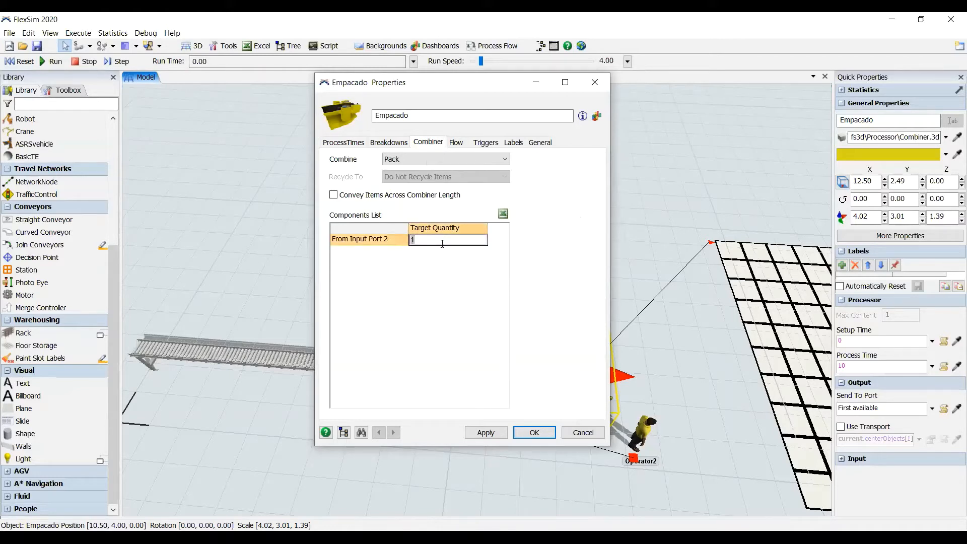
type("6")
left_click(513, 305)
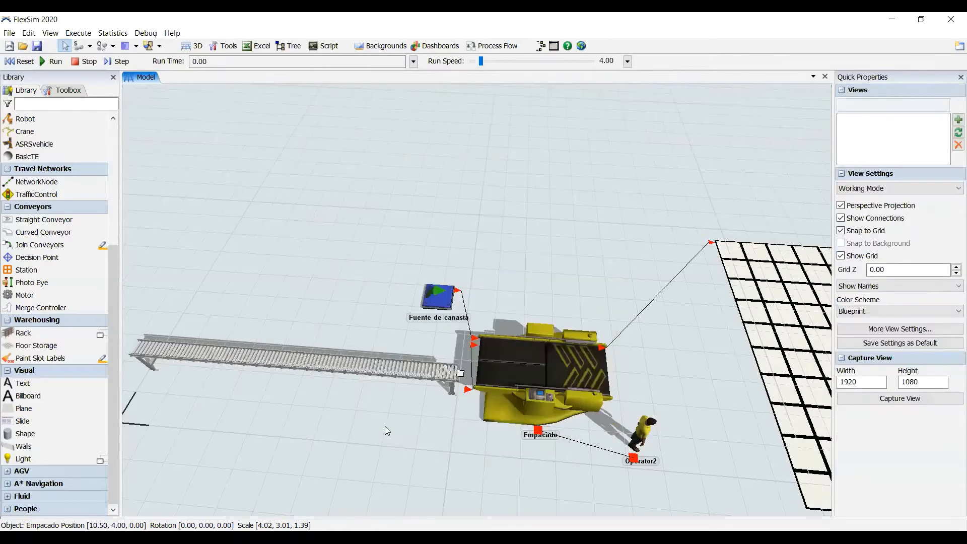
Enable transport for the Empacado combiner's output, using current.centerObjects[1] as the transporter
scroll(342, 428, "down", 3)
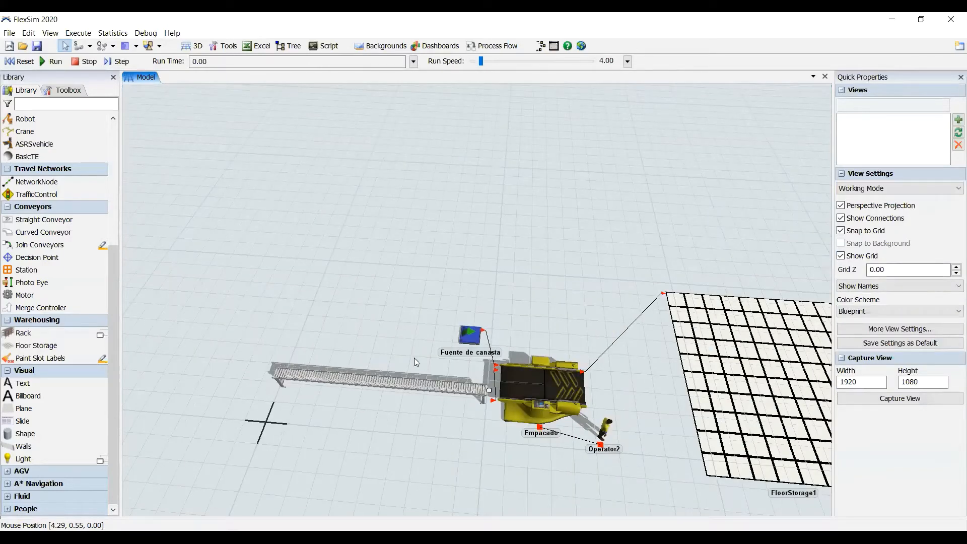
scroll(410, 348, "down", 2)
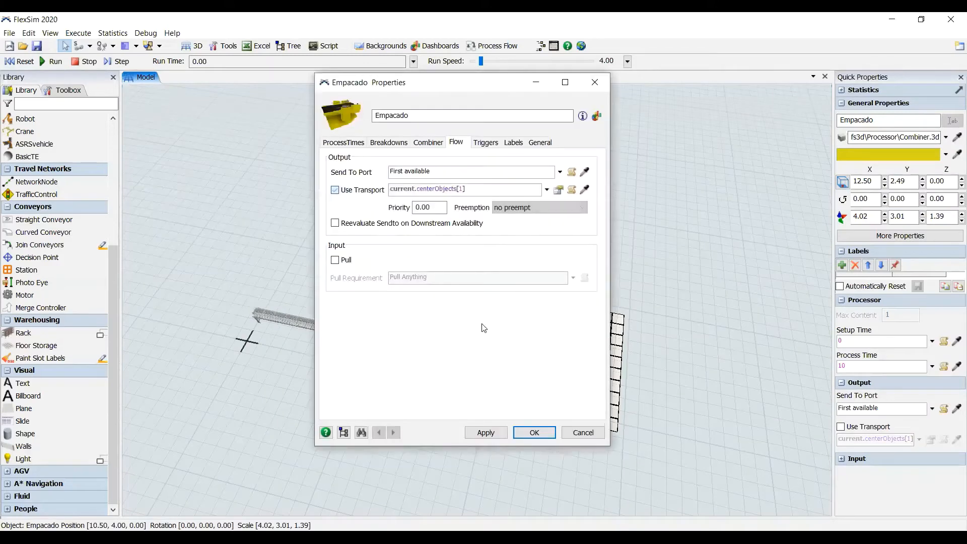
left_click(335, 190)
key("Return")
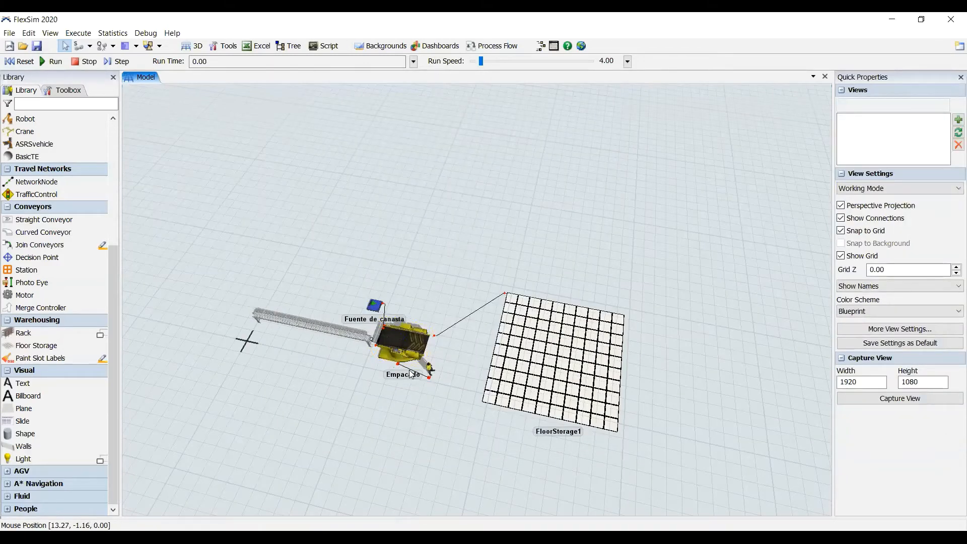
right_click_drag(407, 380, 303, 354)
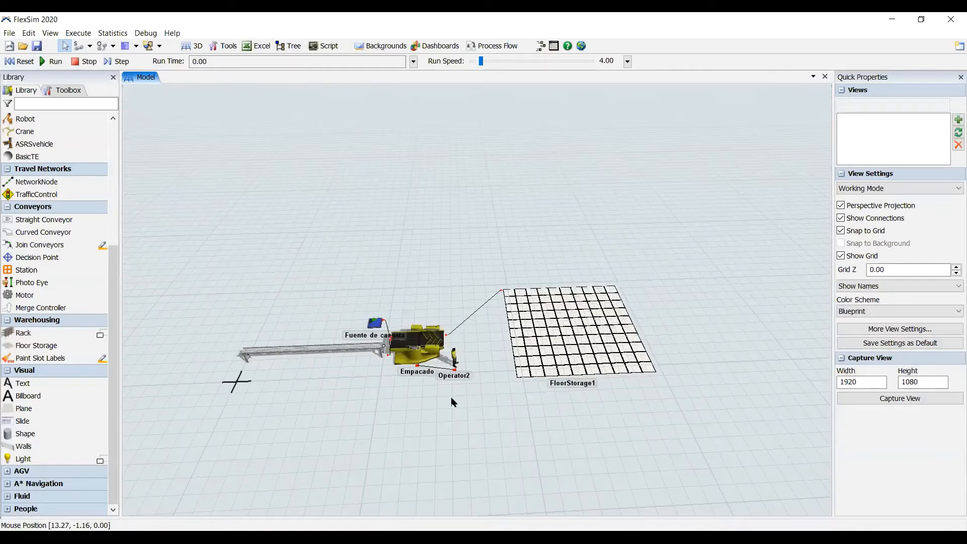
right_click_drag(414, 403, 471, 393)
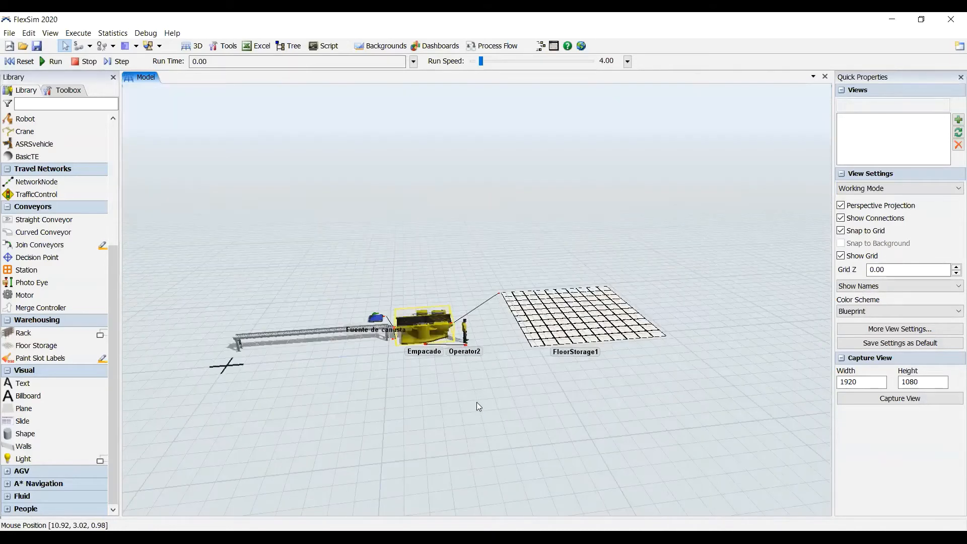
Move the straight conveyor up to the Empacado combiner's input side, with its start at about X 0.59, Y 3.07
scroll(486, 396, "up", 3)
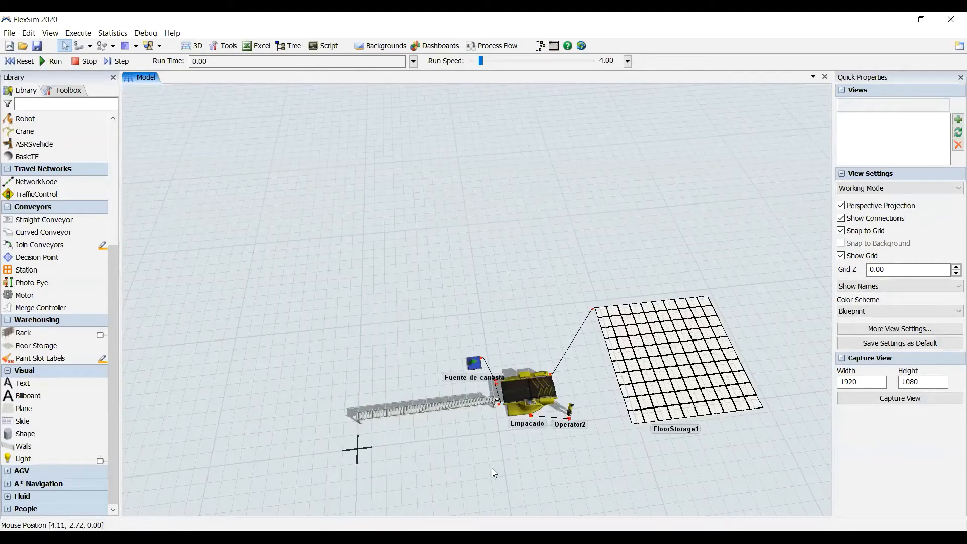
left_click_drag(488, 401, 492, 399)
left_click(506, 366)
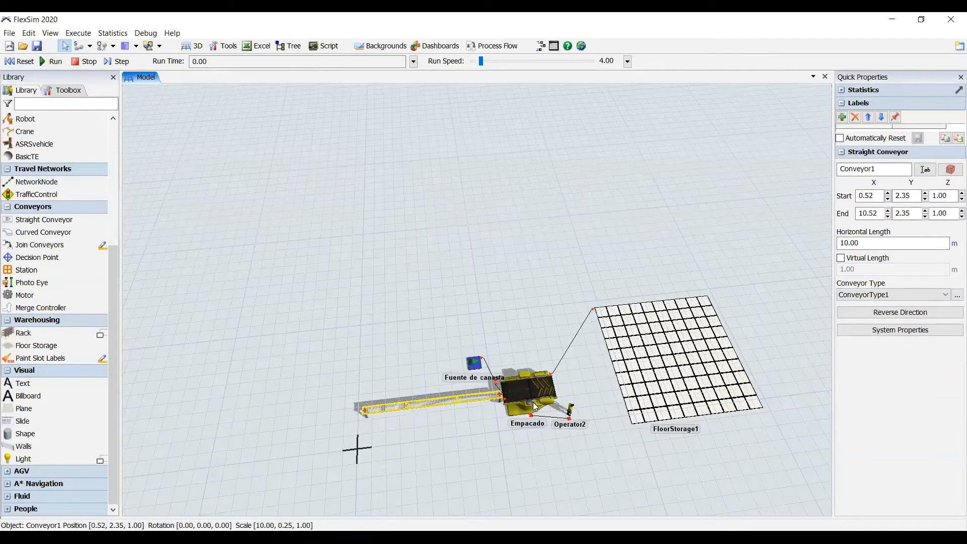
scroll(535, 417, "up", 3)
left_click(531, 378)
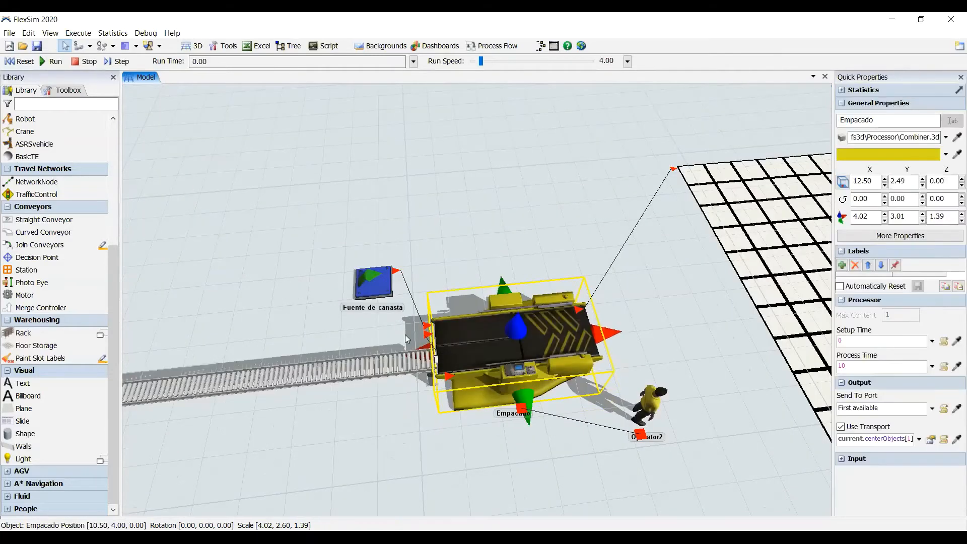
left_click(406, 368)
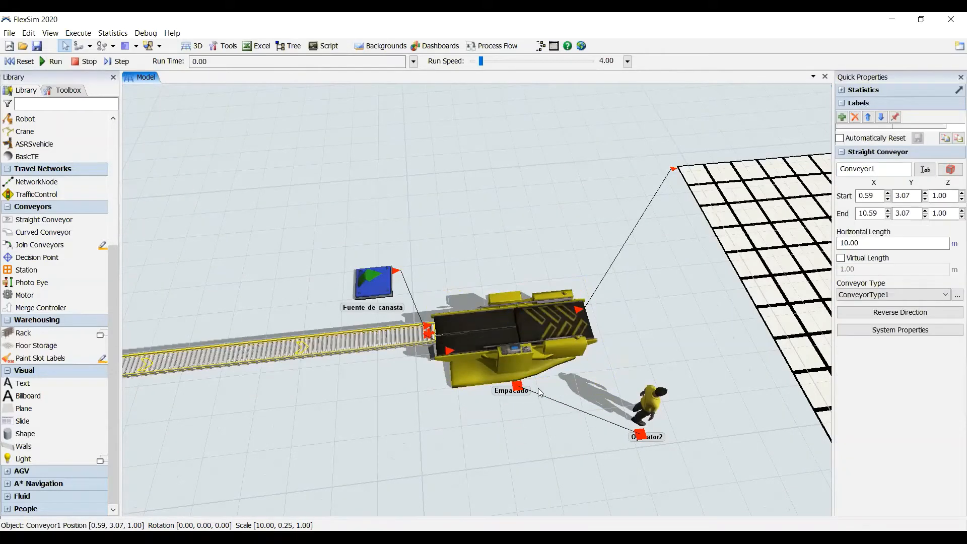
left_click(392, 414)
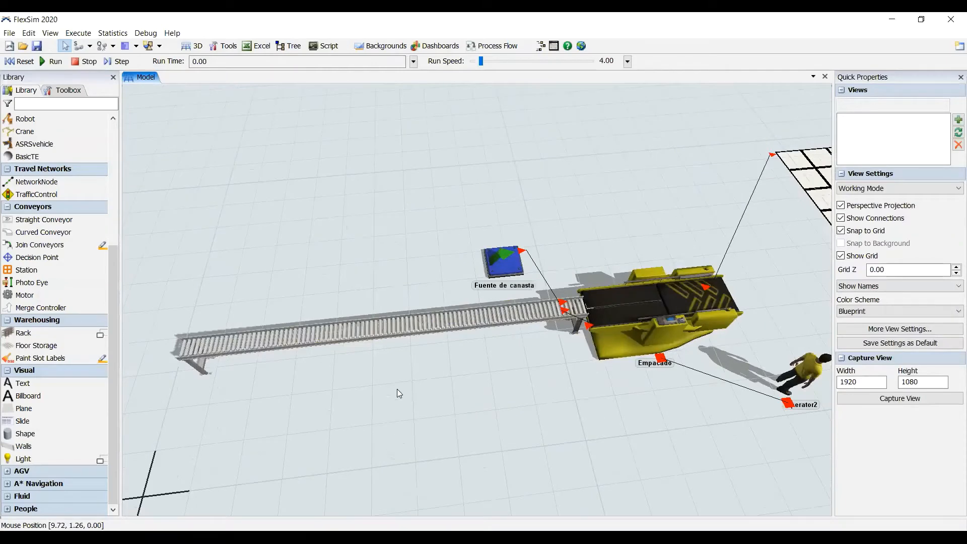
Fine-tune the straight conveyor's position so its discharge end lines up with the Empacado combiner
right_click_drag(397, 389, 324, 393)
right_click_drag(364, 115, 365, 115)
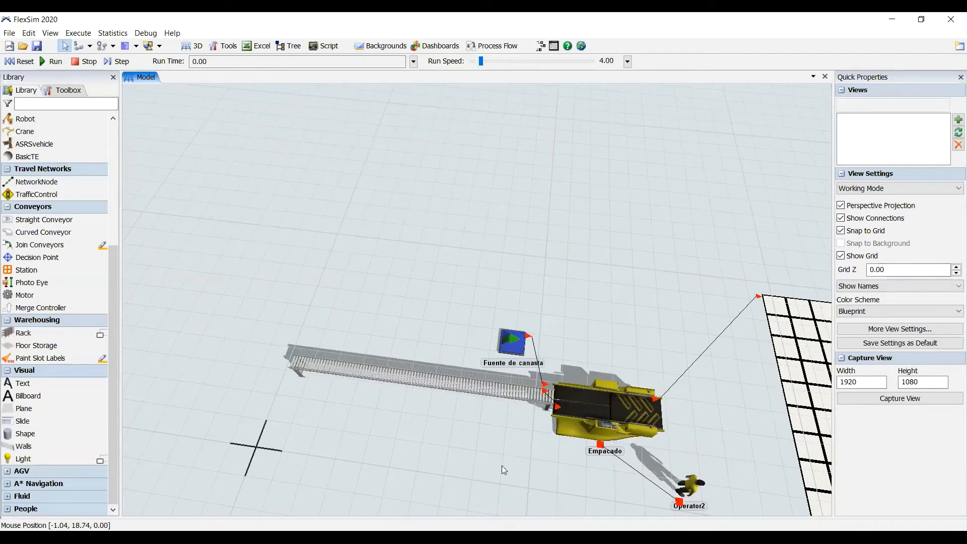
scroll(554, 437, "down", 2)
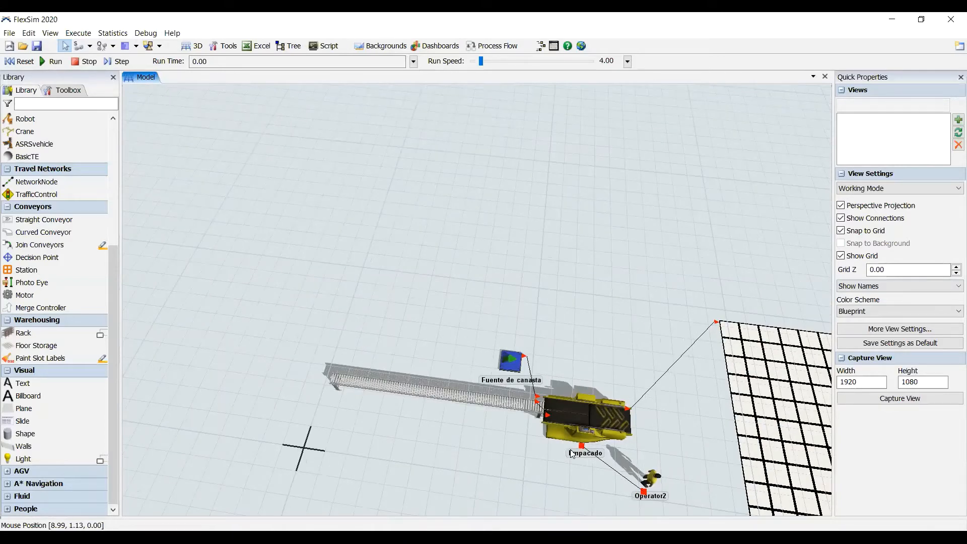
scroll(562, 459, "down", 2)
left_click(549, 439)
left_click(506, 426)
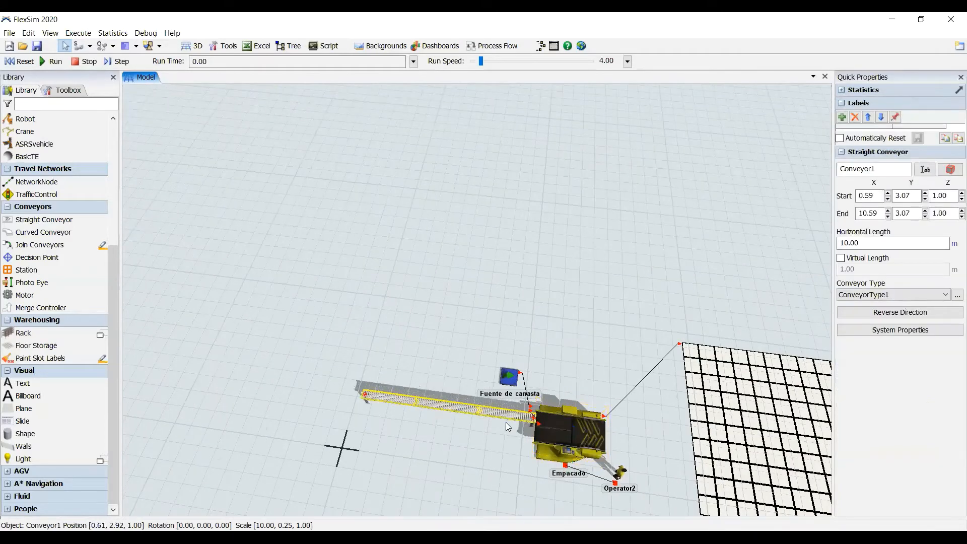
left_click_drag(506, 422, 506, 423)
left_click(366, 365)
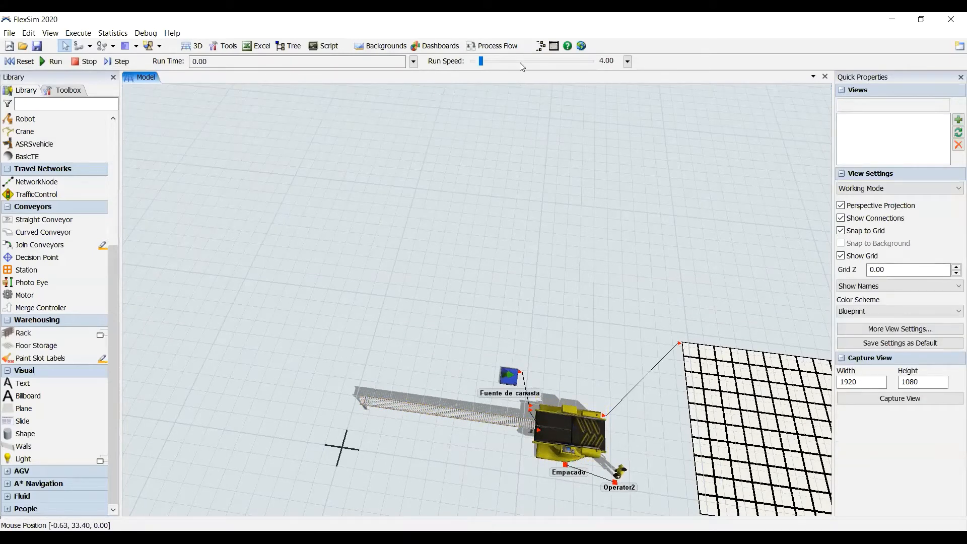
Open the FlowItem Bin and set the Cylinder's X and Y sizes to 0.3
left_click(540, 47)
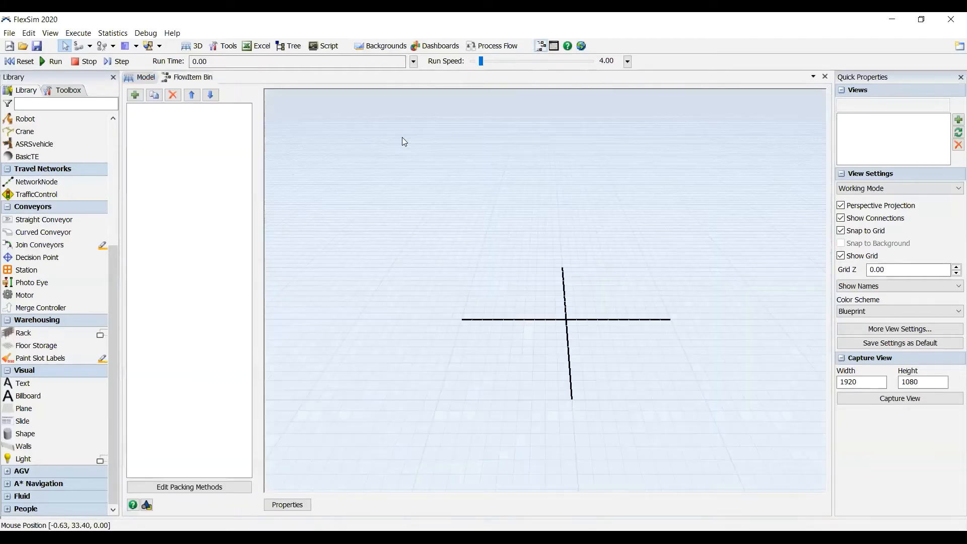
left_click(194, 117)
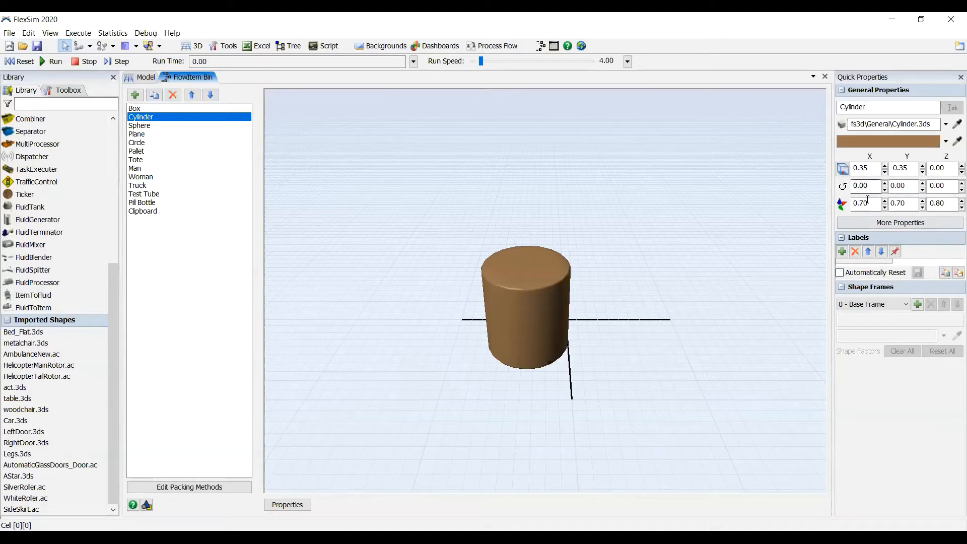
left_click(917, 204)
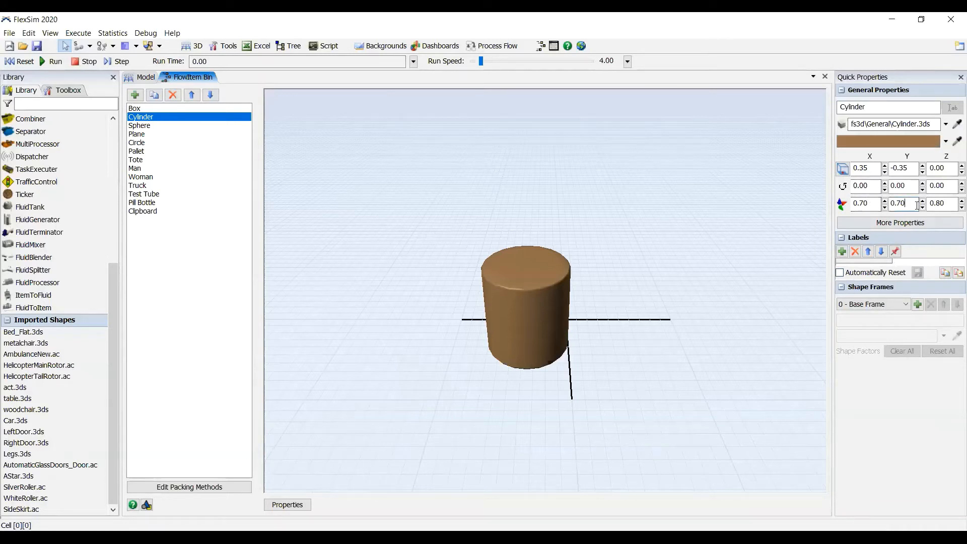
left_click(875, 204)
key("BackSpace")
key("BackSpace")
type("3")
left_click(914, 203)
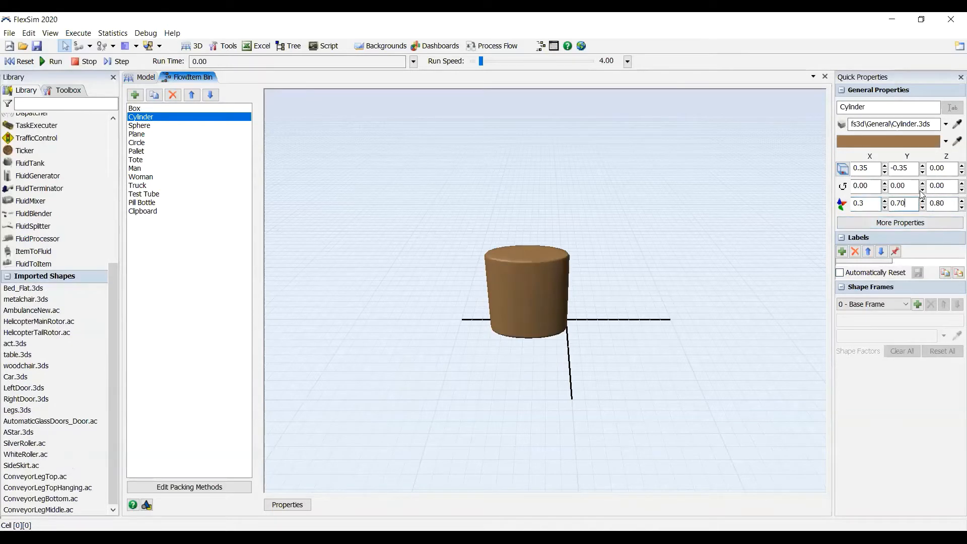
key("BackSpace")
key("BackSpace")
type("3")
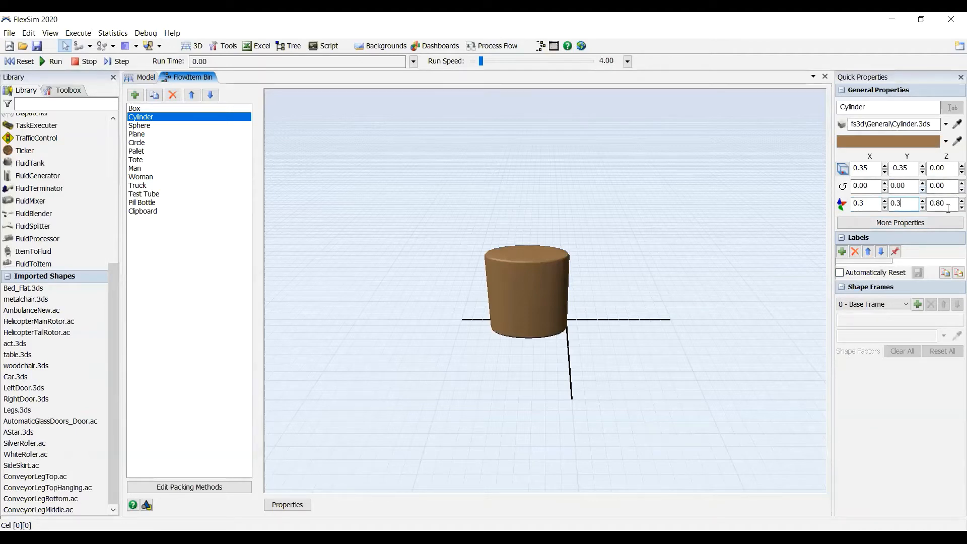
Set the Cylinder flow item's Z size to 0.45 and inspect its resized shape
left_click(948, 204)
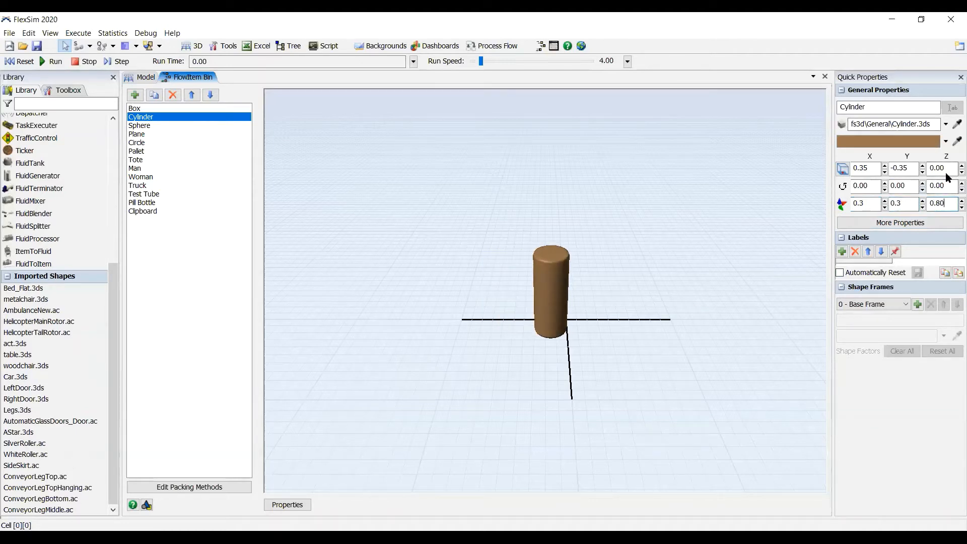
key("BackSpace")
type("45")
key("Return")
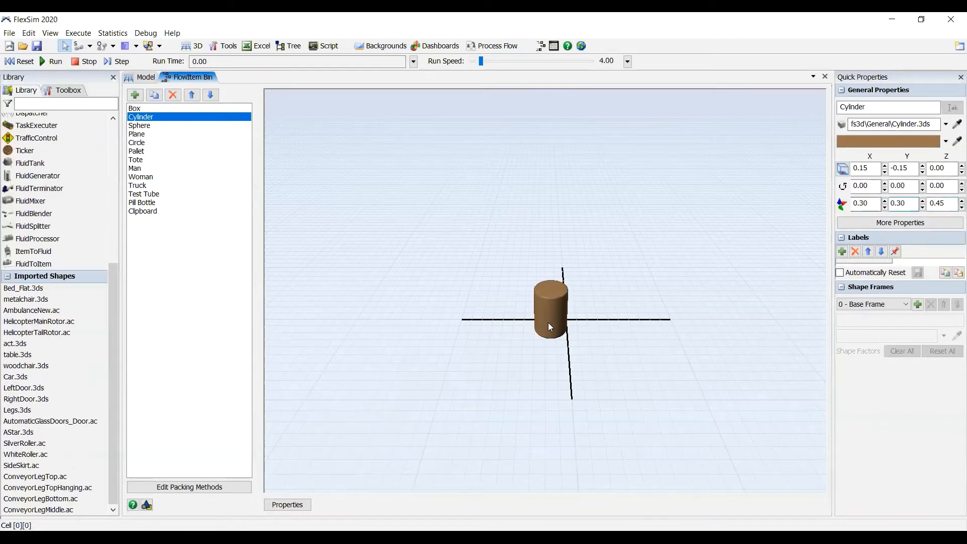
right_click_drag(531, 322, 592, 340)
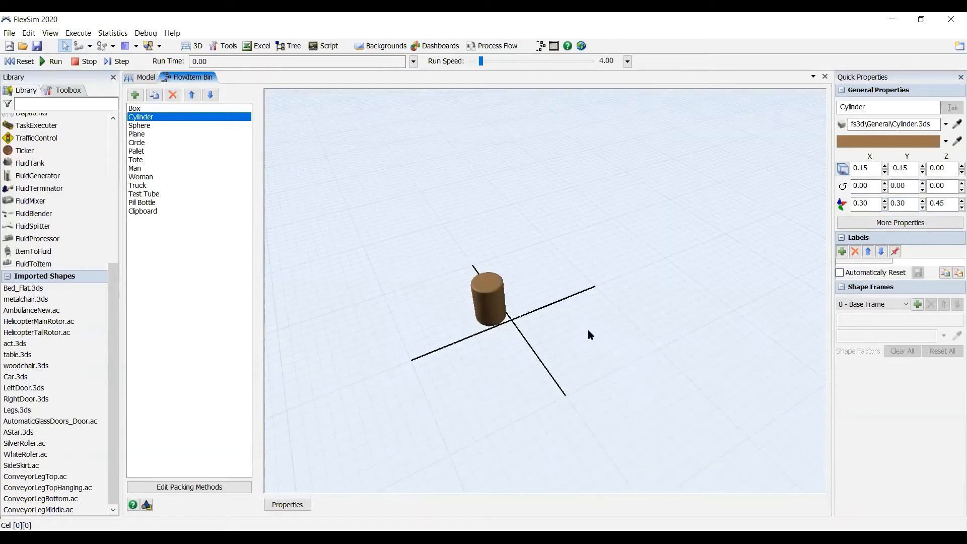
right_click_drag(524, 328, 613, 317)
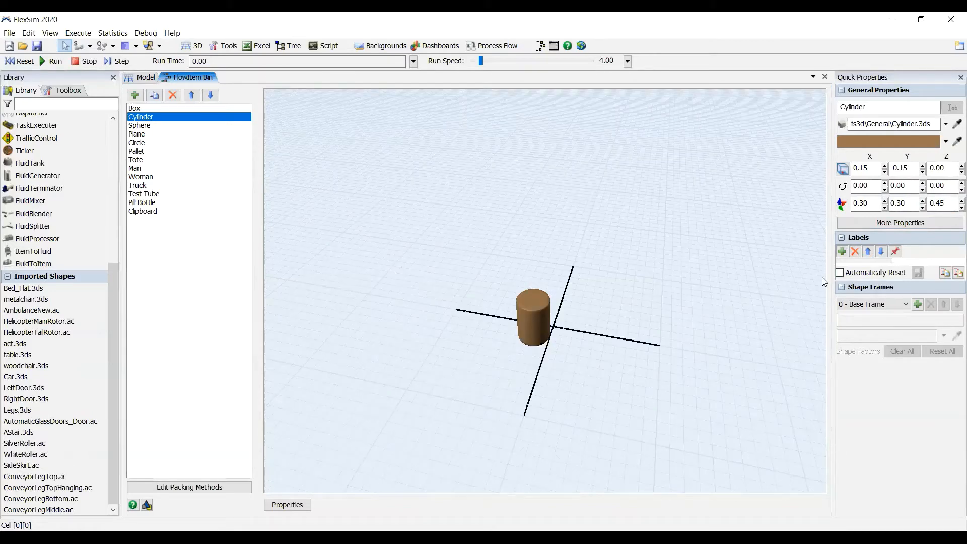
scroll(824, 282, "up", 2)
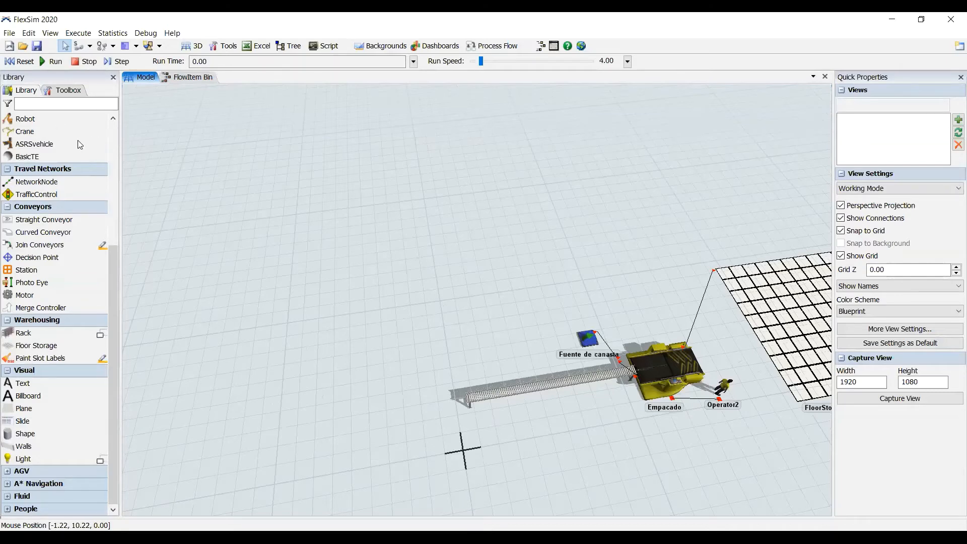
Add a FluidGenerator from the Fluid library to the model at about X -10.48, Y 3.00, upstream of the conveyor
scroll(80, 145, "up", 5)
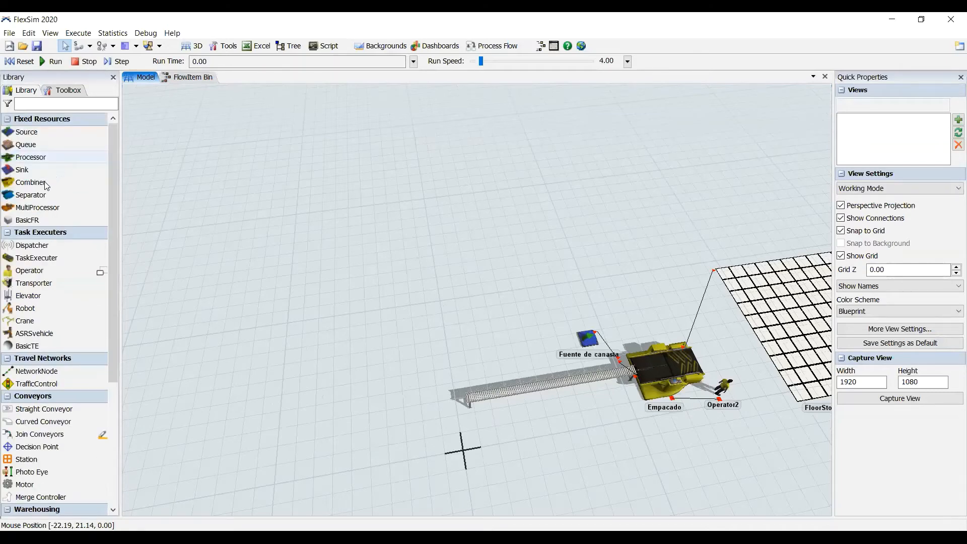
left_click(39, 213)
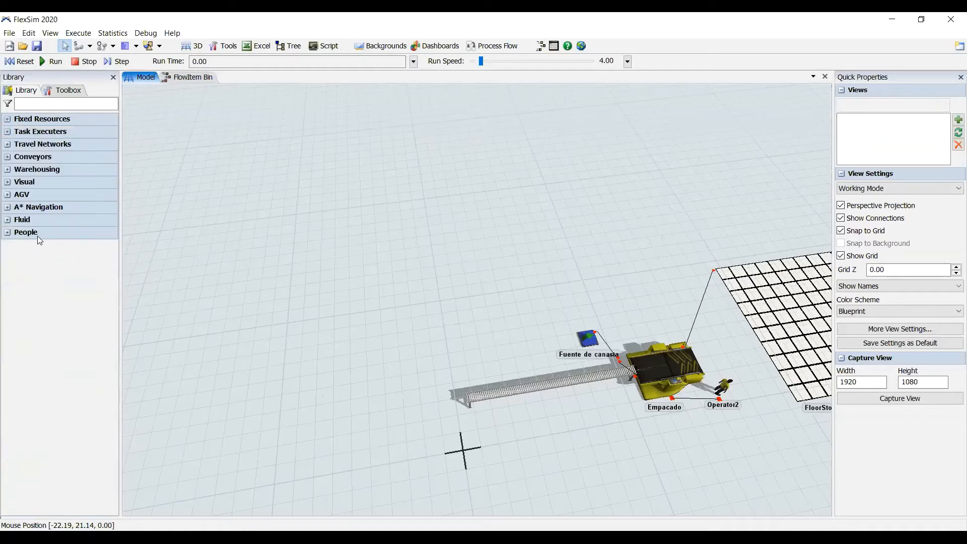
left_click(21, 220)
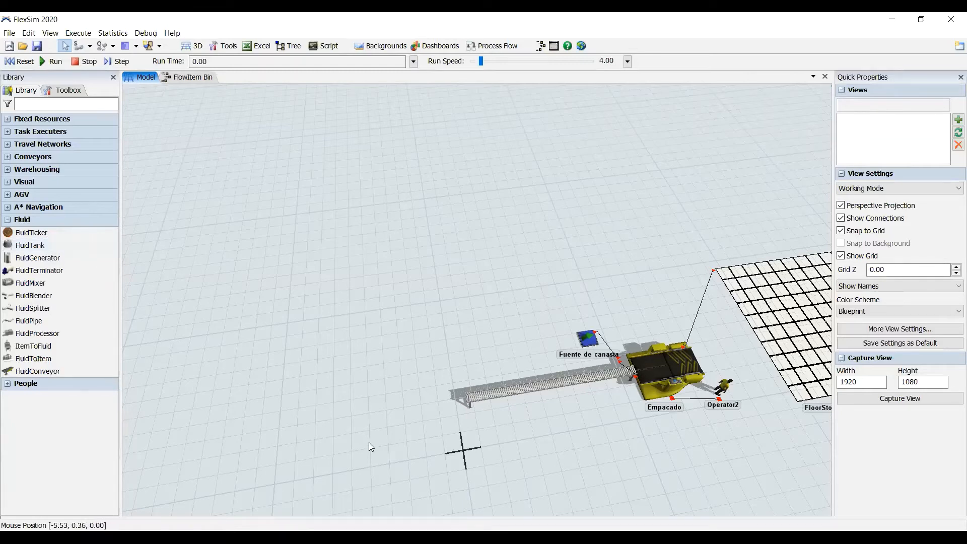
left_click_drag(491, 403, 495, 400)
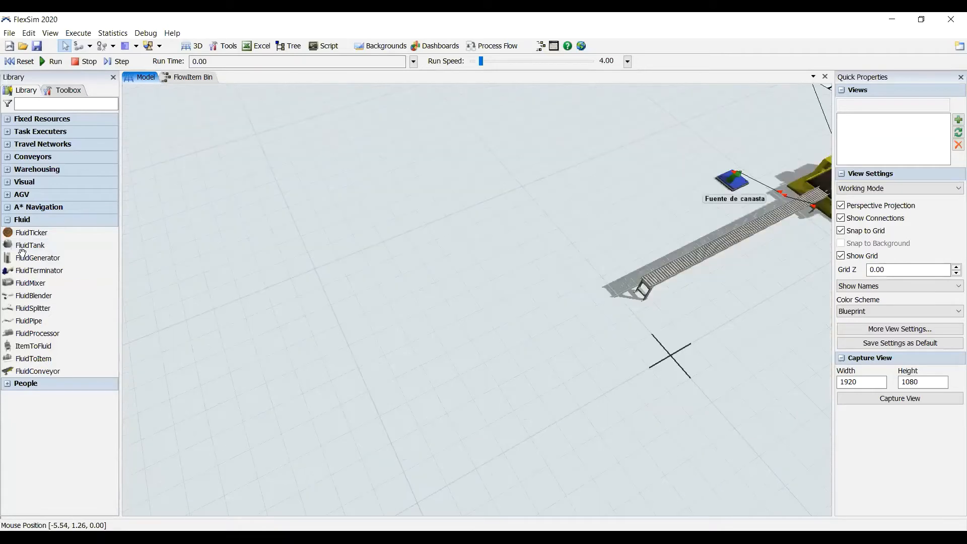
left_click_drag(28, 257, 317, 349)
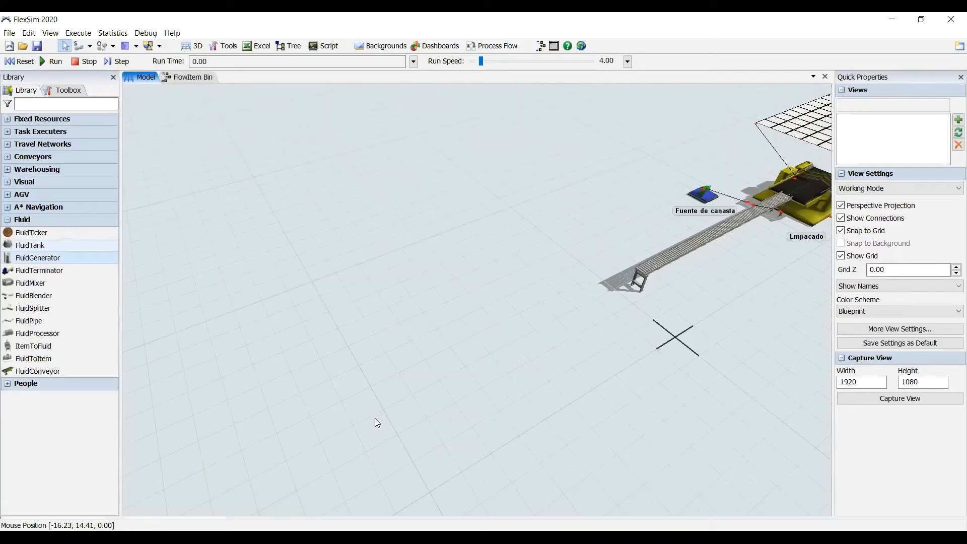
left_click(354, 390)
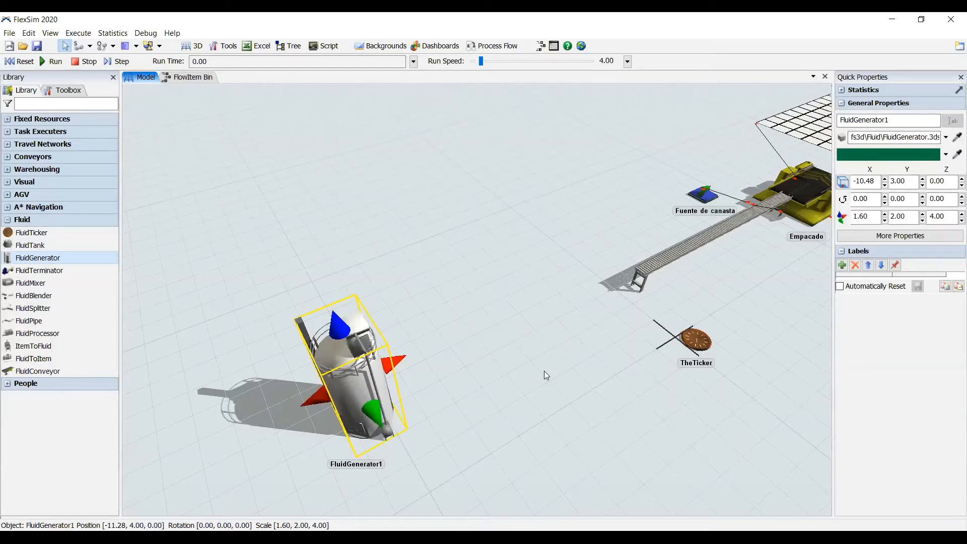
left_click(735, 398)
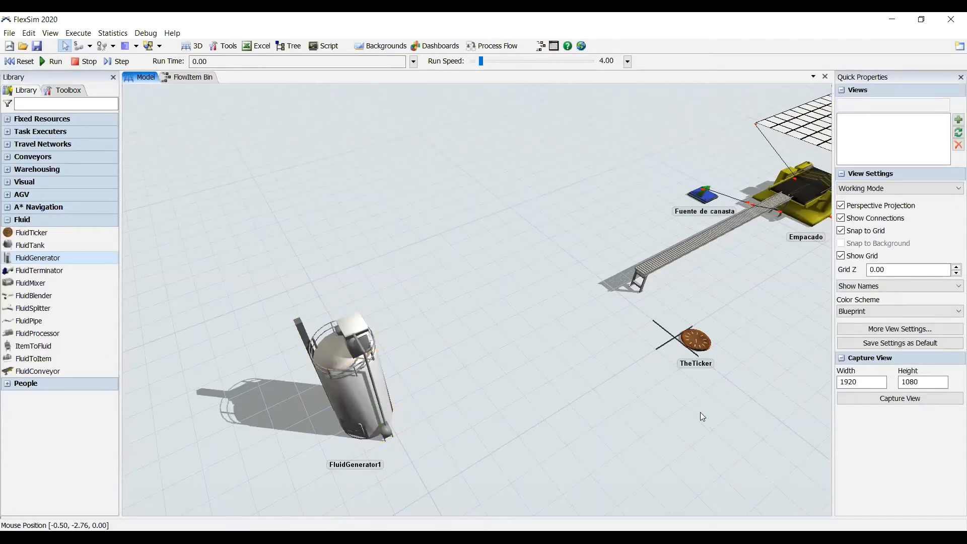
Examine TheTicker near the model origin and review its tick time and controlled fluid objects in its properties
right_click_drag(703, 417, 707, 428)
right_click_drag(727, 393, 717, 422)
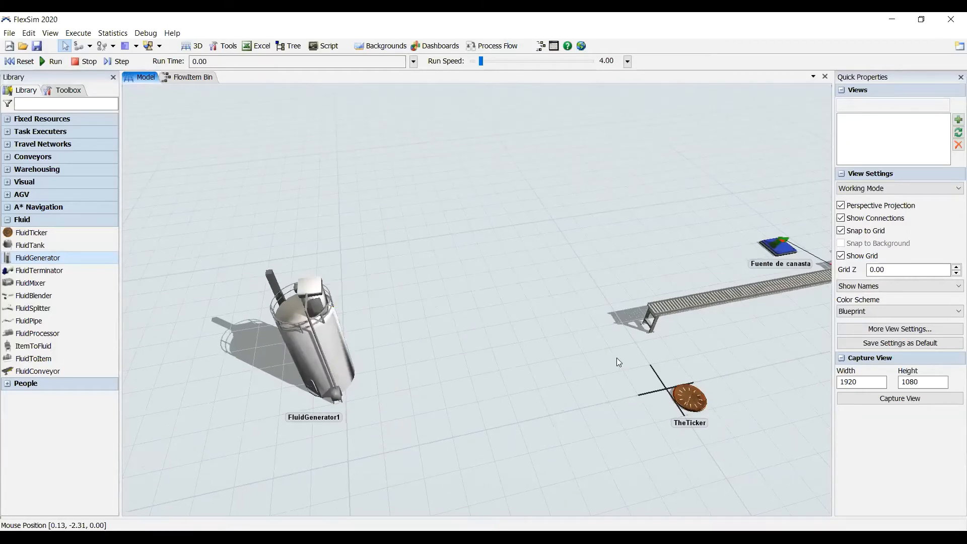
scroll(618, 360, "up", 5)
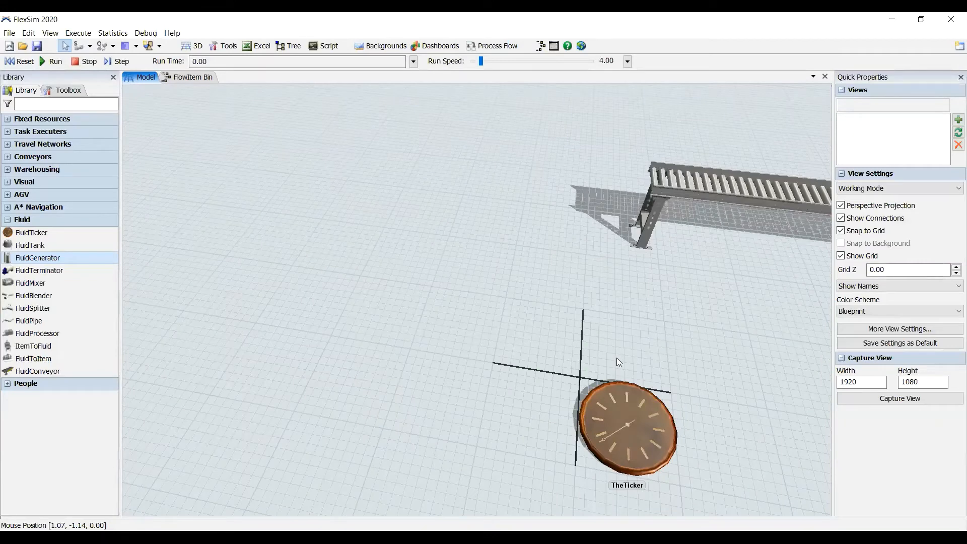
right_click_drag(616, 358, 614, 360)
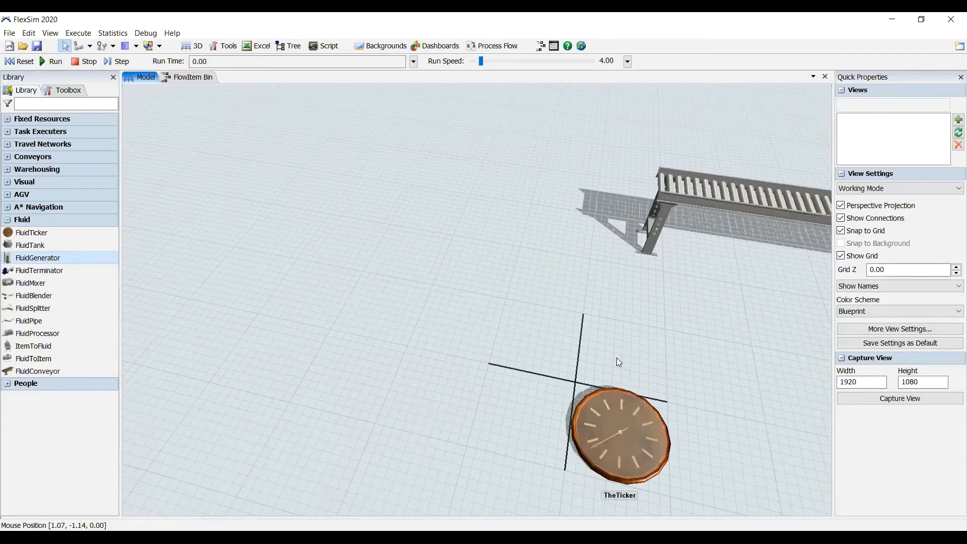
scroll(618, 361, "down", 3)
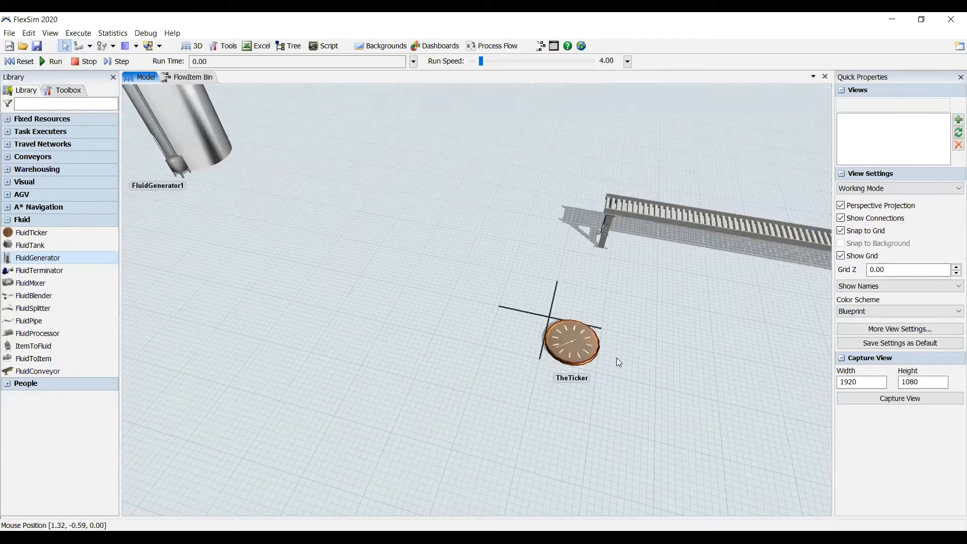
double_click(583, 358)
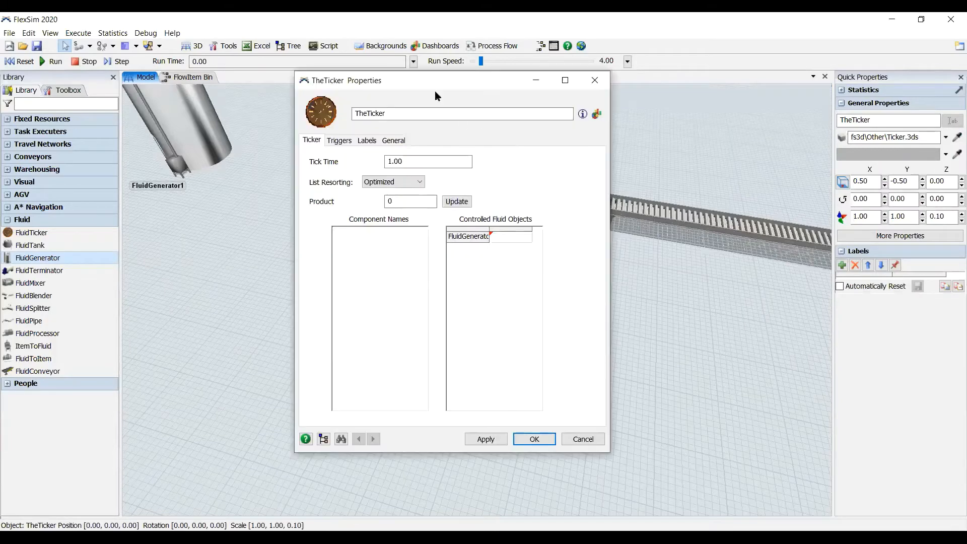
left_click_drag(367, 86, 362, 86)
left_click_drag(214, 172, 295, 177)
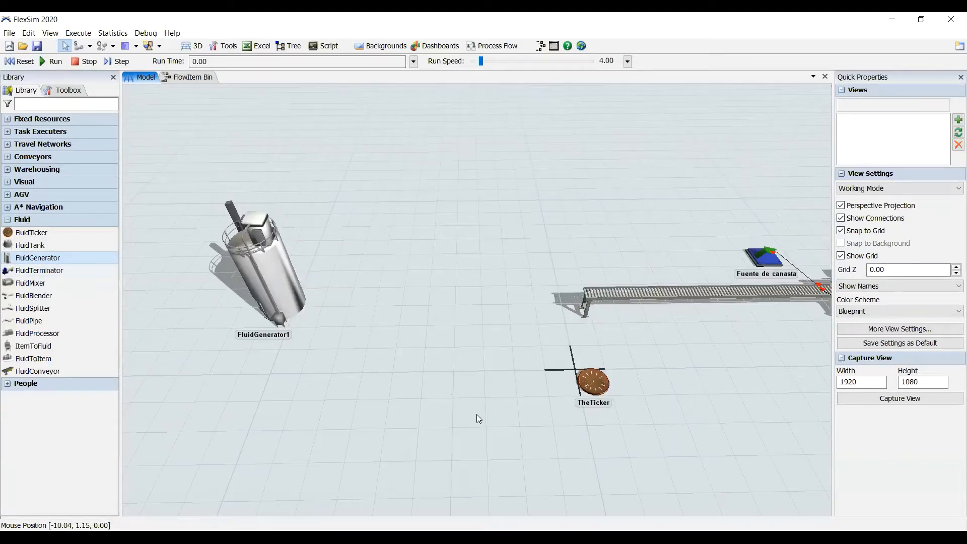
Place a FluidTerminator in the open area beside TheTicker and inspect its tanker truck shape
scroll(515, 365, "down", 3)
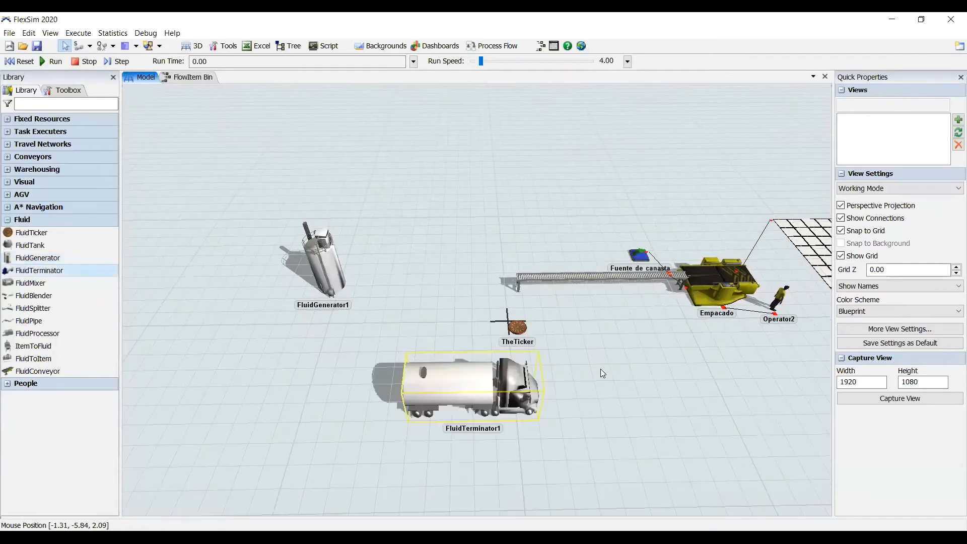
scroll(503, 362, "up", 5)
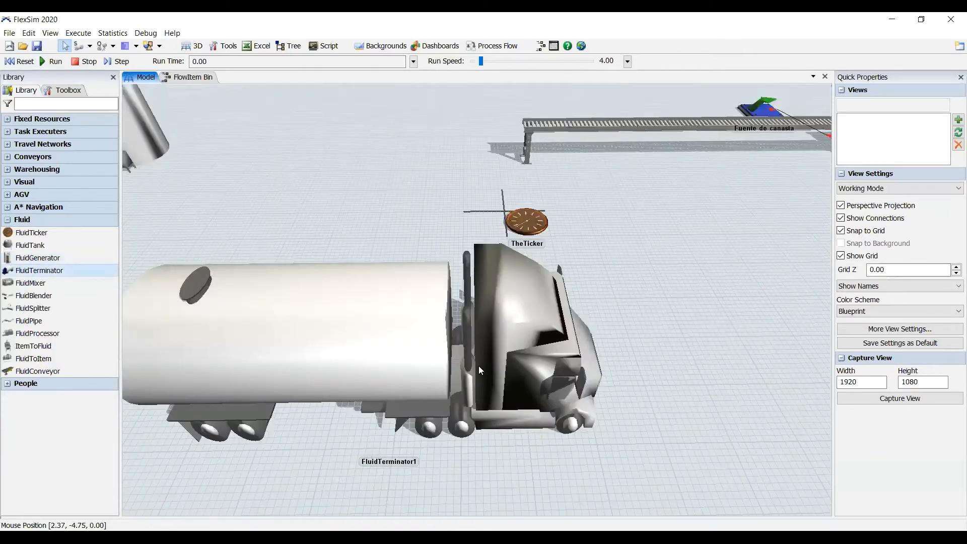
right_click_drag(479, 367, 504, 388)
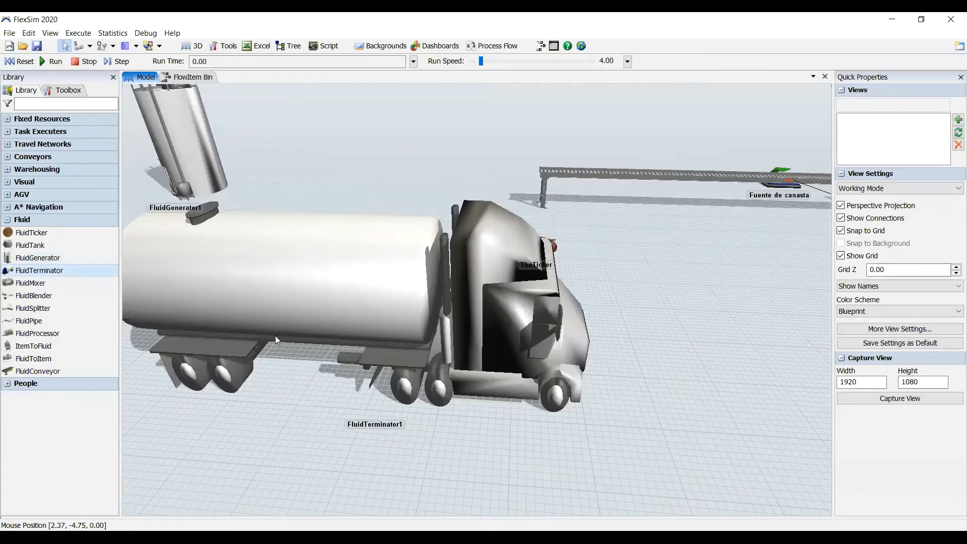
Place a FluidMixer on the open floor in front of the FluidTerminator truck and inspect its shape
right_click_drag(249, 316, 741, 365)
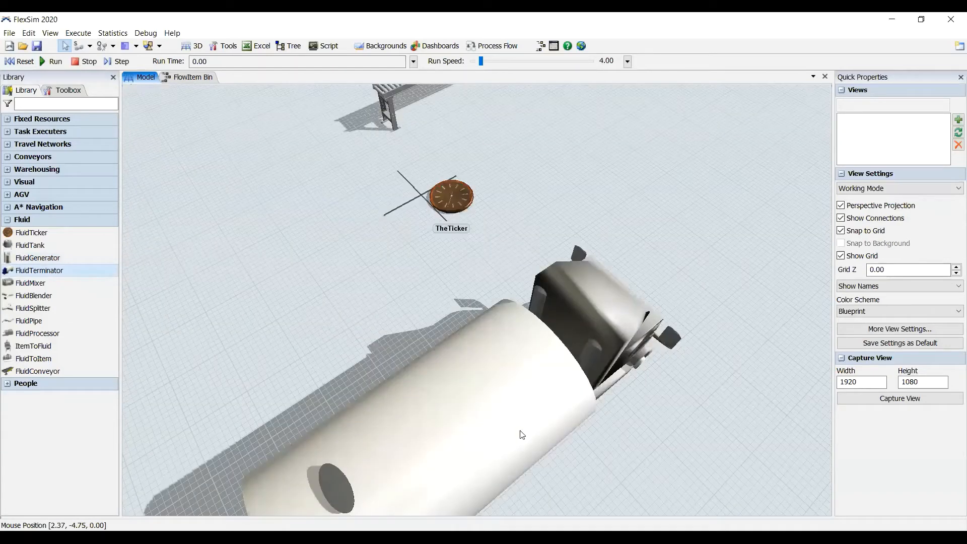
right_click_drag(501, 425, 520, 421)
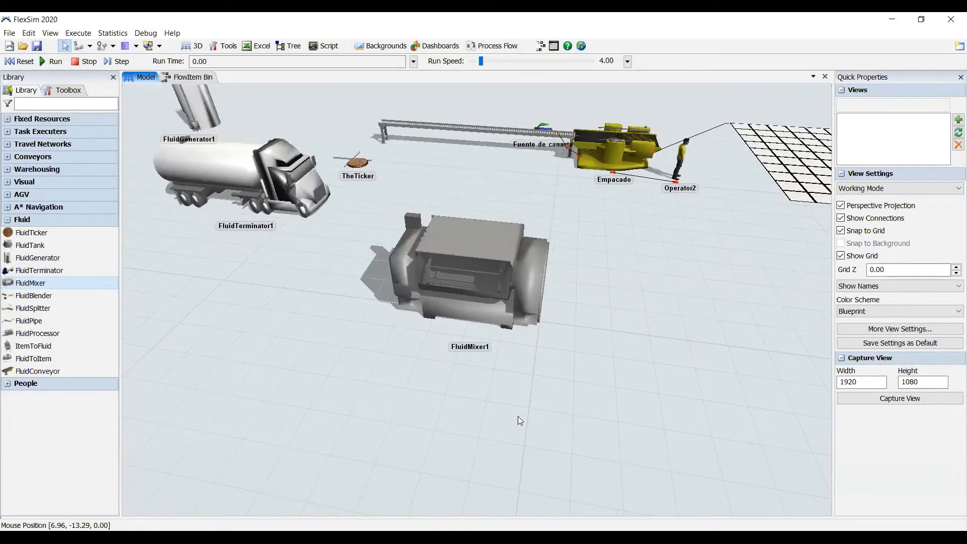
right_click_drag(518, 416, 534, 416)
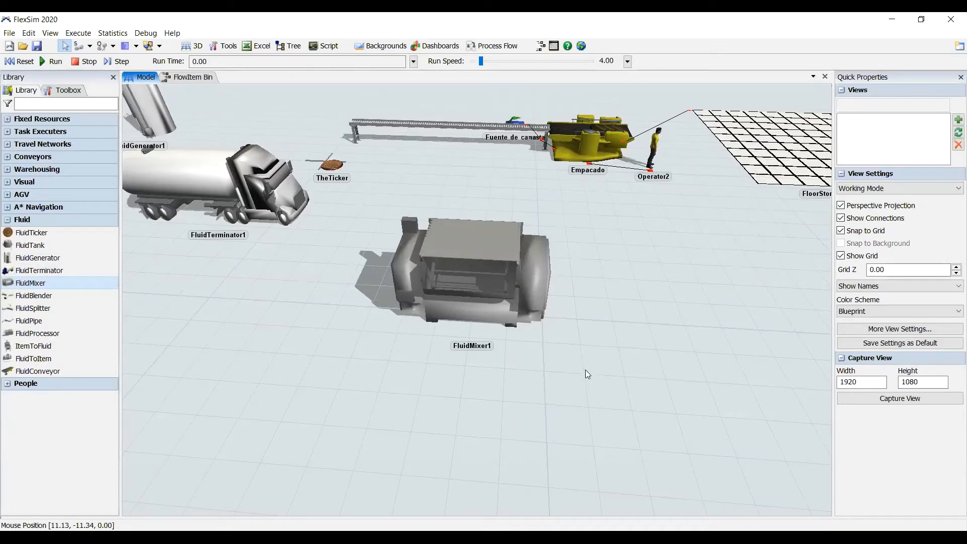
right_click_drag(581, 370, 526, 353)
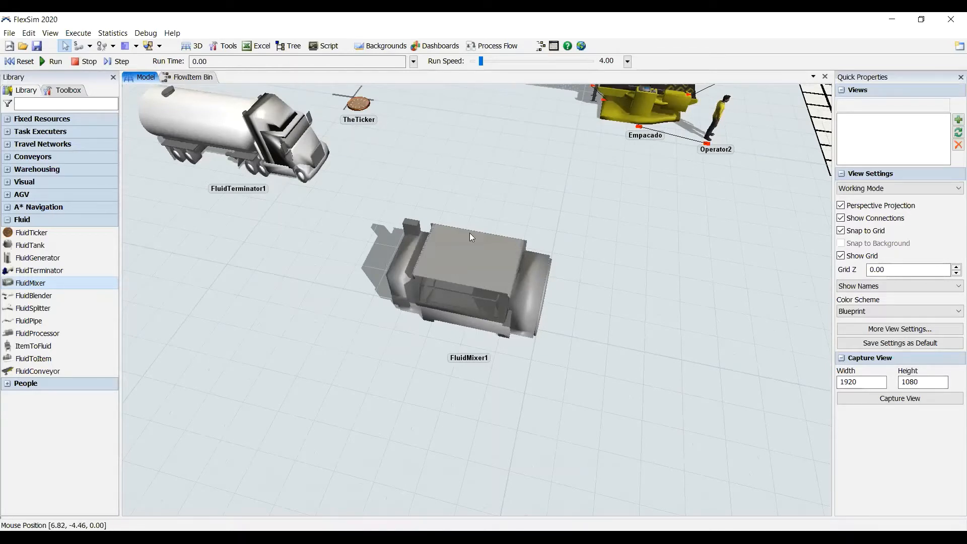
Place a FluidBlender in front of the FluidMixer and examine its three-branch pipe shape
left_click(48, 296)
left_click(320, 447)
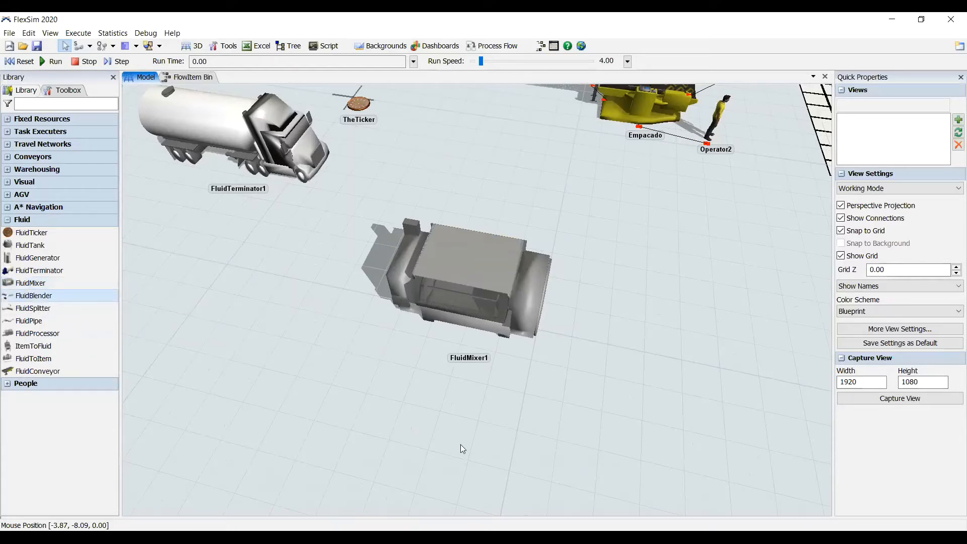
left_click_drag(388, 408, 434, 404)
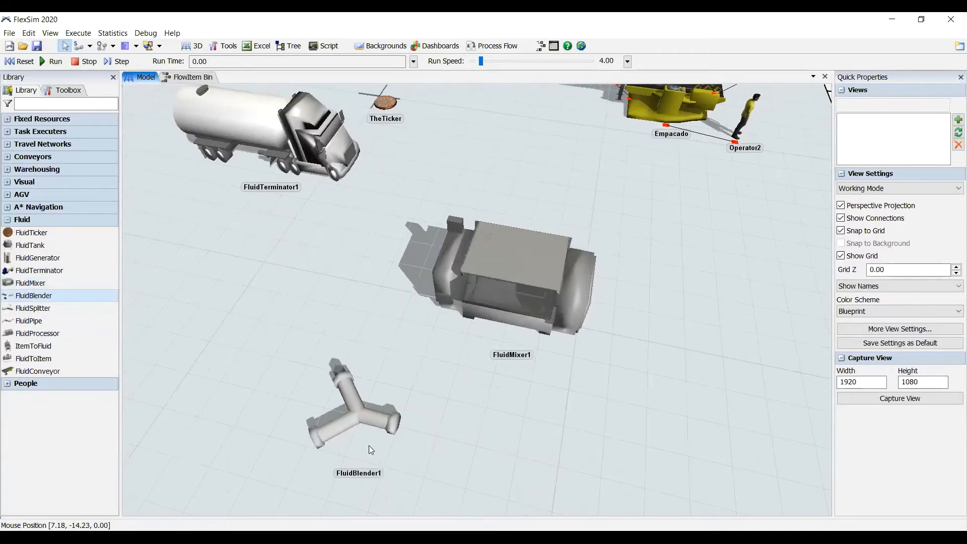
right_click_drag(371, 450, 415, 352)
right_click_drag(374, 465, 414, 406)
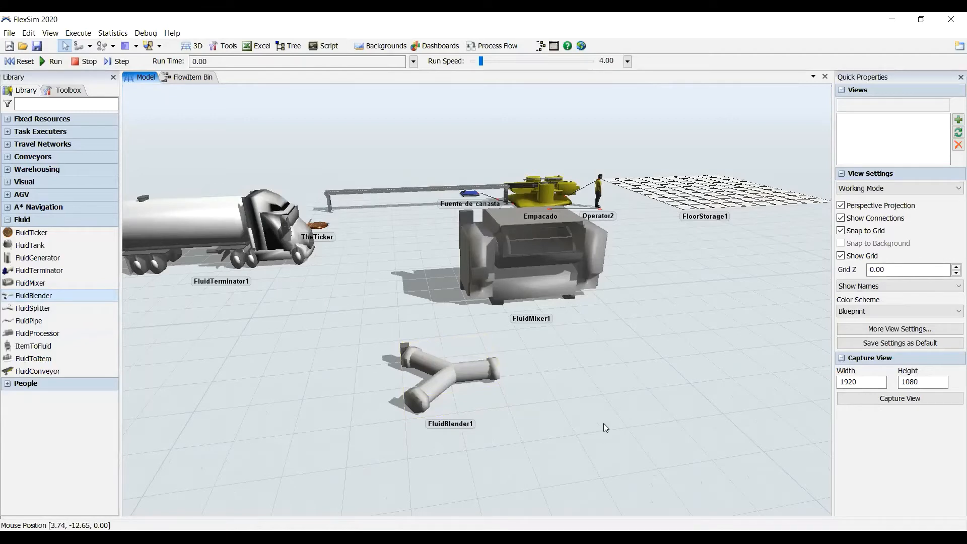
right_click_drag(504, 446, 499, 444)
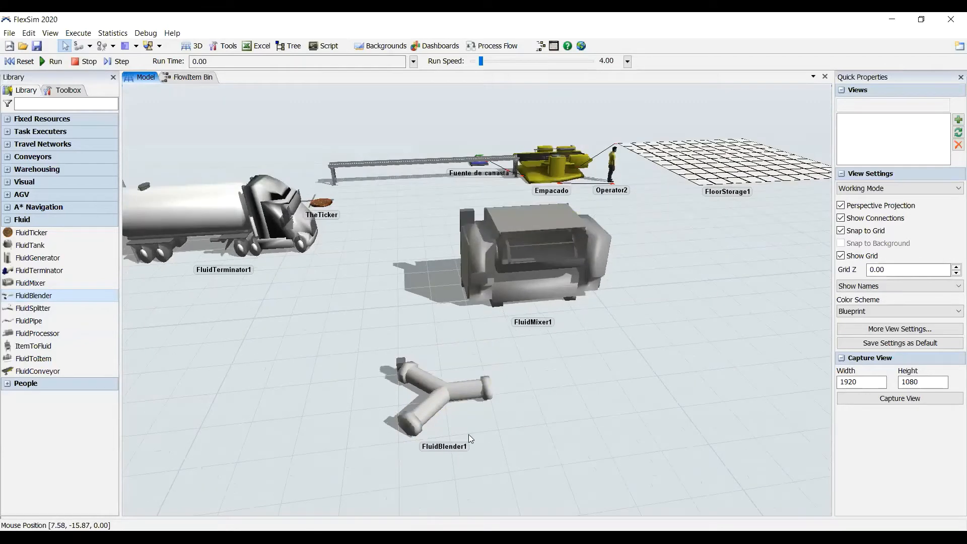
scroll(472, 437, "up", 1)
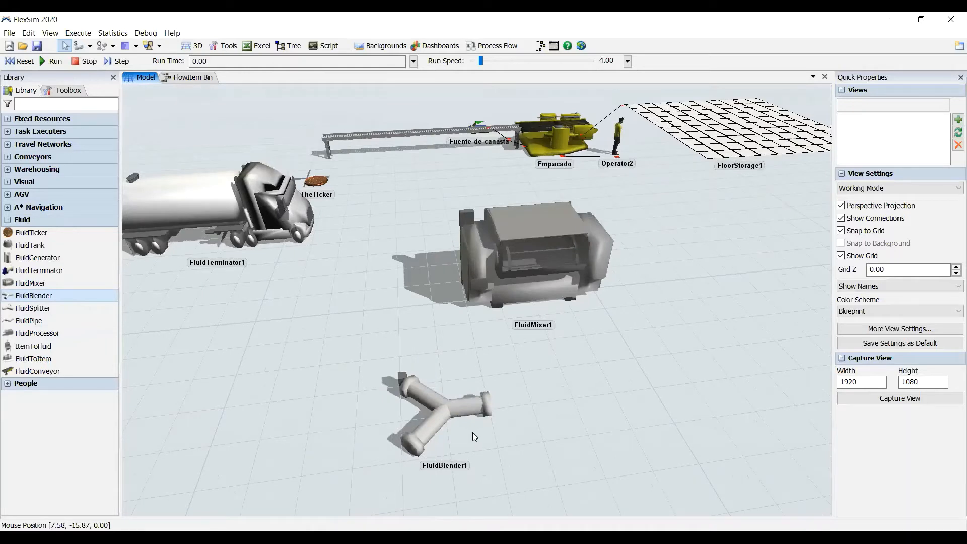
scroll(473, 432, "up", 1)
Swap the FluidBlender for a FluidSplitter in front of the FluidMixer, and delete the splitter after viewing it
left_click(472, 432)
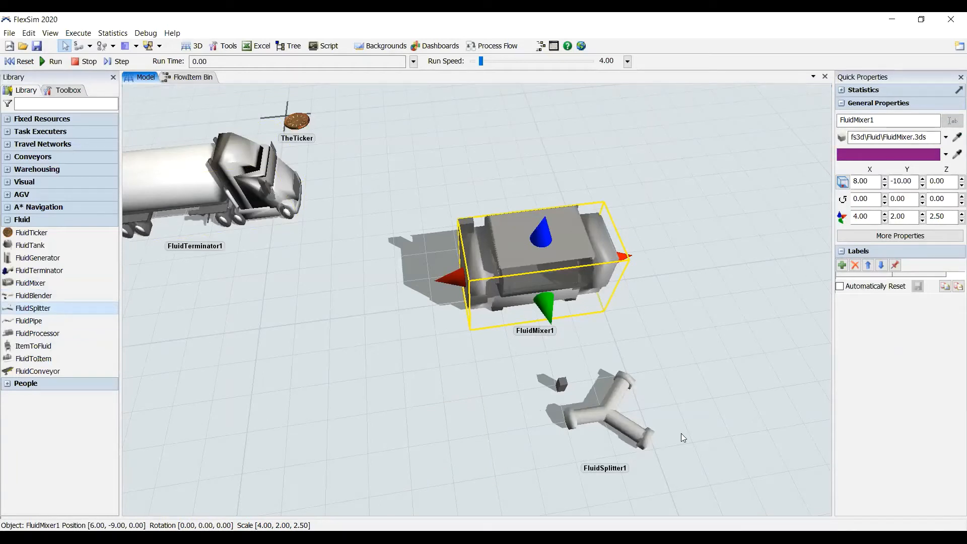
left_click(603, 407)
key("Delete")
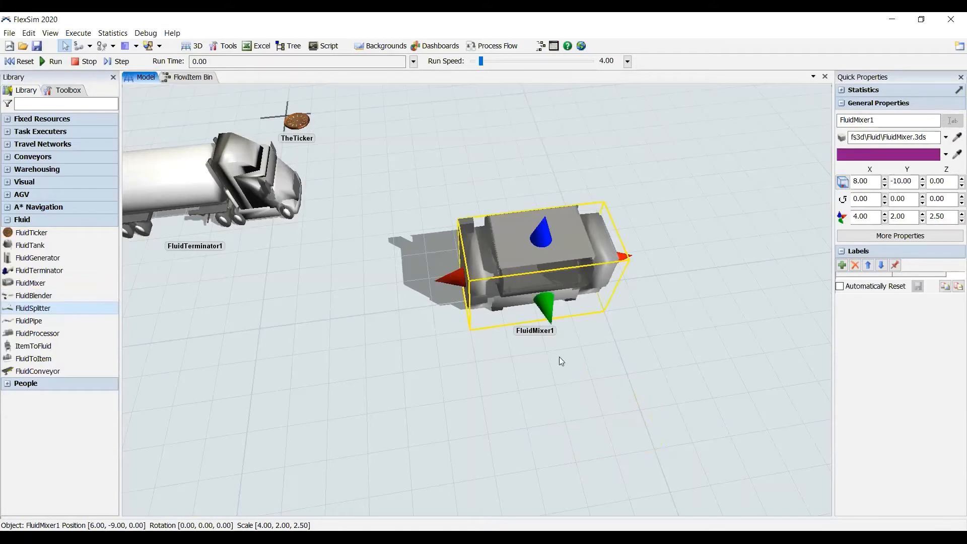
Move the FluidTerminator truck beside the FluidMixer, to about X 6.00, Y -7.05
left_click(559, 357)
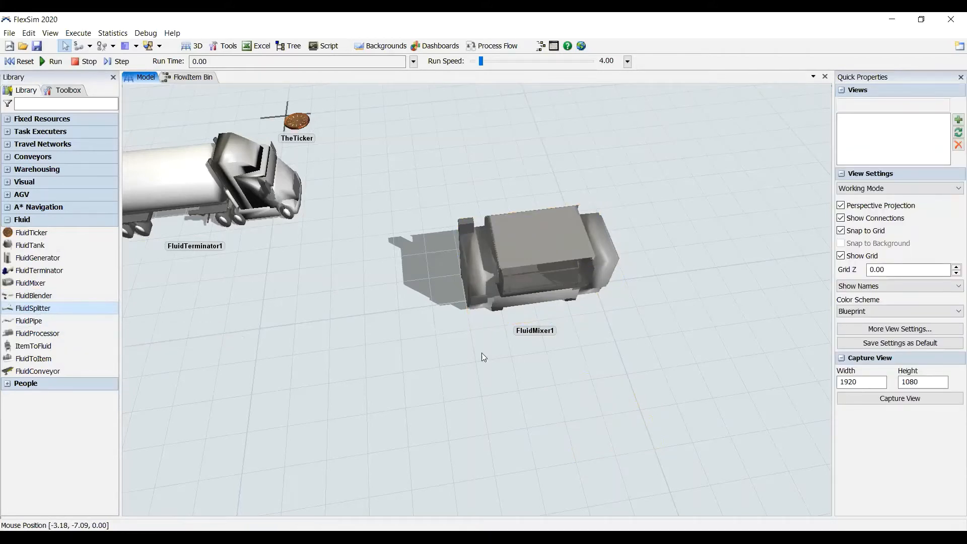
left_click_drag(231, 270, 236, 273)
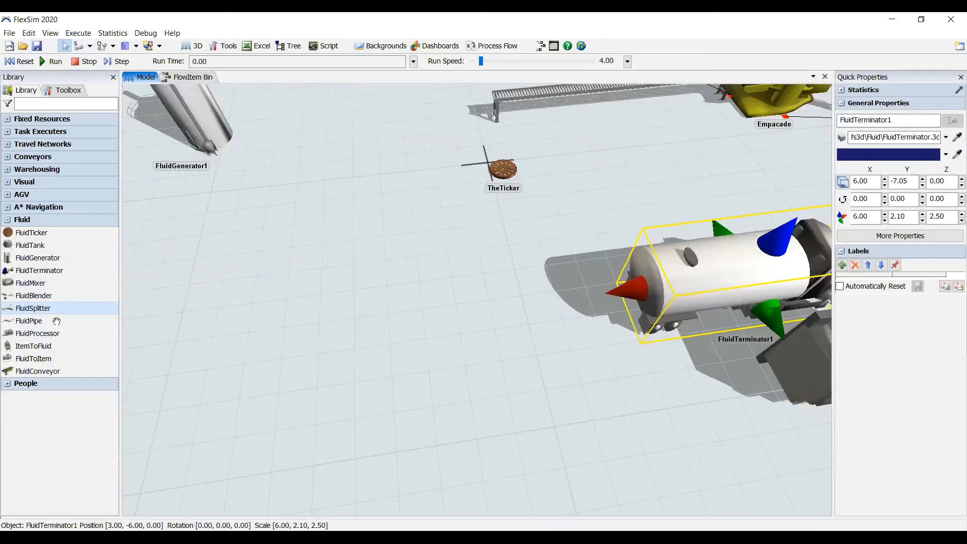
Add a FluidPipe beside the base of the FluidGenerator, positioned at about X -8.87, Y 3.00
left_click(56, 320)
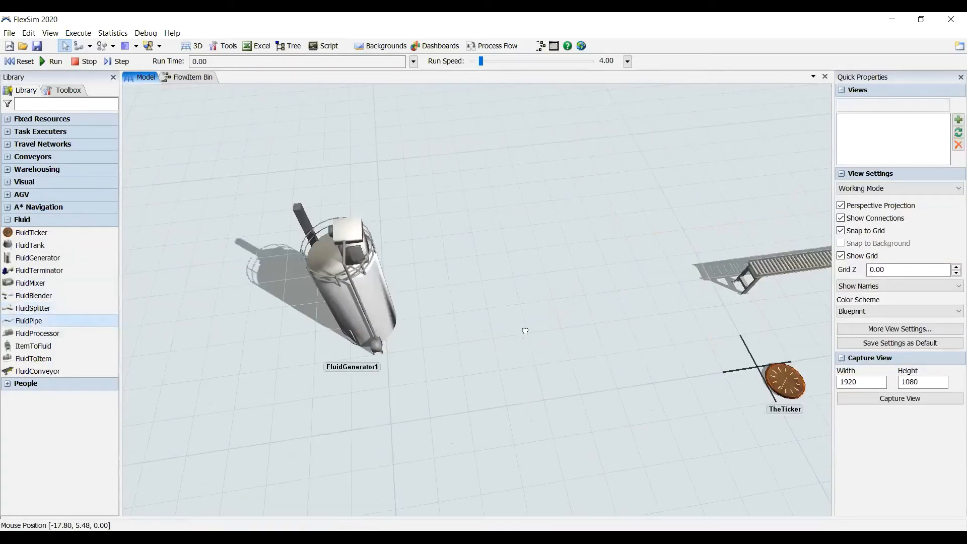
left_click(401, 312)
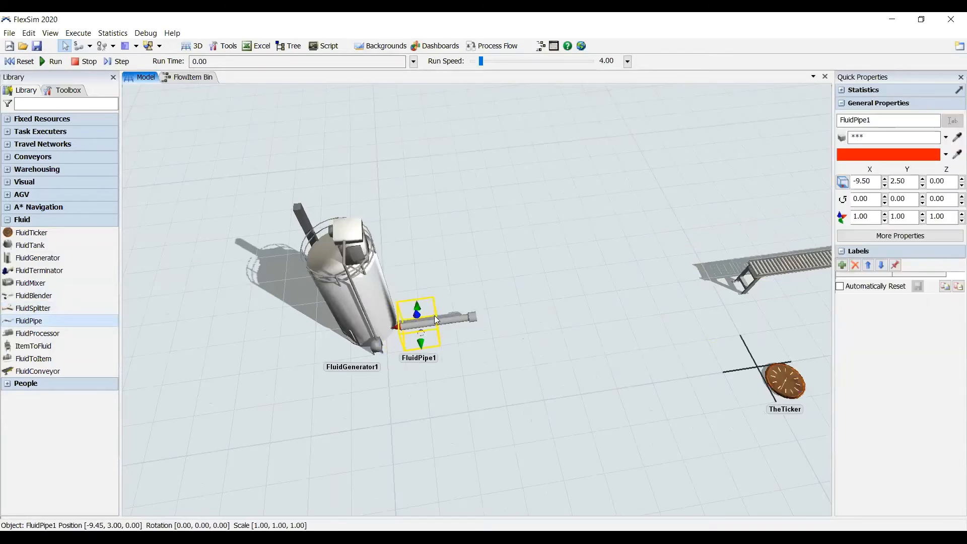
left_click_drag(420, 322, 431, 311)
left_click(402, 309)
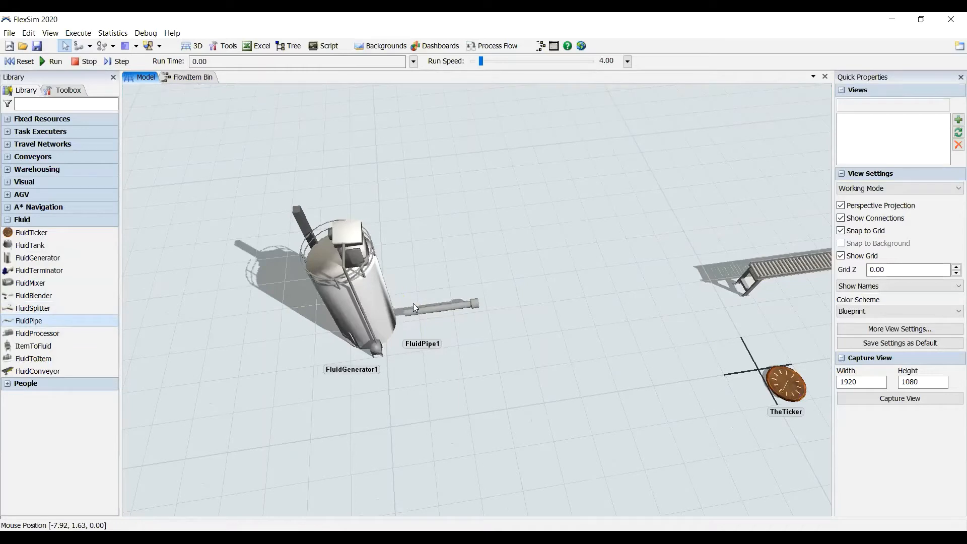
scroll(416, 304, "up", 4)
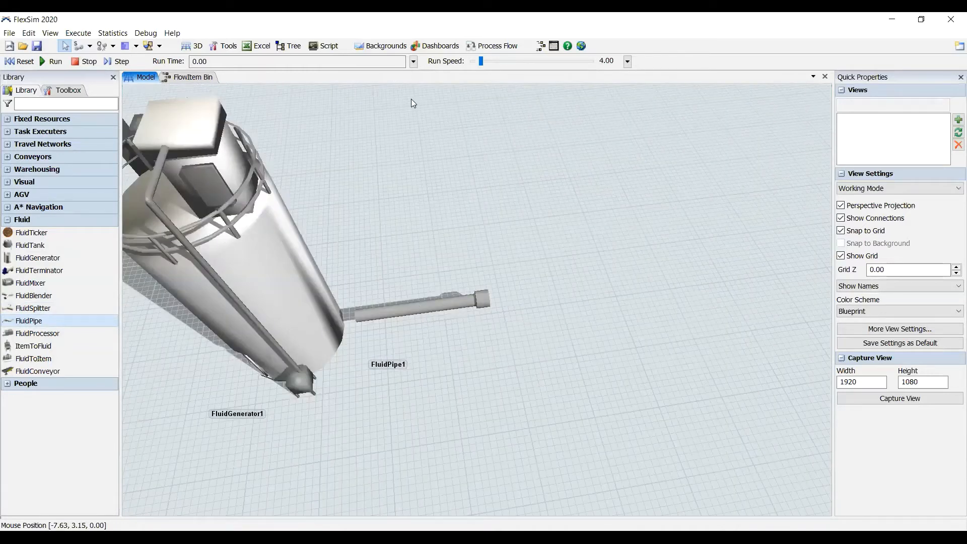
Add a second section to the FluidPipe's layout, set its Y value to 30, and apply it
key("ctrl+z")
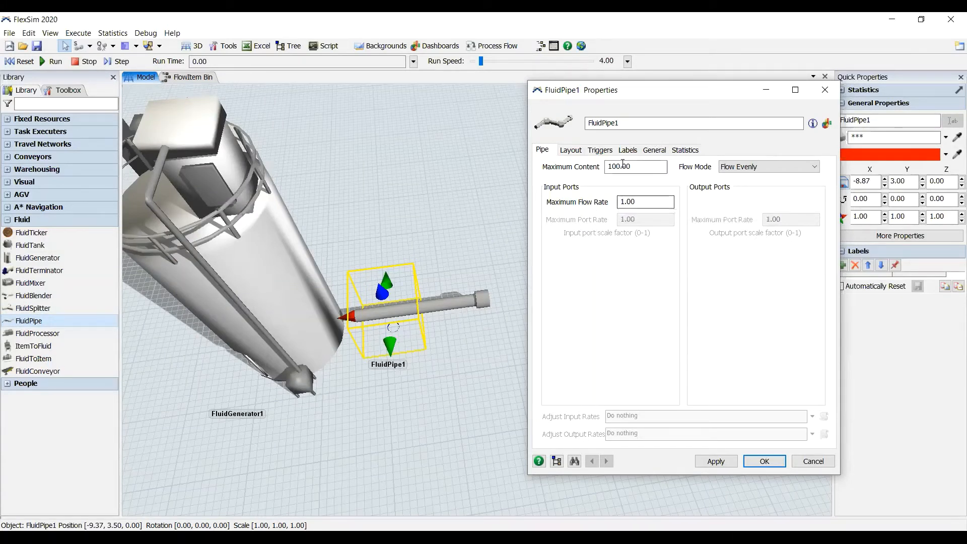
left_click(574, 152)
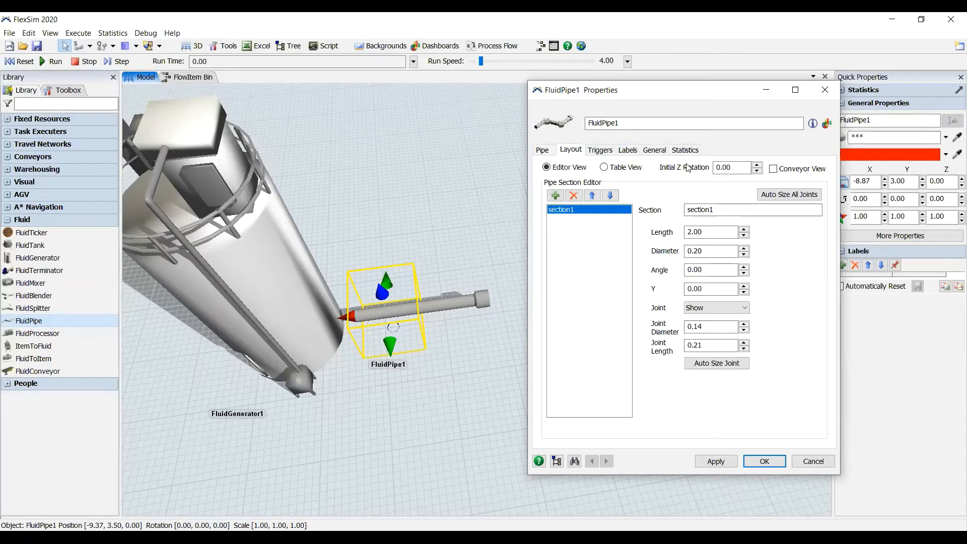
left_click(554, 196)
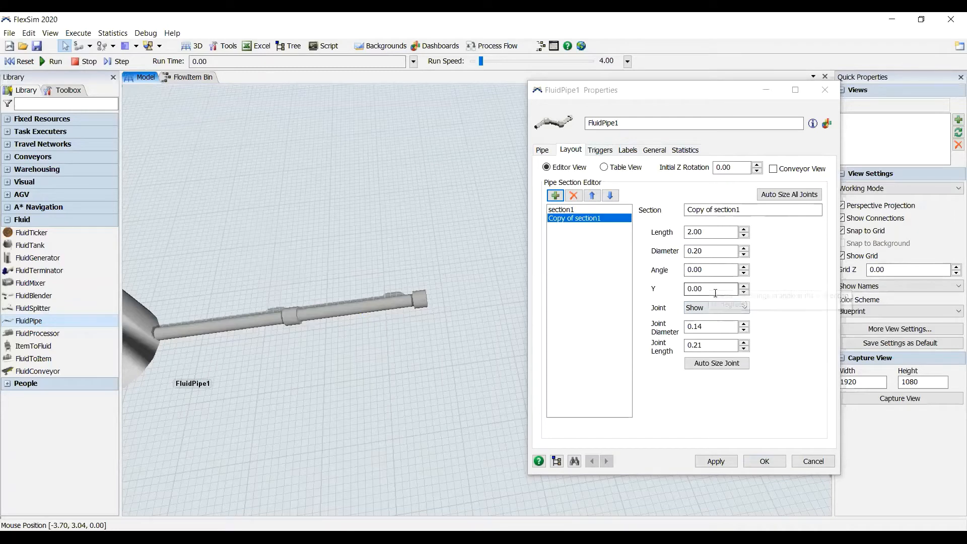
left_click(747, 287)
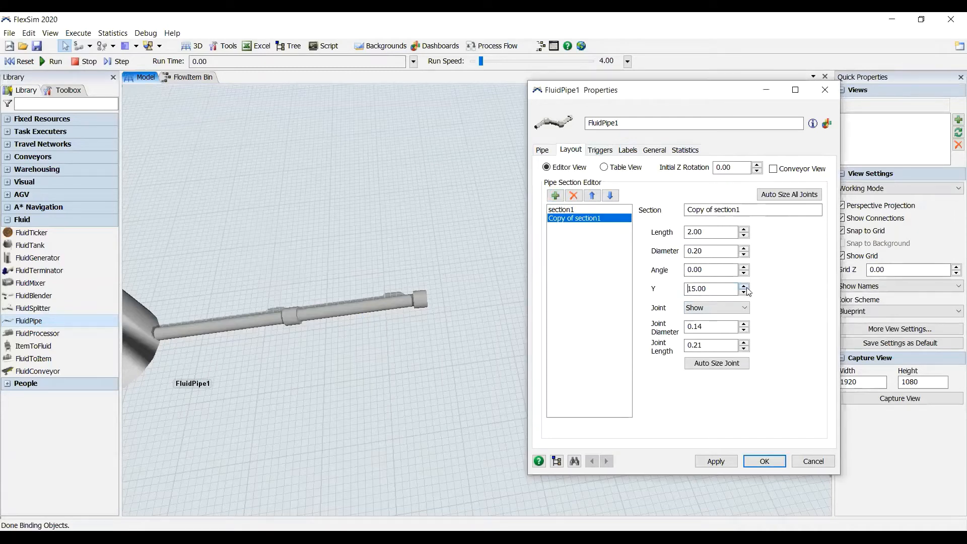
type("30")
left_click(710, 460)
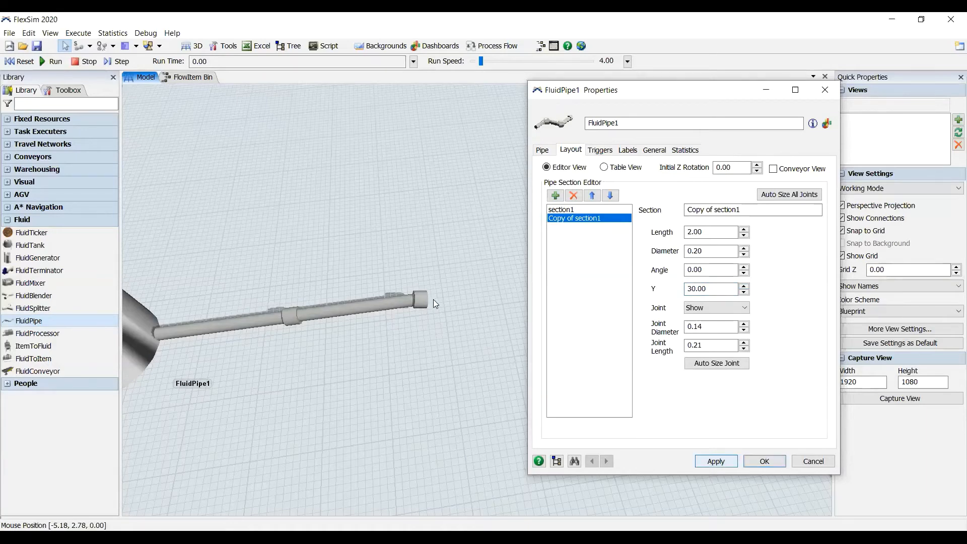
Inspect the tilted pipe end in the model and set the second pipe section's angle to 55
right_click_drag(420, 296, 482, 406)
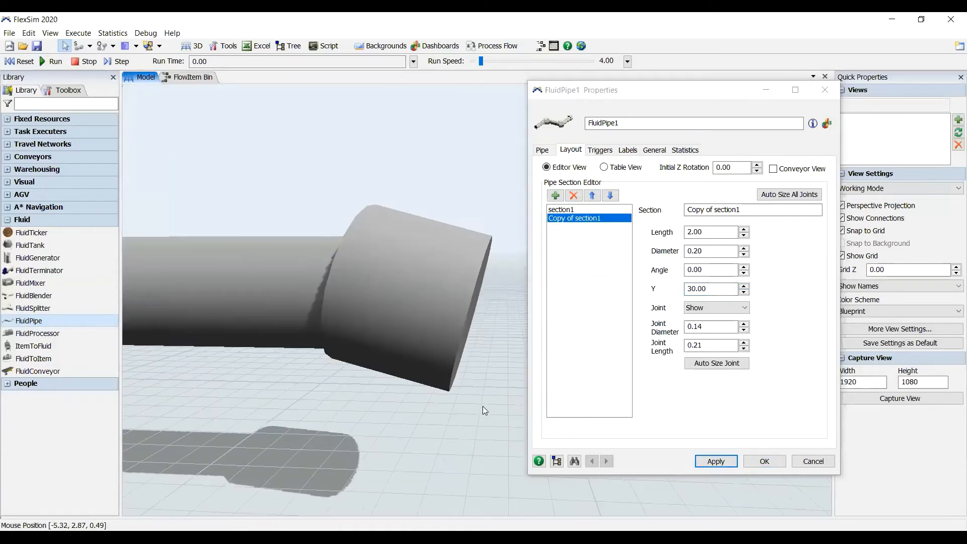
right_click_drag(434, 330, 342, 367)
scroll(453, 477, "down", 3)
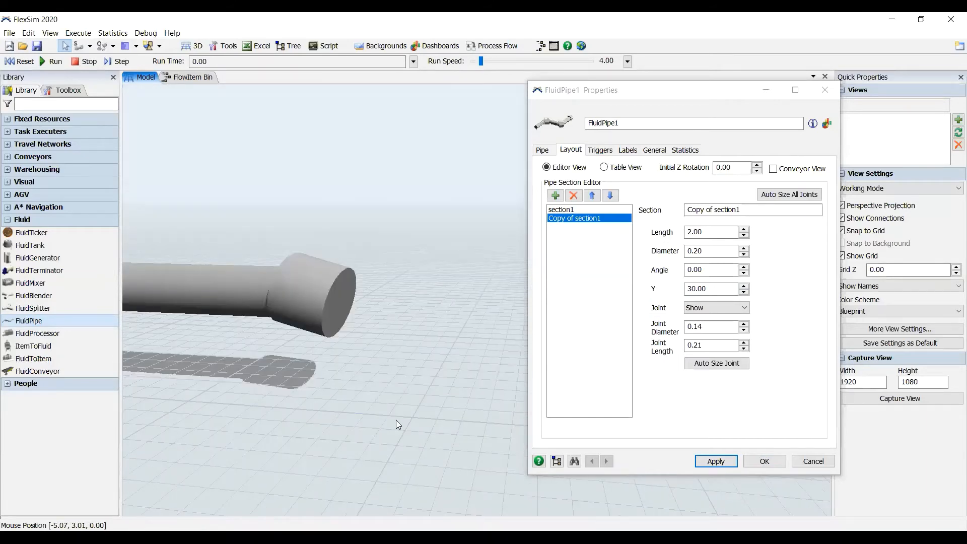
right_click_drag(396, 420, 399, 412)
scroll(399, 412, "down", 3)
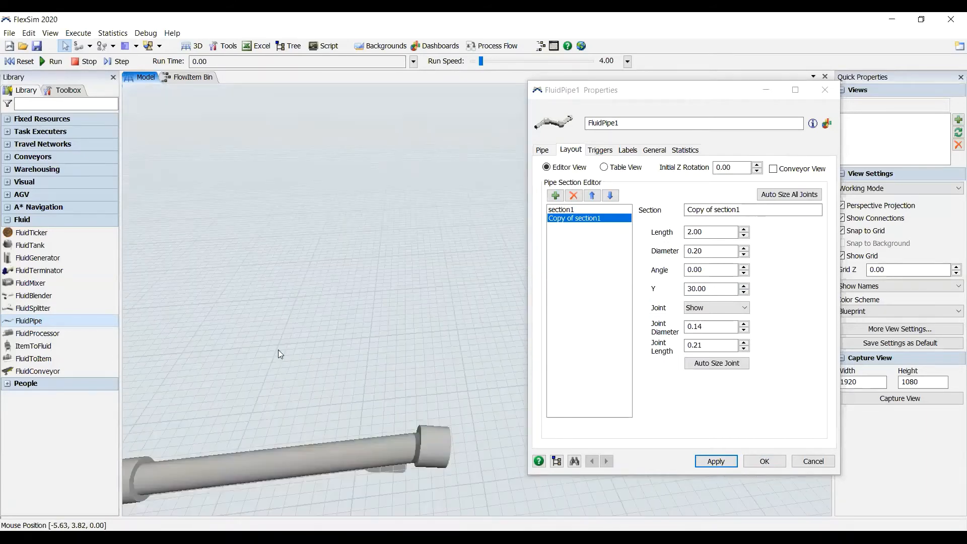
left_click(744, 268)
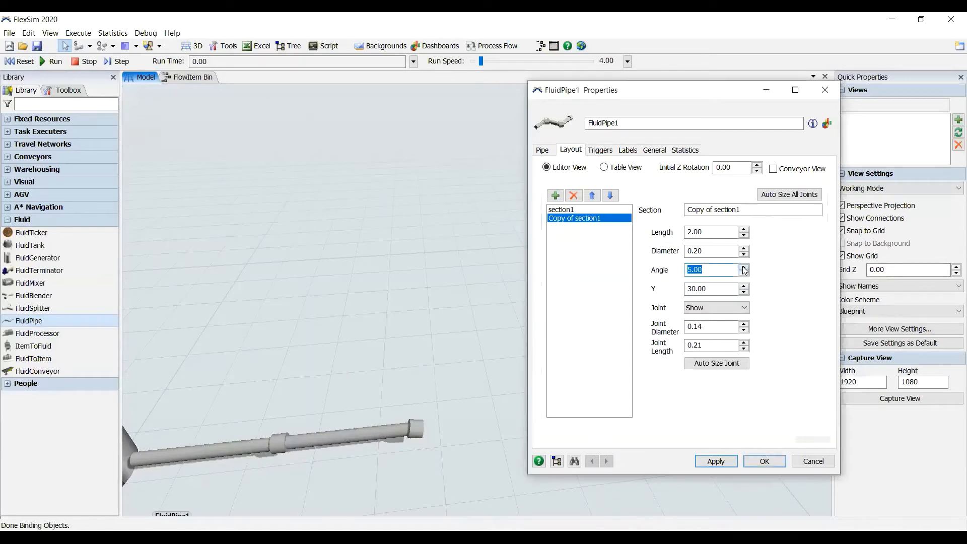
left_click(744, 268)
left_click(744, 267)
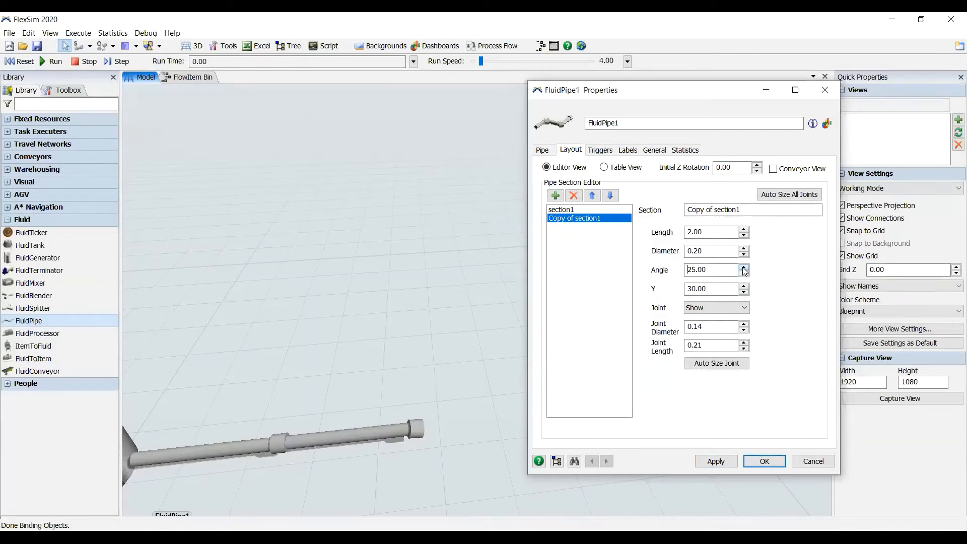
left_click(743, 268)
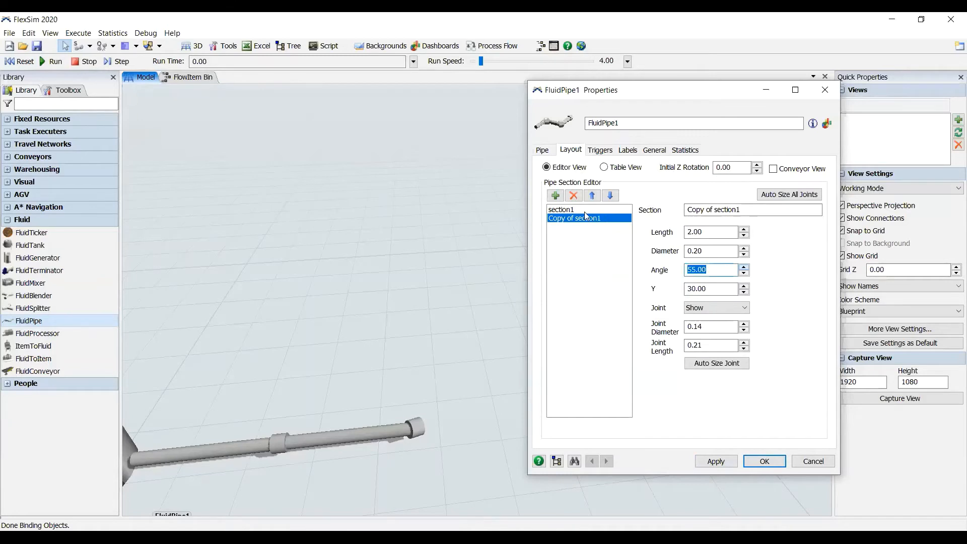
Set the first pipe section's angle to 50 and accept the FluidPipe properties
left_click(570, 210)
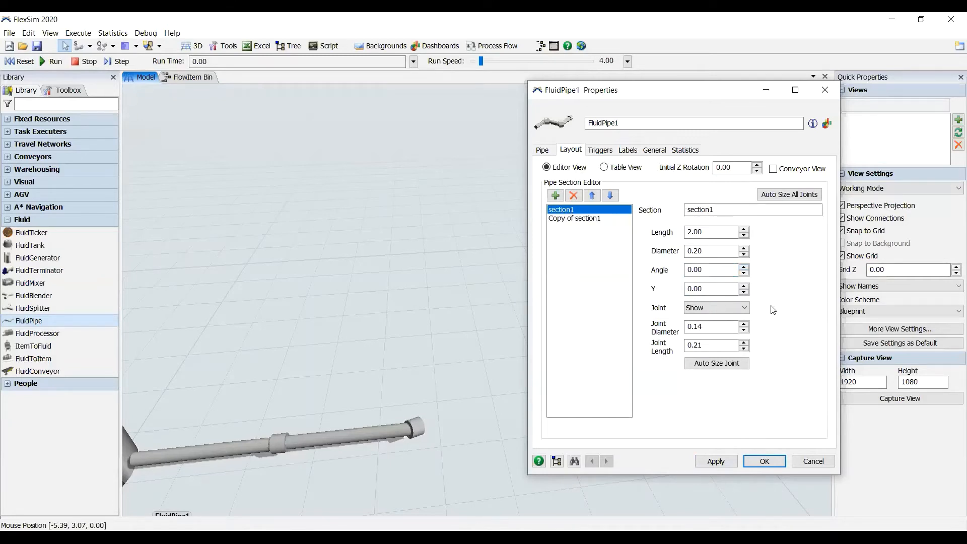
left_click(744, 268)
left_click(743, 268)
left_click(744, 268)
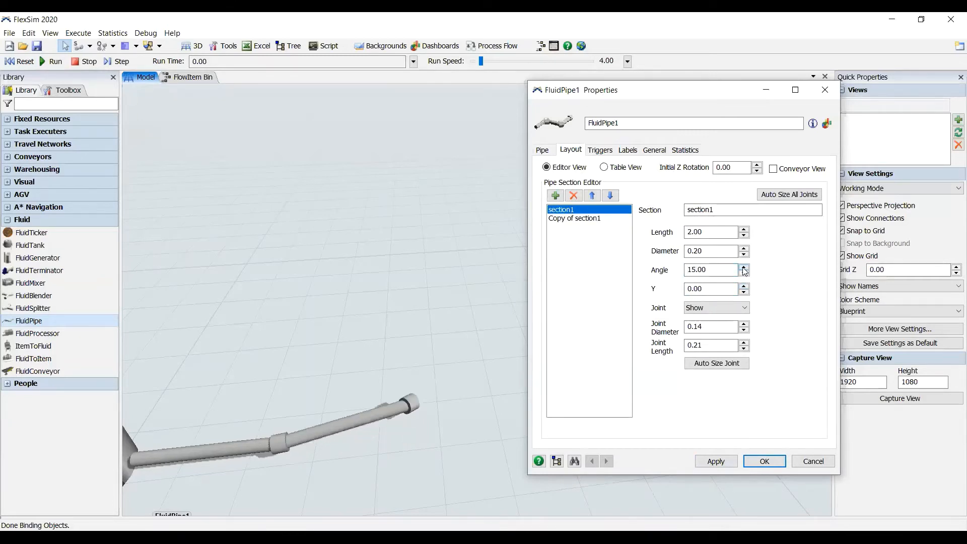
left_click(743, 268)
left_click(744, 268)
key("Up")
key("Up")
key("Up")
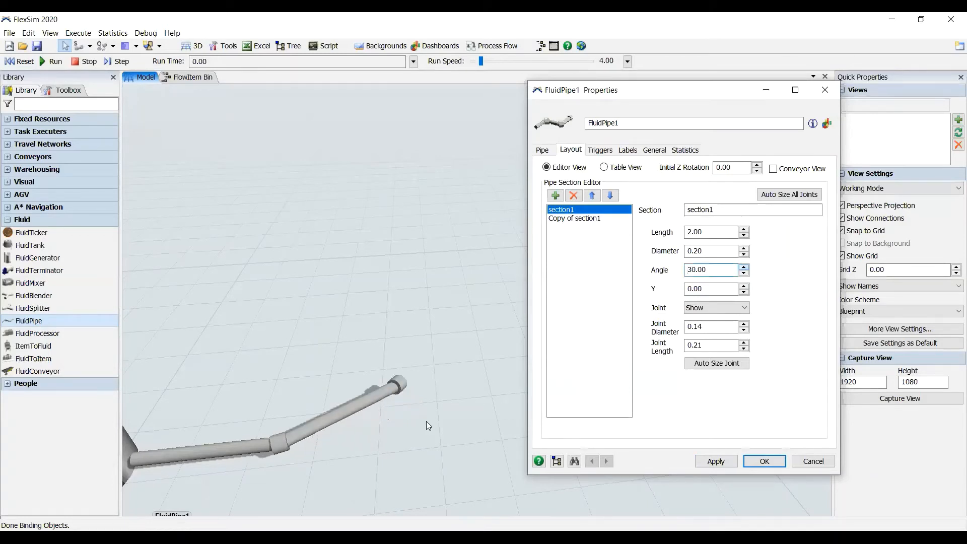
key("Up")
key("Up")
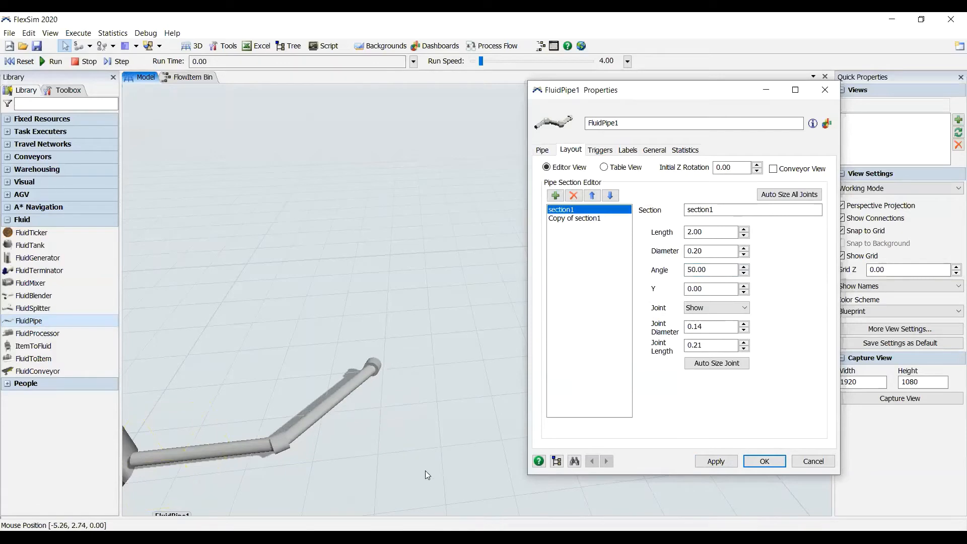
left_click(778, 461)
Rotate the FluidGenerator to about -89 degrees around Z and move it to about X -11.20, Y 8.26
right_click_drag(361, 441, 261, 185)
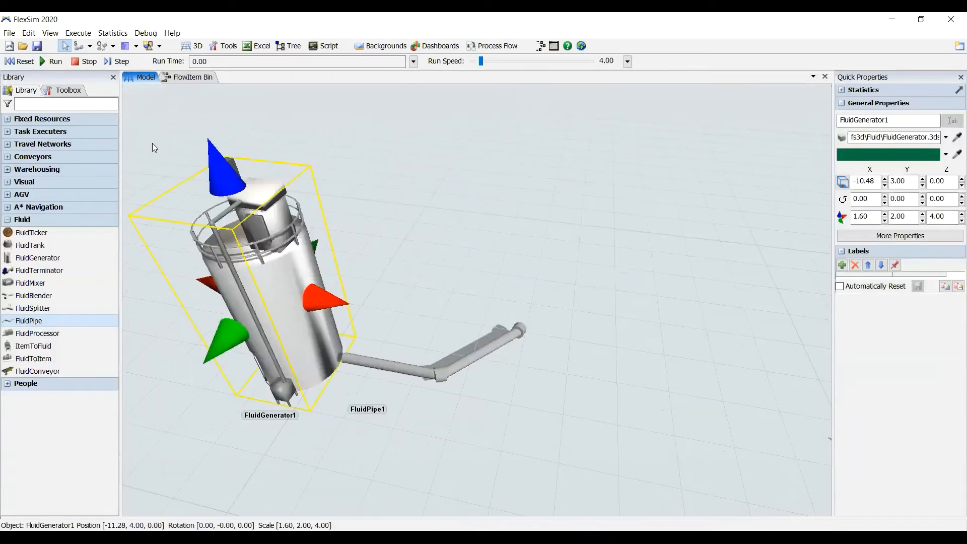
right_click_drag(152, 143, 176, 282)
left_click_drag(296, 288, 370, 170)
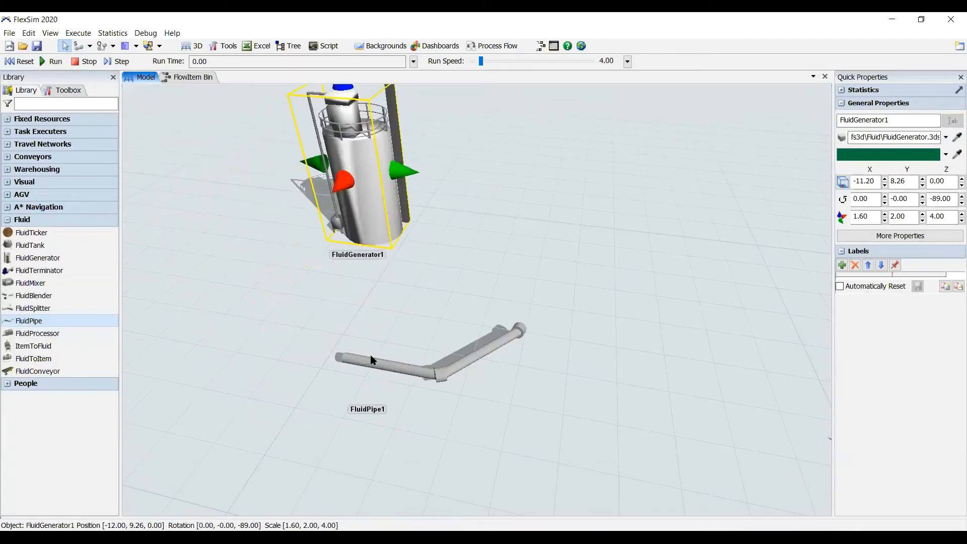
Rotate the FluidPipe to about -84 degrees around Z and move its start to the FluidGenerator's base
right_click_drag(377, 339, 332, 300)
left_click_drag(352, 378, 341, 267)
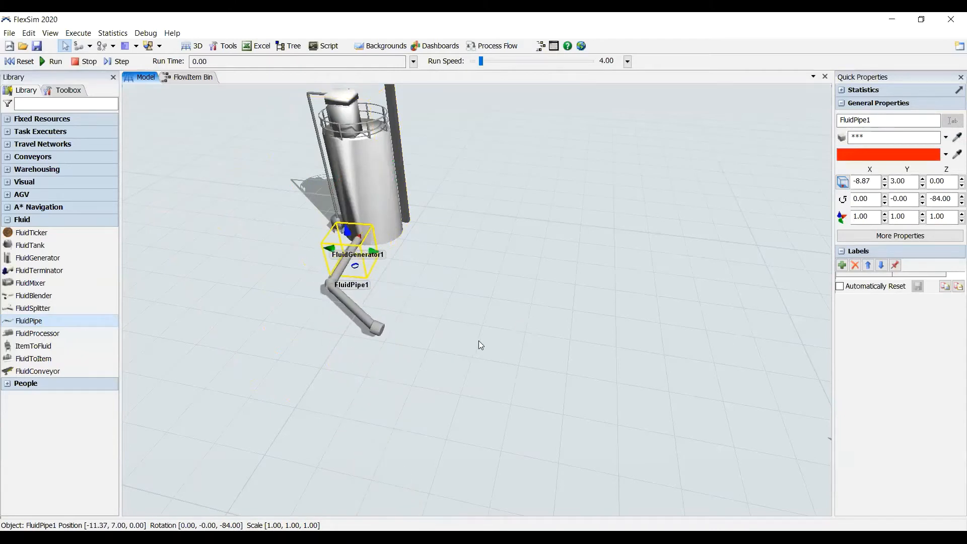
Move the FluidGenerator and FluidPipe together closer to the conveyor, with the pipe at about X -6.03, Y 6.17
left_click(479, 341)
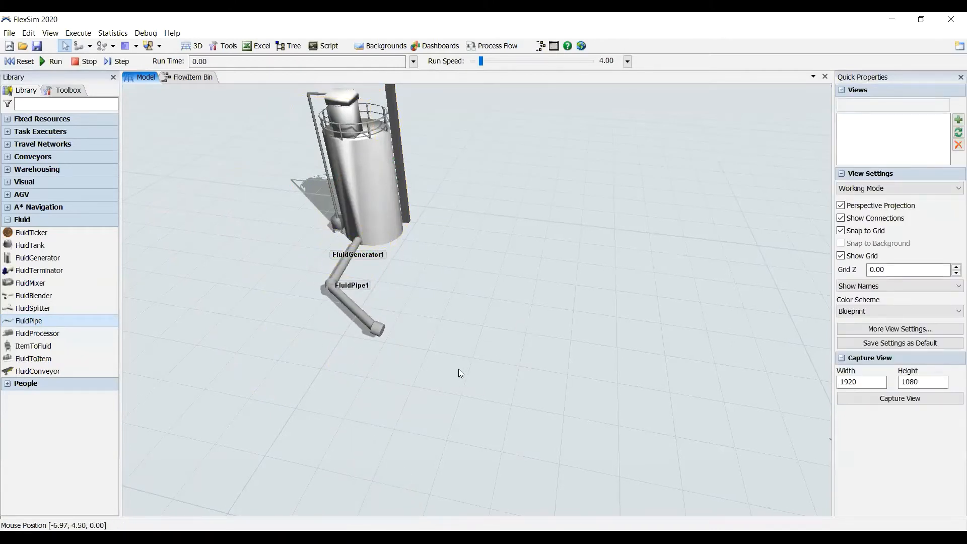
right_click_drag(459, 369, 513, 315)
right_click_drag(383, 301, 533, 197)
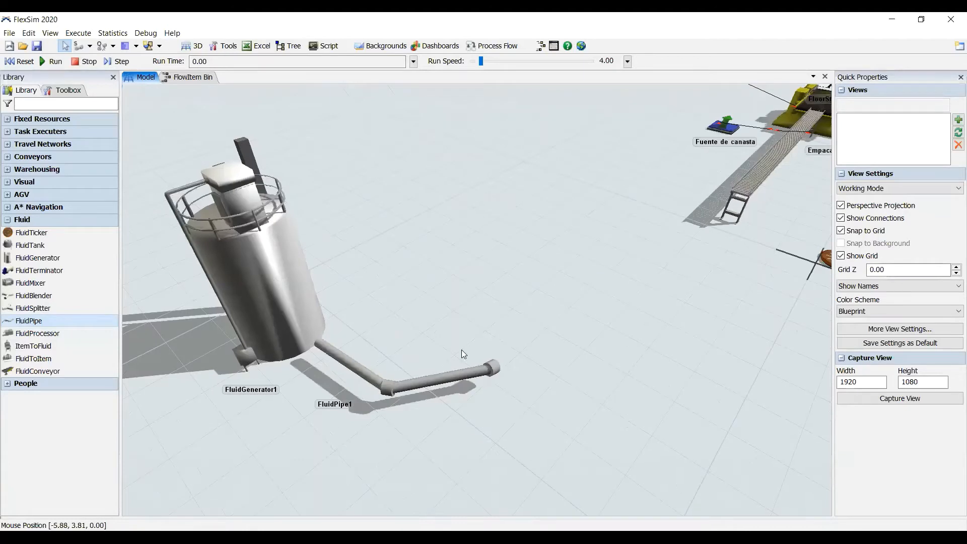
left_click_drag(586, 263, 590, 269)
left_click(614, 309)
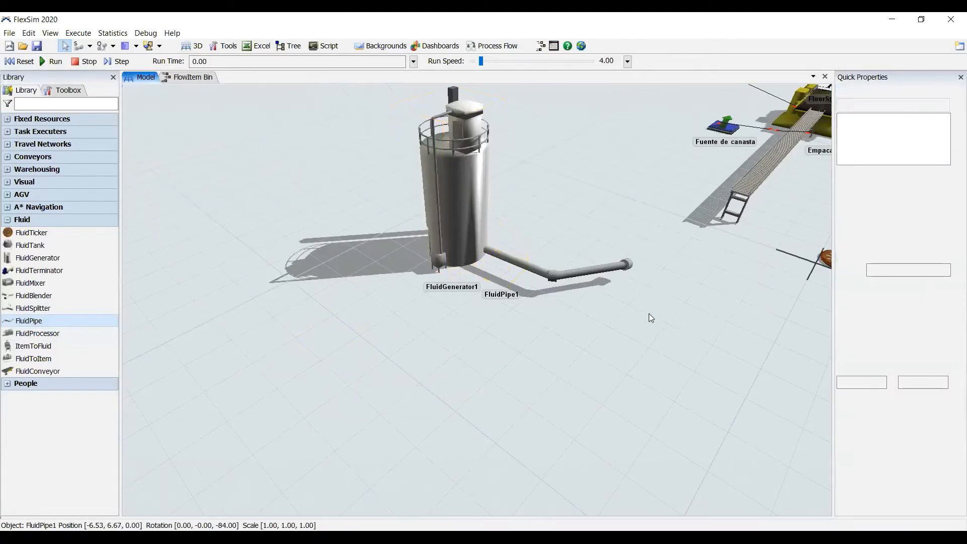
right_click_drag(572, 369, 553, 370)
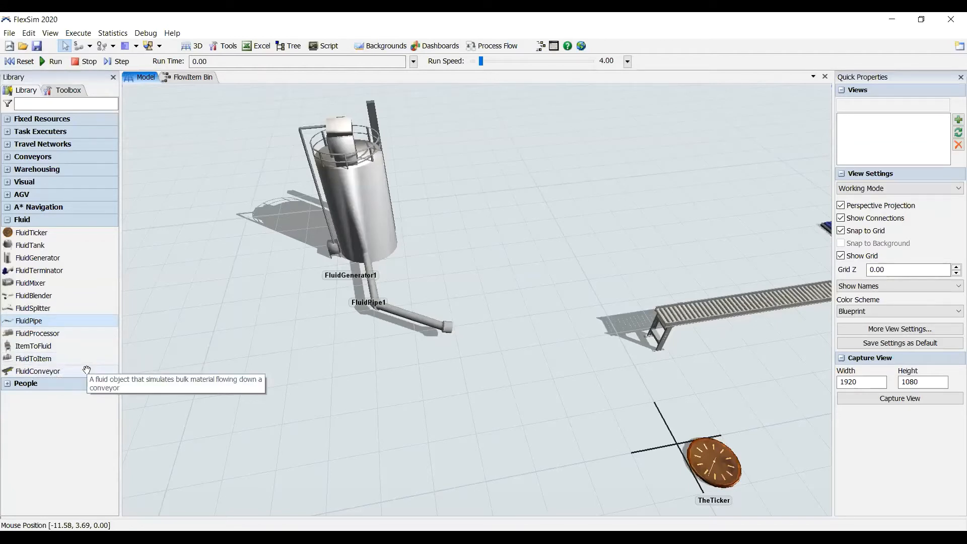
Add a FluidToItem at the start of the conveyor, at about X -0.88, Y 2.41
left_click_drag(86, 371, 507, 365)
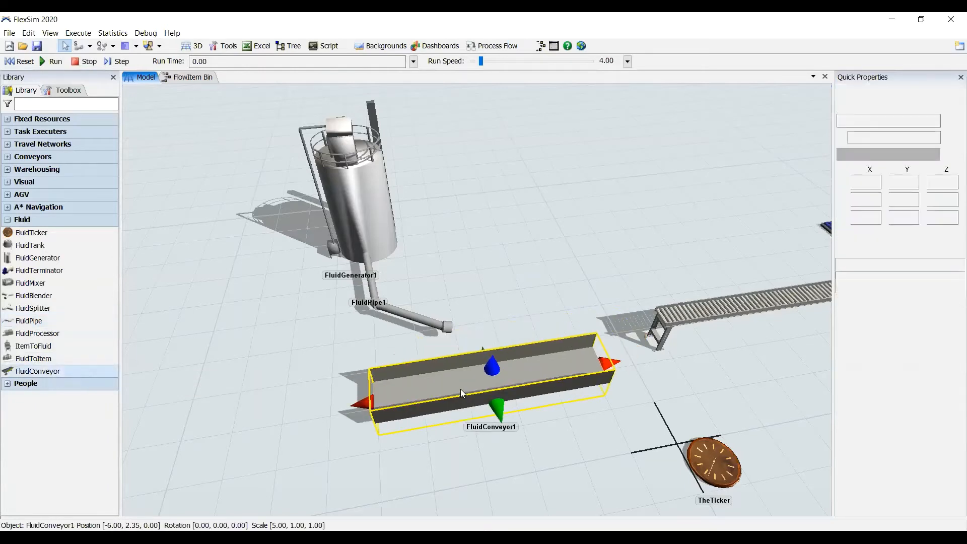
key("ctrl+z")
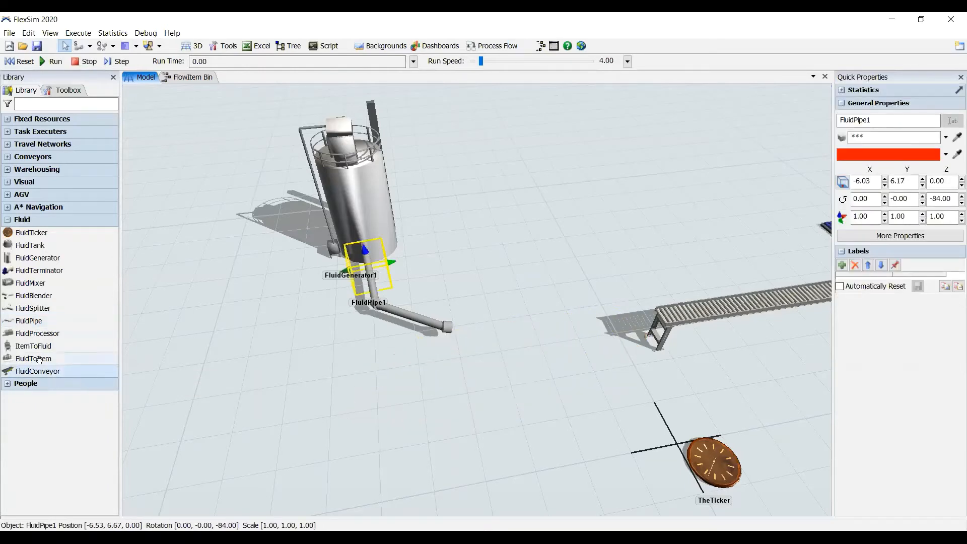
left_click_drag(39, 359, 608, 345)
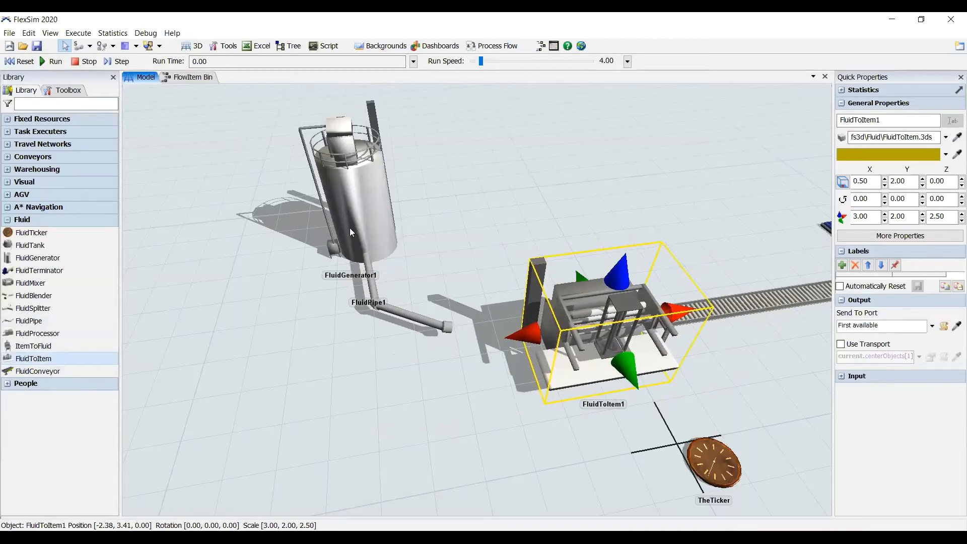
Move the FluidGenerator and FluidPipe together so the pipe's end meets the FluidToItem, with the generator at about X -4.74, Y 6.75
left_click_drag(350, 228, 538, 233)
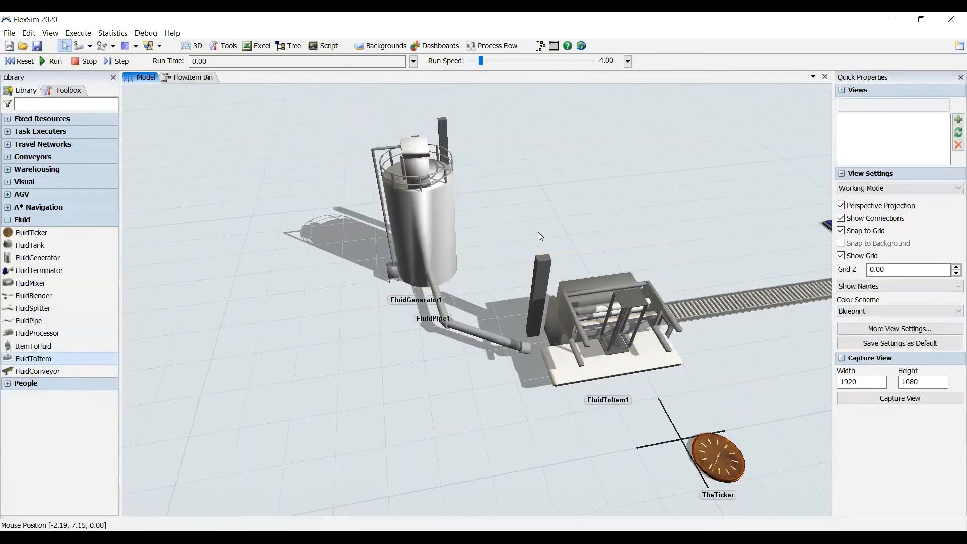
right_click_drag(499, 253, 445, 248)
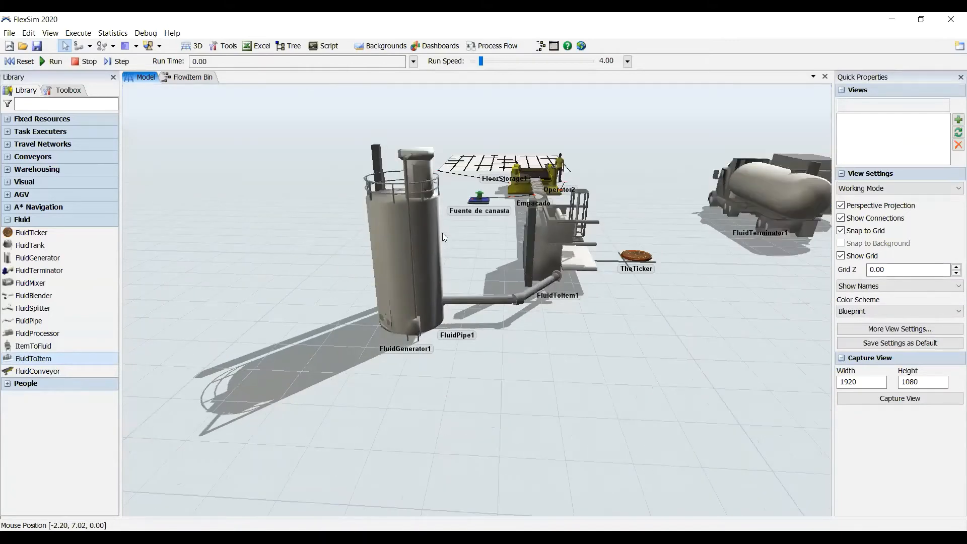
mouse_move(497, 273)
right_mouse_down()
mouse_move(504, 283)
mouse_move(514, 281)
mouse_move(508, 275)
right_mouse_up()
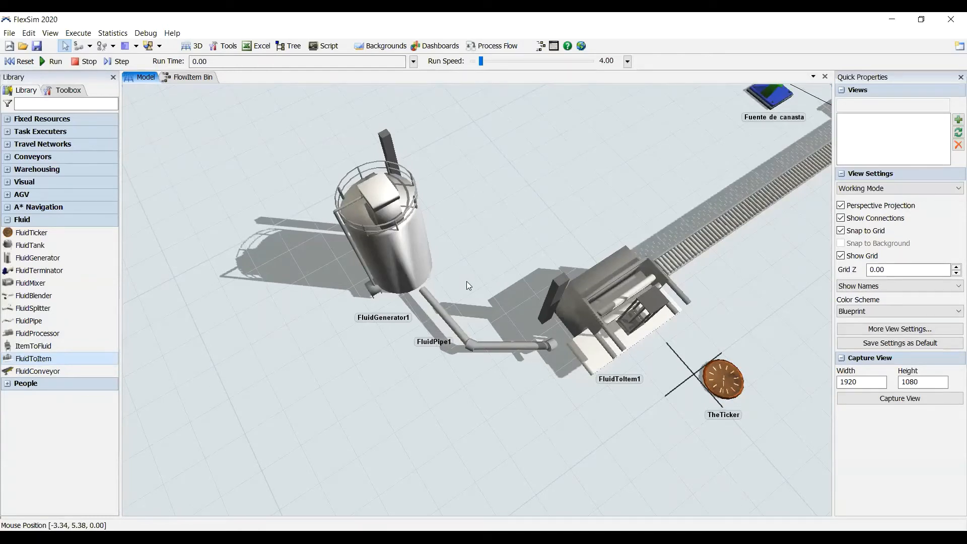
Connect the FluidGenerator to the FluidPipe and the FluidPipe to the FluidToItem with Connect Objects
left_click(88, 46)
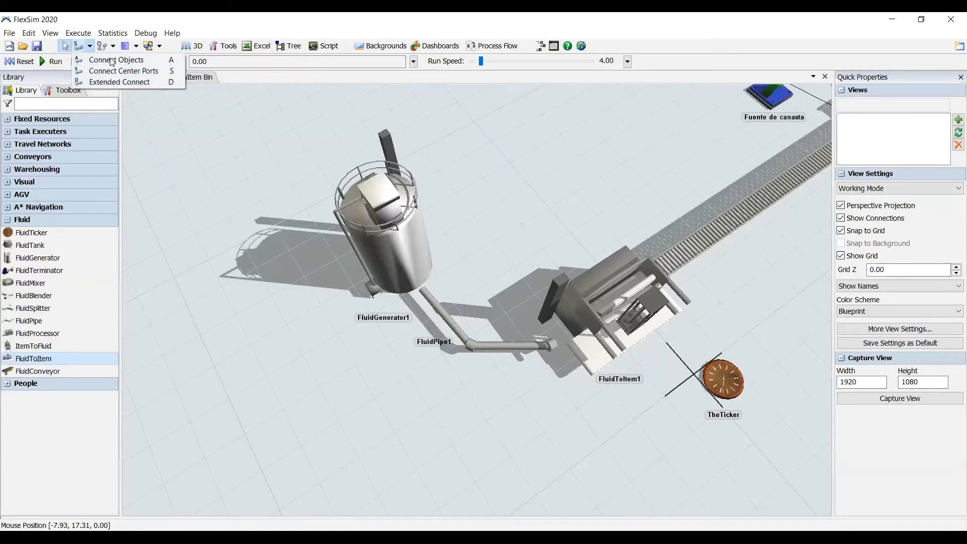
left_click(91, 60)
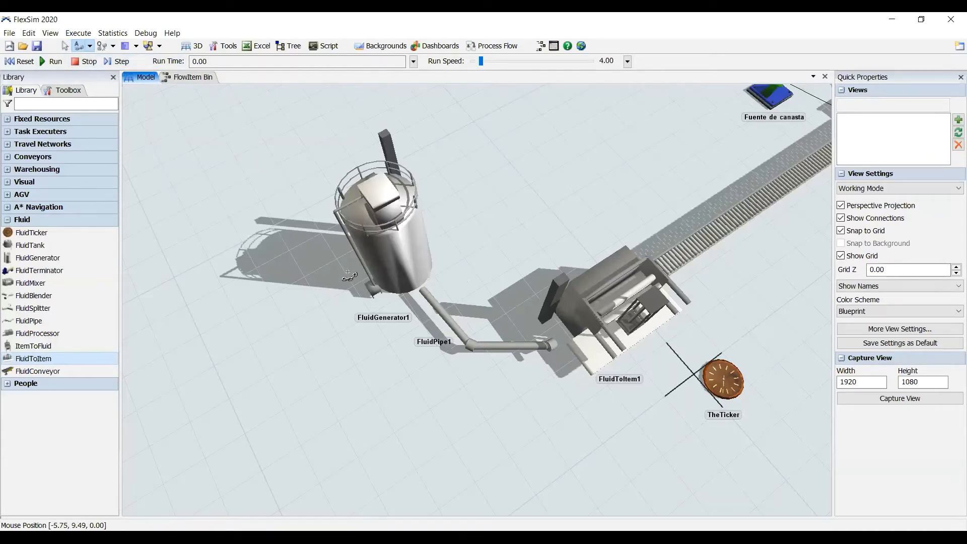
left_click(400, 267)
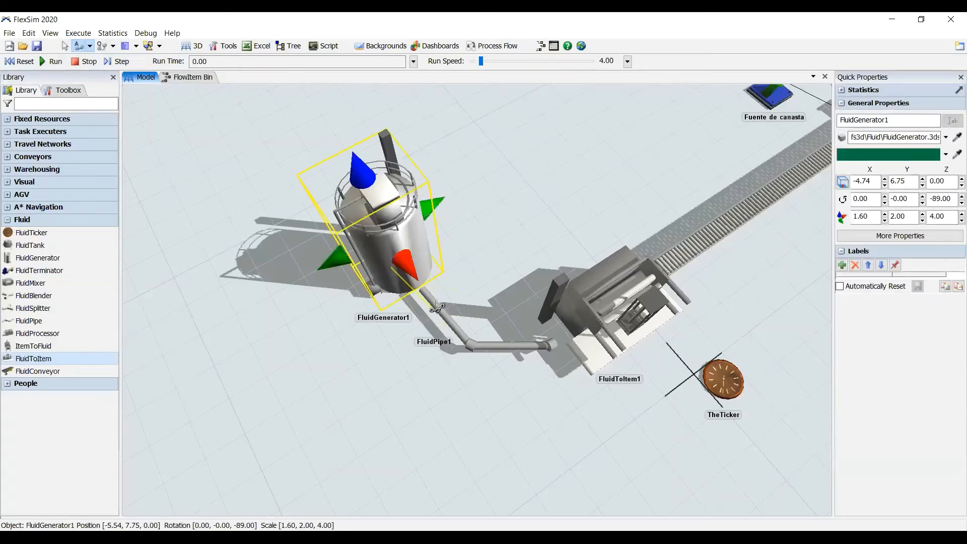
left_click_drag(445, 314, 626, 309)
left_click(545, 264)
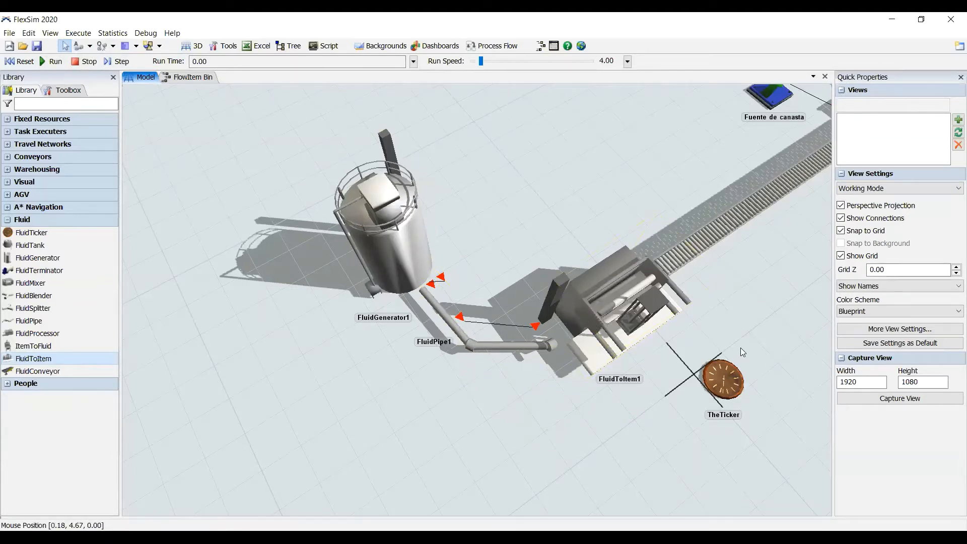
Connect the FluidToItem to the start of the conveyor with Connect Objects
right_click_drag(607, 432, 607, 428)
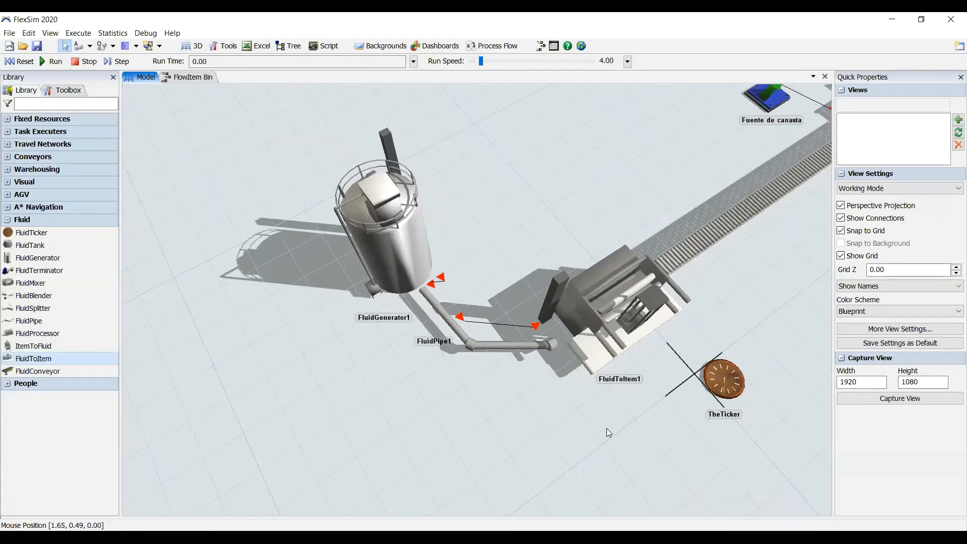
right_click_drag(539, 421, 403, 322)
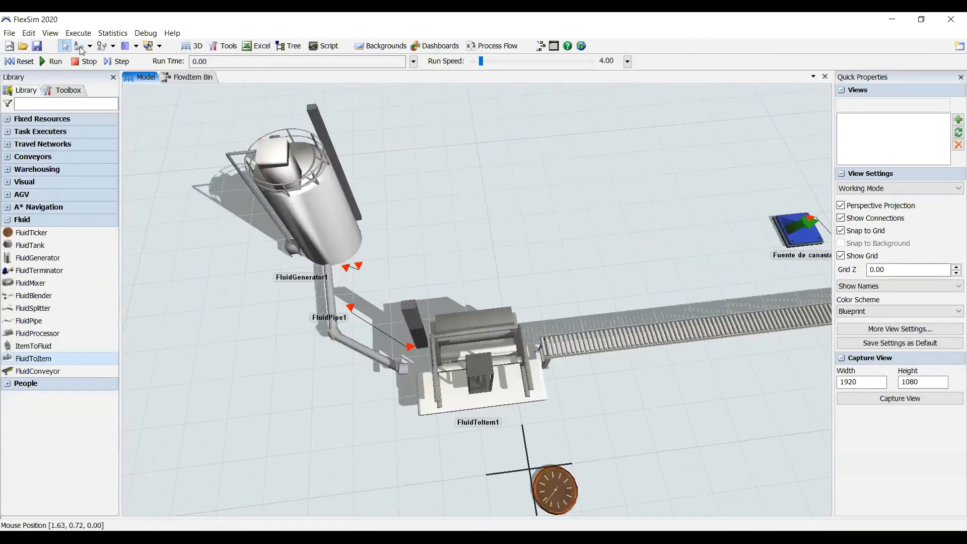
left_click(81, 50)
left_click_drag(568, 291, 512, 285)
left_click(453, 340)
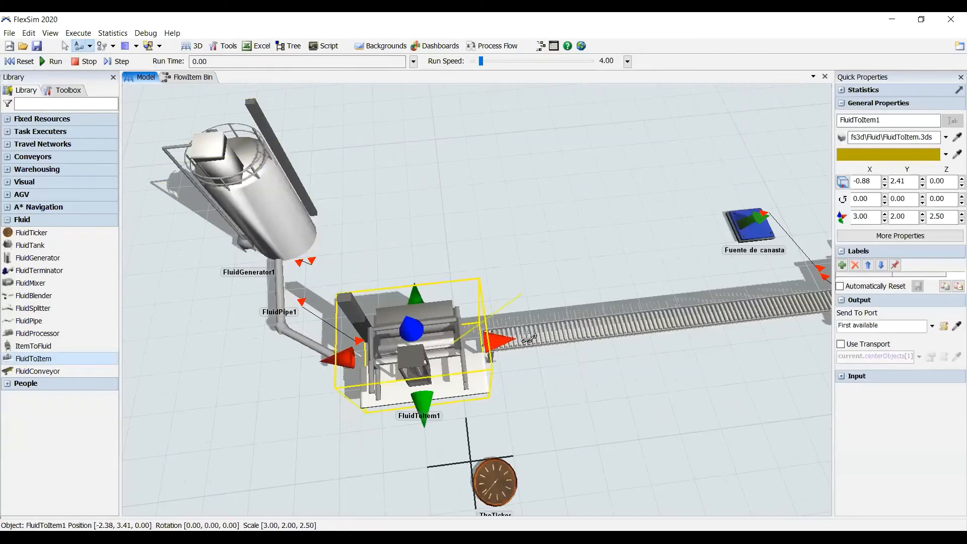
left_click(527, 335)
right_click_drag(515, 391, 417, 384)
key("Escape")
left_click_drag(214, 405, 417, 385)
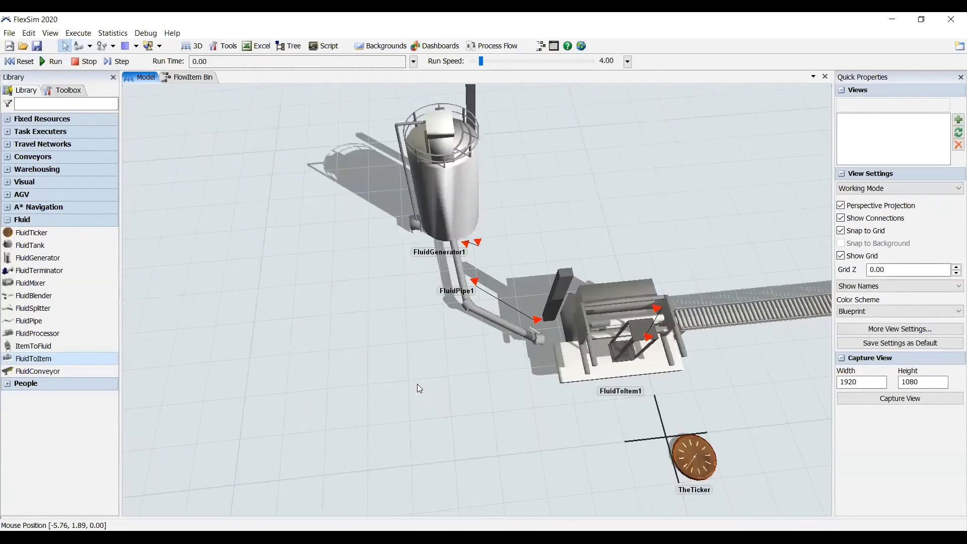
Set the FluidGenerator's refill mode to Complete Refill when Empty with a delay time of 120
right_click_drag(417, 384, 419, 384)
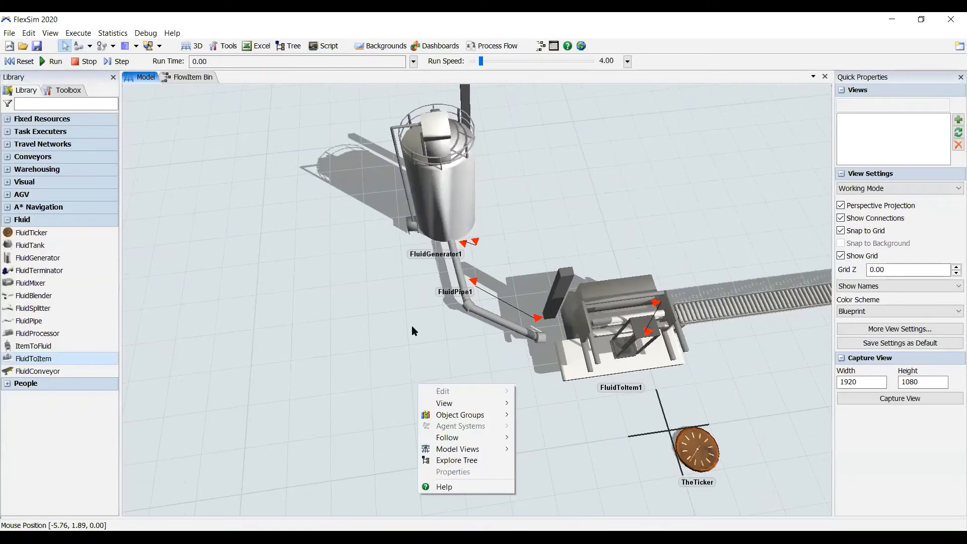
right_click_drag(412, 325, 475, 315)
mouse_move(428, 231)
right_mouse_down()
mouse_move(444, 247)
mouse_move(429, 217)
right_mouse_up()
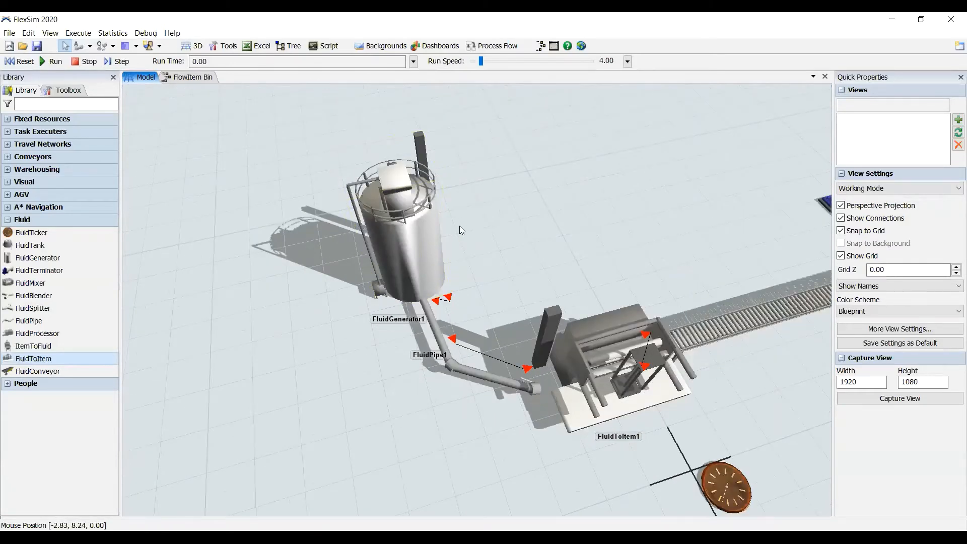
left_click(419, 212)
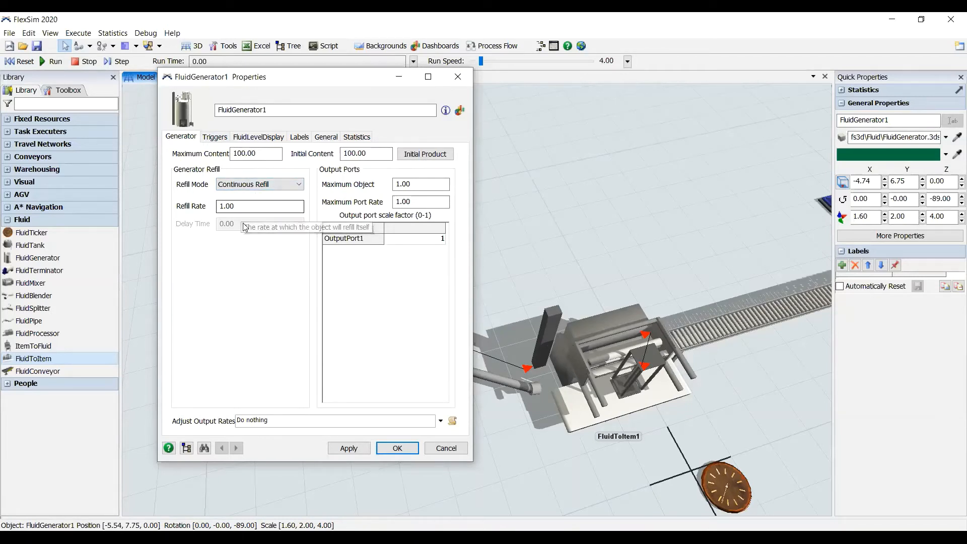
left_click(256, 185)
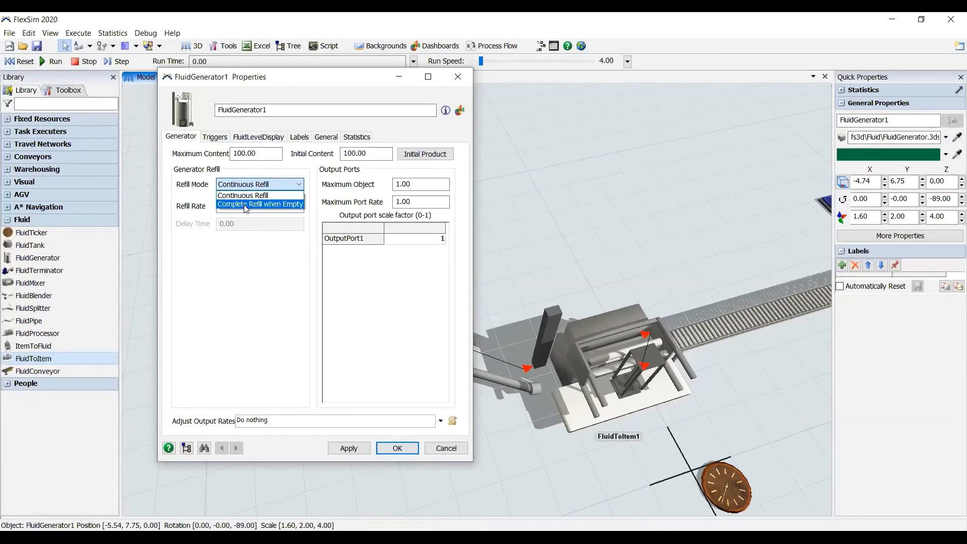
left_click(223, 267)
left_click(250, 186)
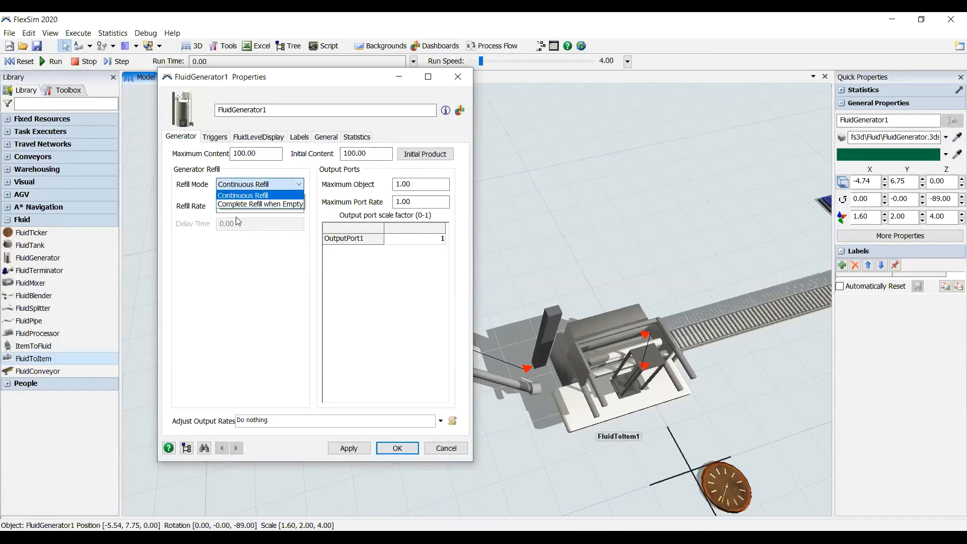
left_click(239, 204)
double_click(247, 229)
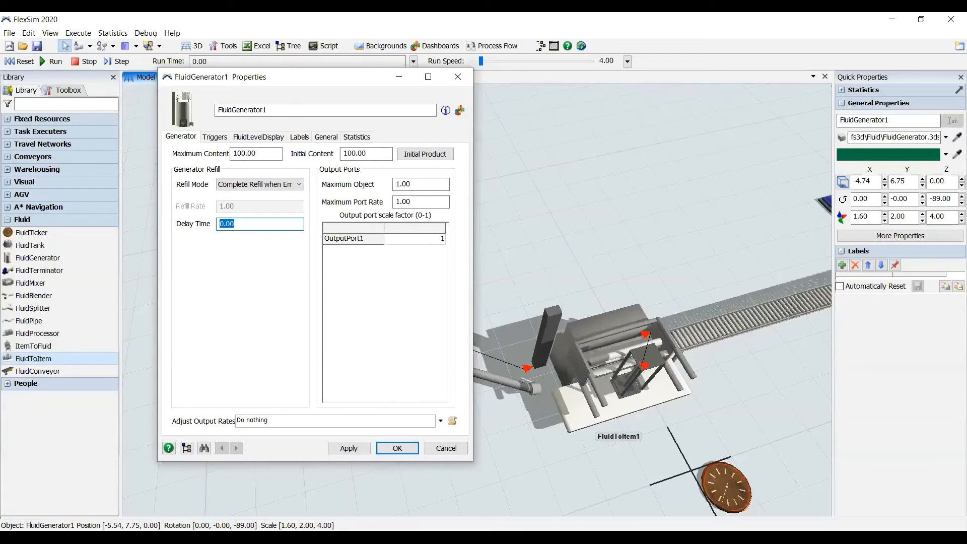
type("120")
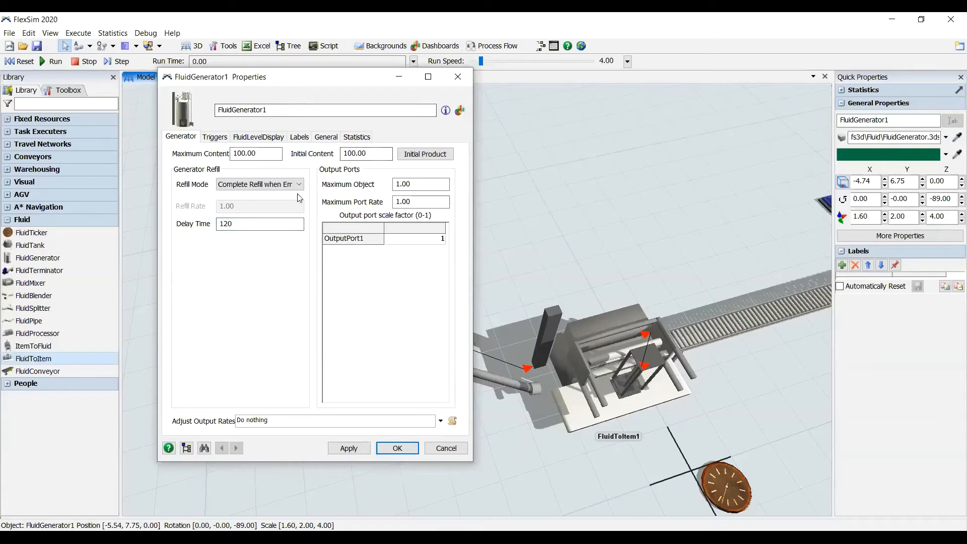
Switch the FluidGenerator's level indicator to Cylindrical, then review and accept the FluidPipe's layout settings
left_click(215, 137)
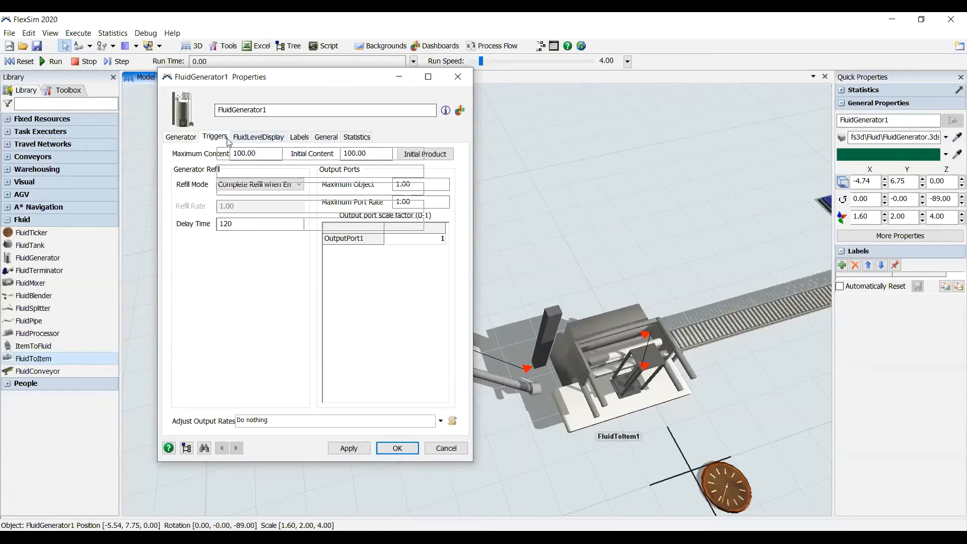
left_click(264, 138)
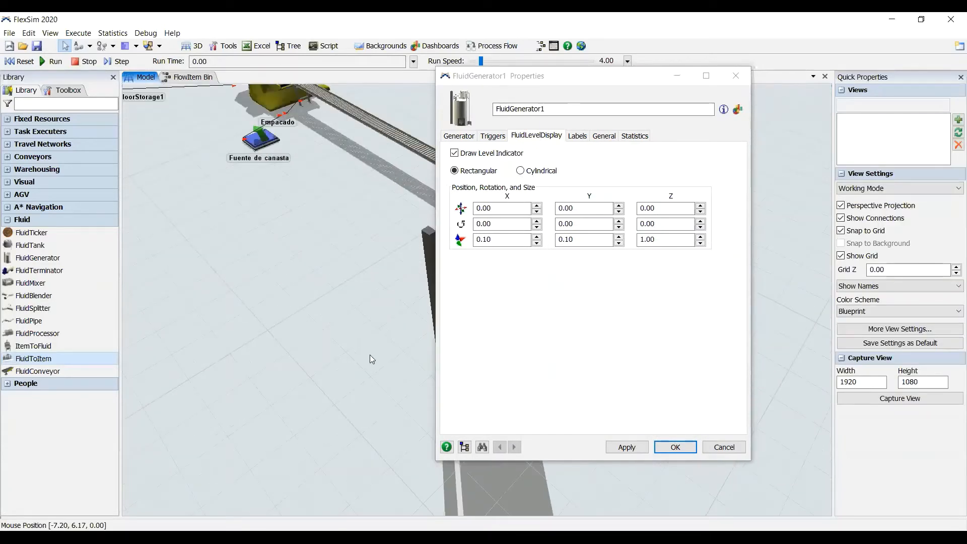
left_click(520, 171)
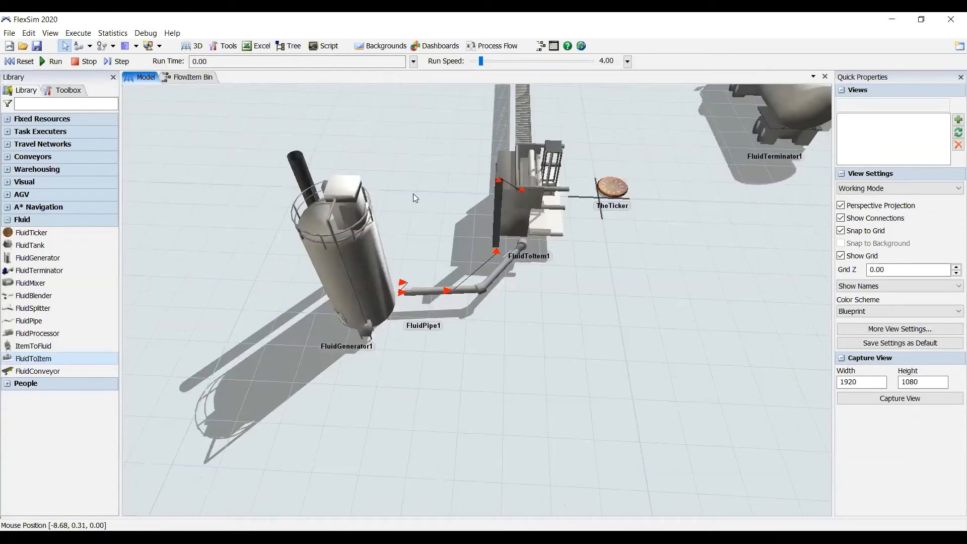
double_click(428, 291)
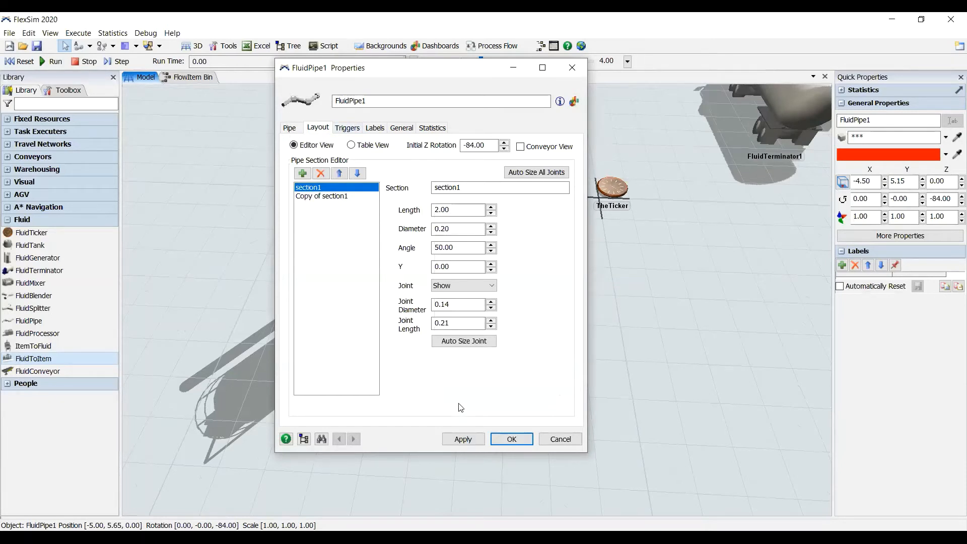
left_click(513, 439)
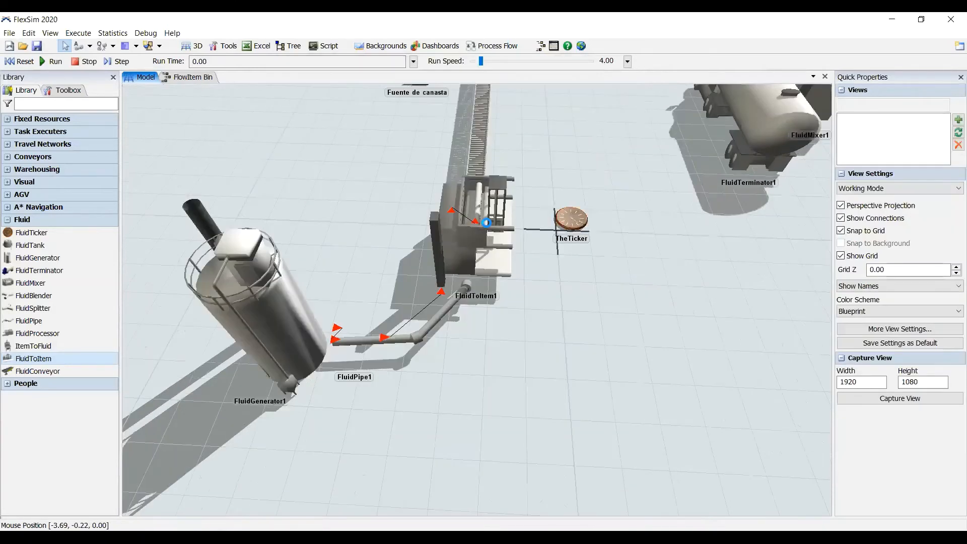
Set the FluidToItem's FlowItem to Cylinder and its Fluid per Discrete value to 4
right_click_drag(457, 192, 409, 28)
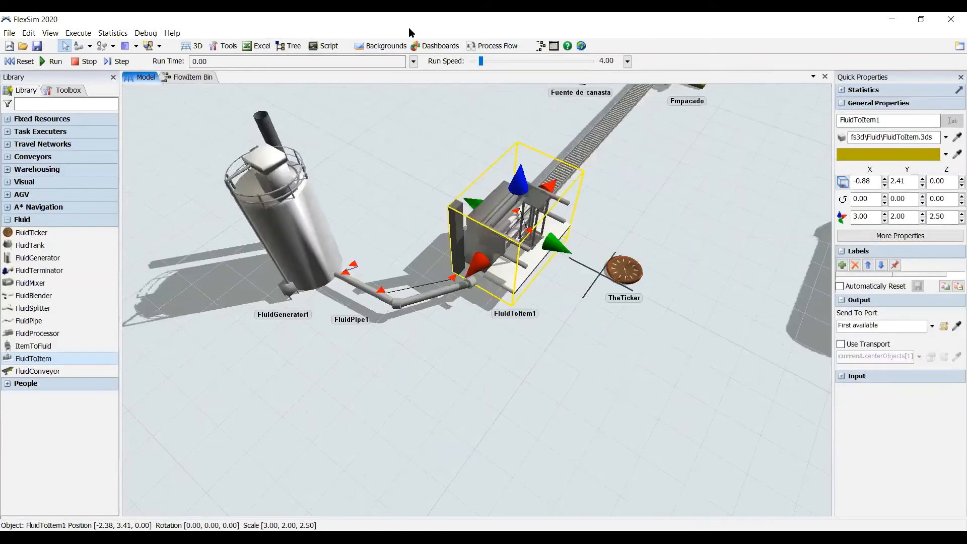
left_click_drag(387, 77, 319, 102)
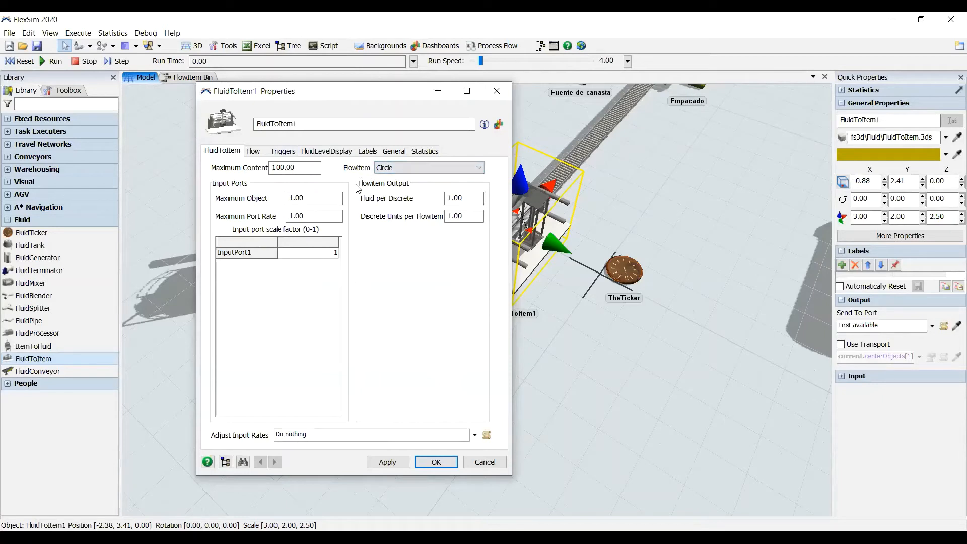
left_click(387, 169)
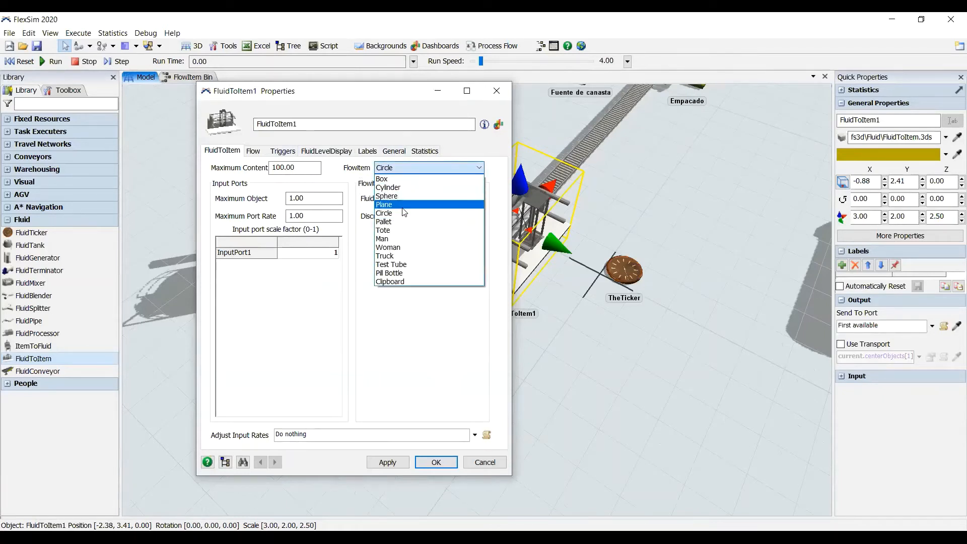
left_click(407, 187)
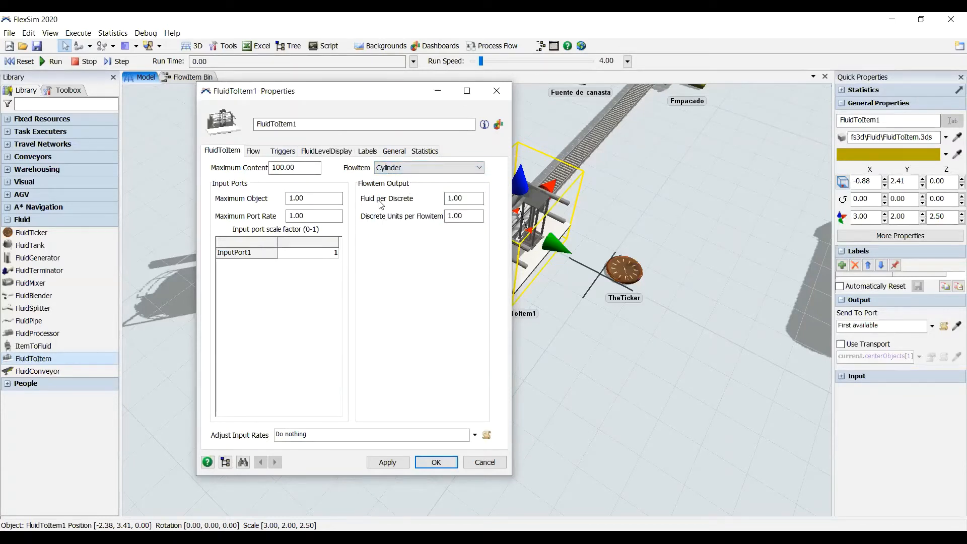
left_click(471, 216)
left_click(454, 199)
double_click(454, 198)
type("4")
Review the FluidToItem's triggers, level display, labels and general settings, and accept its properties
left_click(281, 152)
left_click(326, 151)
left_click(367, 151)
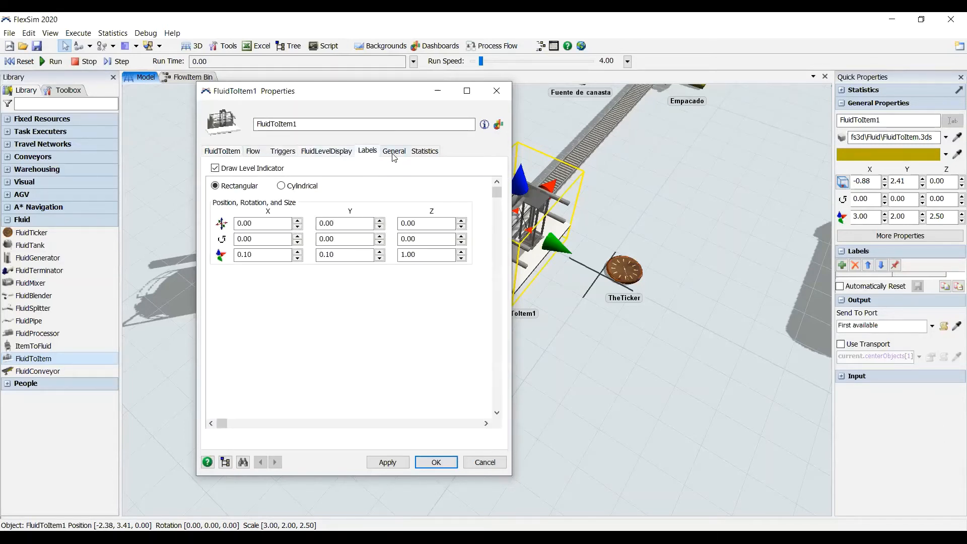
left_click(394, 152)
left_click(444, 460)
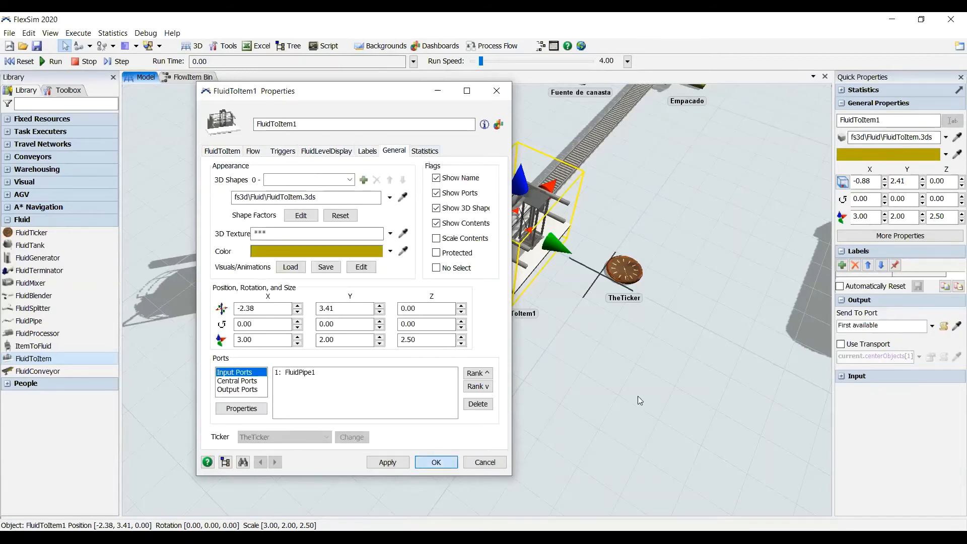
Reset and run the model at varying run speeds to check the flow from the generator to packing and floor storage
scroll(446, 395, "down", 3)
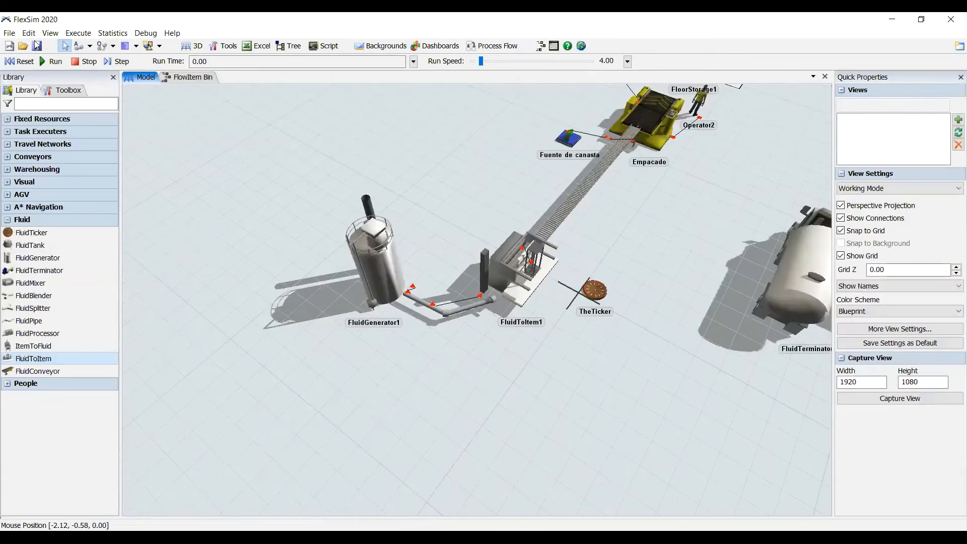
left_click(21, 61)
left_click(54, 61)
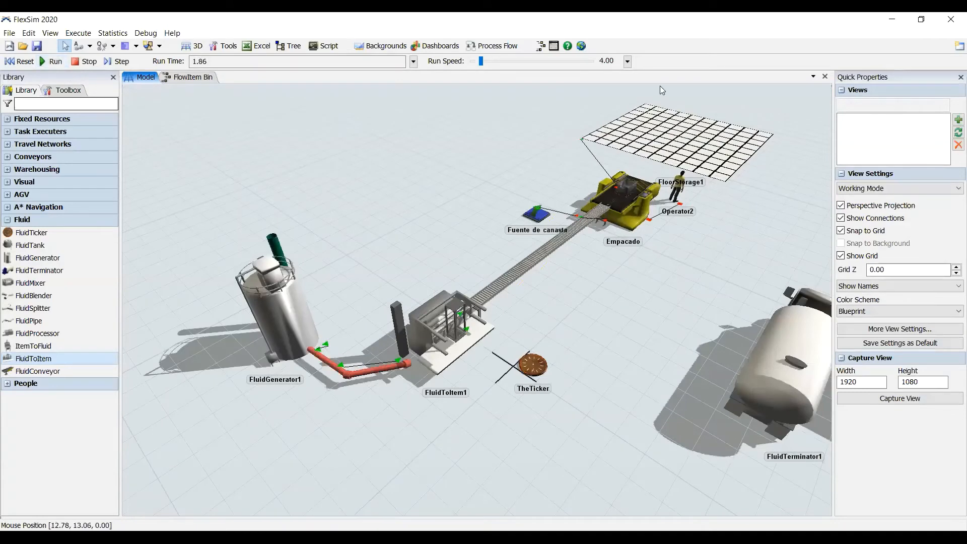
left_click(527, 59)
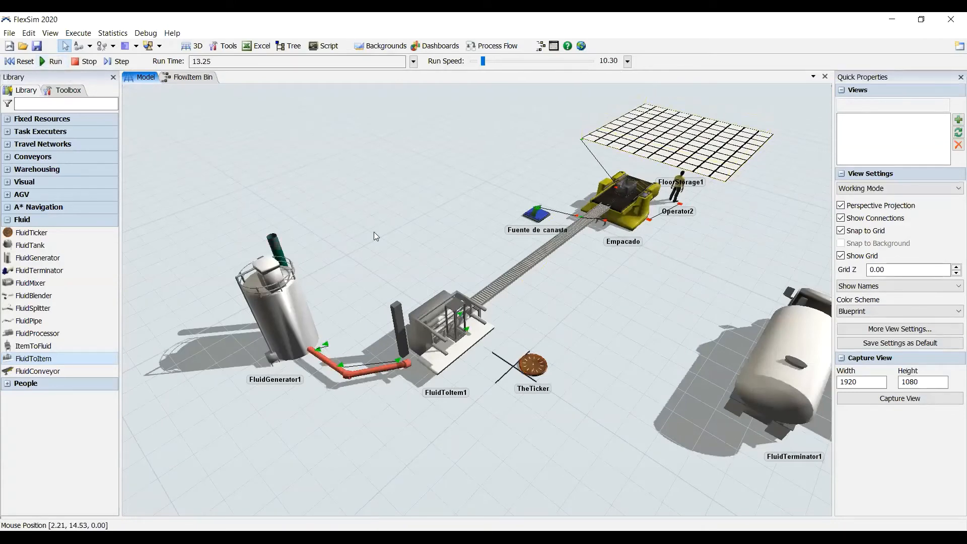
right_click_drag(387, 213, 443, 255)
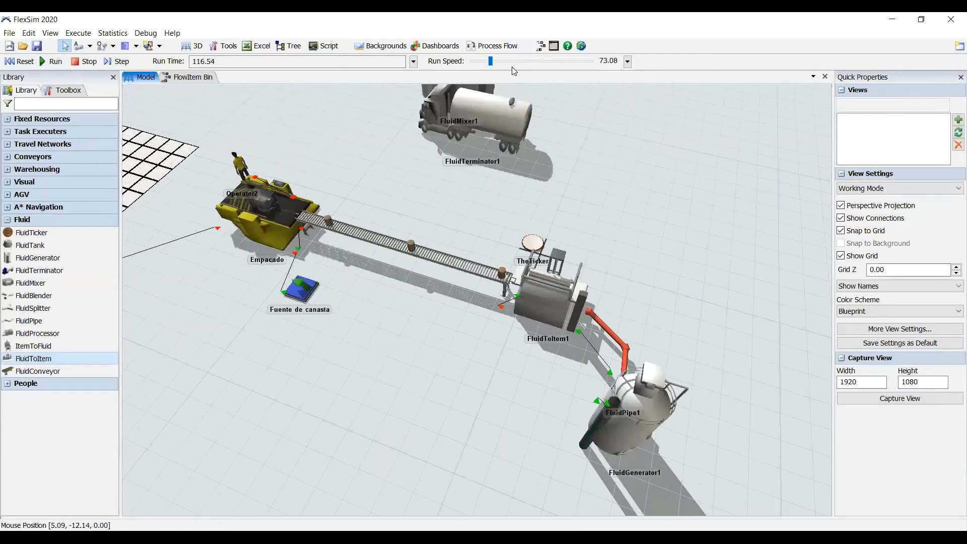
scroll(511, 67, "down", 4)
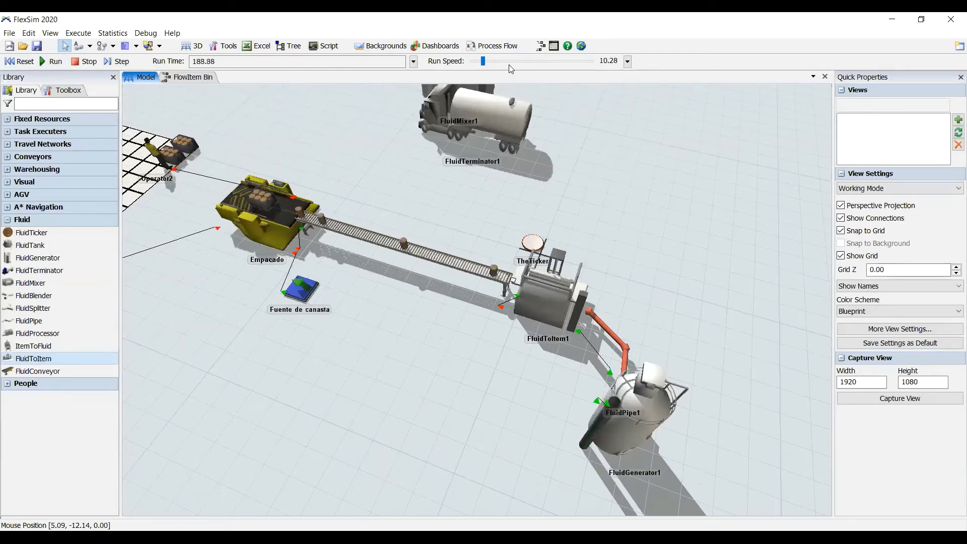
scroll(509, 64, "down", 2)
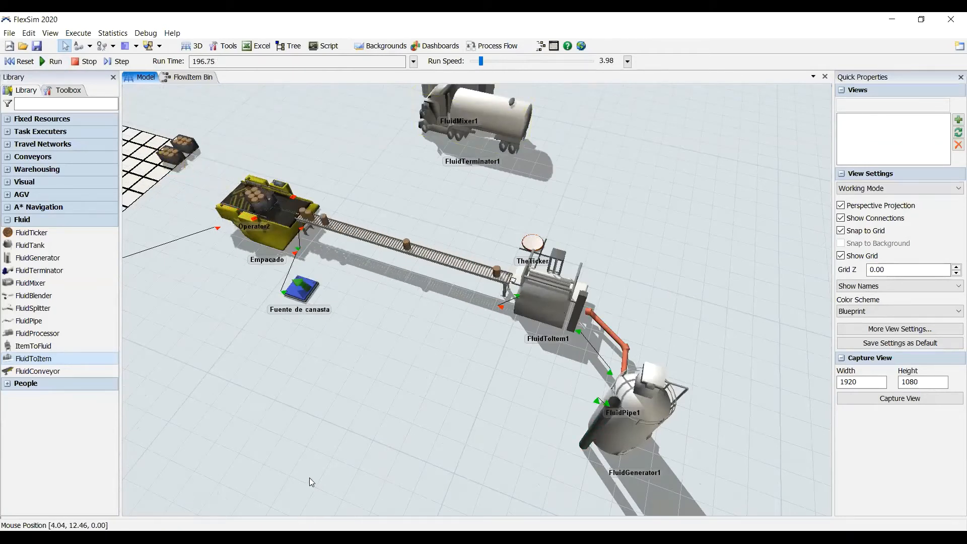
left_click_drag(333, 473, 378, 478)
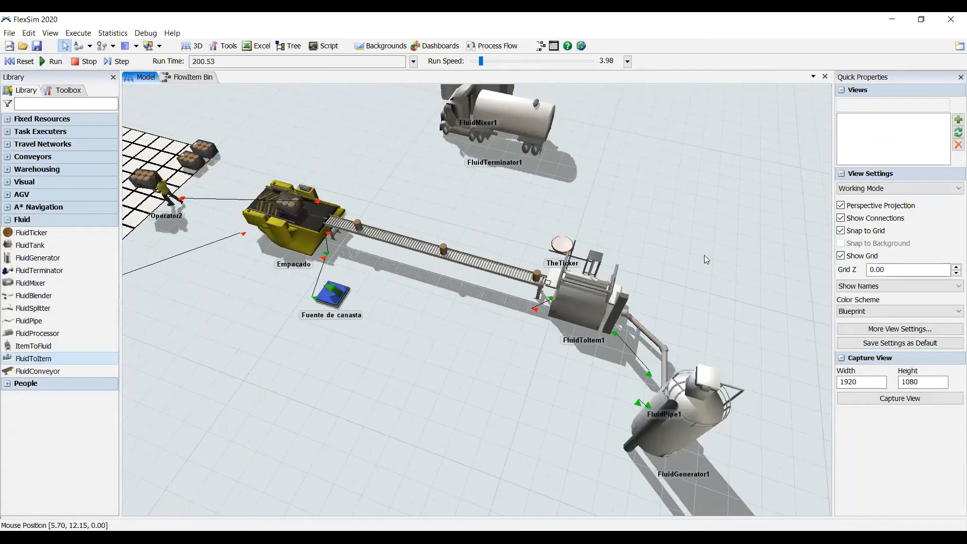
right_click_drag(704, 255, 698, 298)
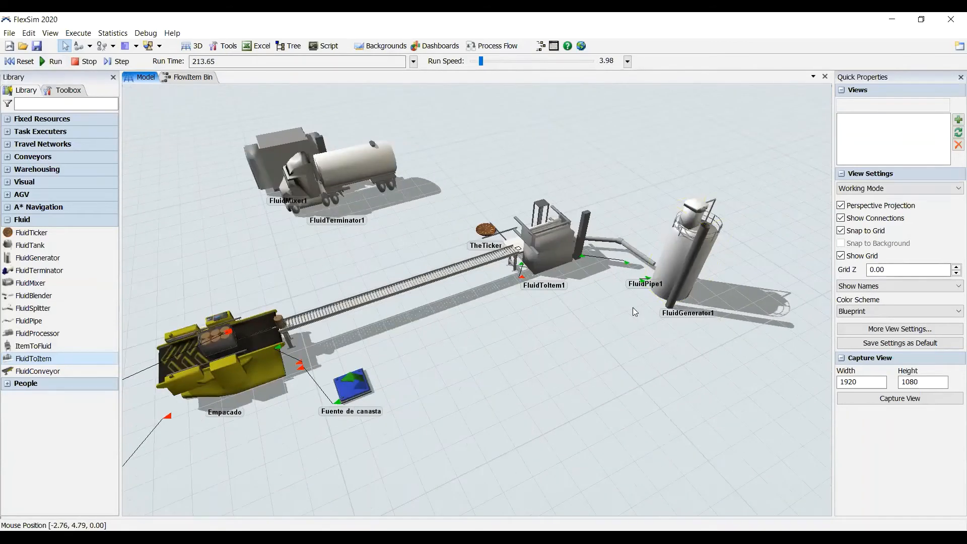
Change the FluidGenerator's color to red while the model runs
scroll(595, 344, "up", 3)
scroll(589, 352, "up", 3)
right_click_drag(410, 352, 574, 304)
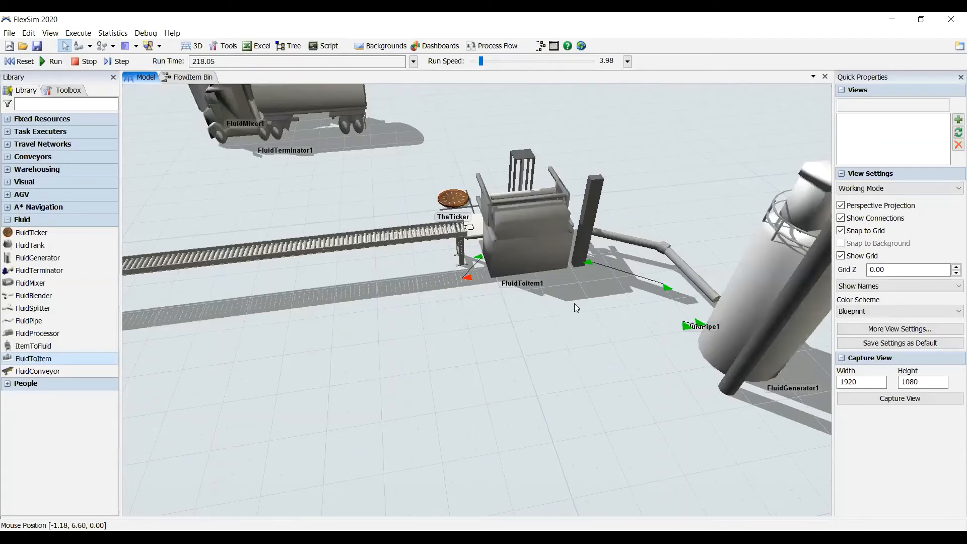
left_click_drag(680, 307, 544, 314)
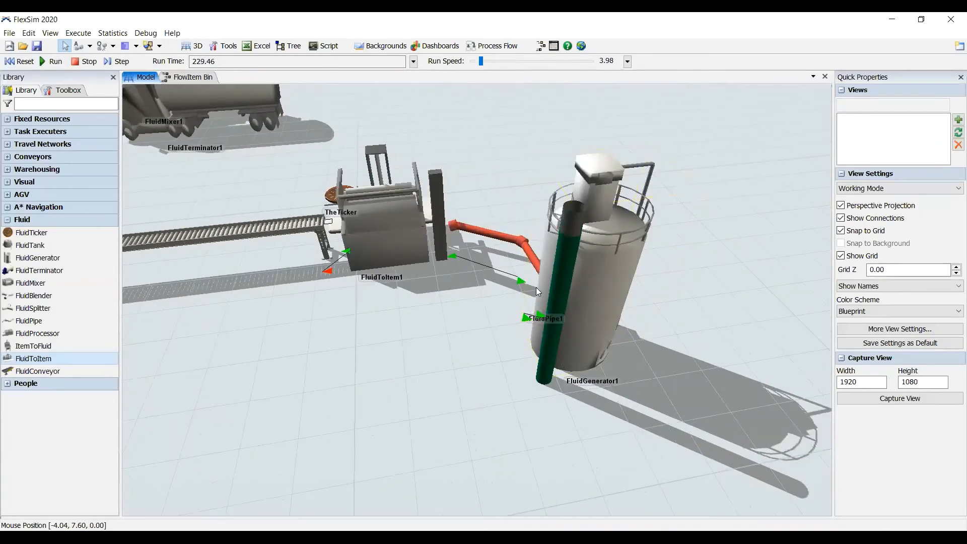
scroll(537, 290, "up", 2)
scroll(553, 255, "down", 3)
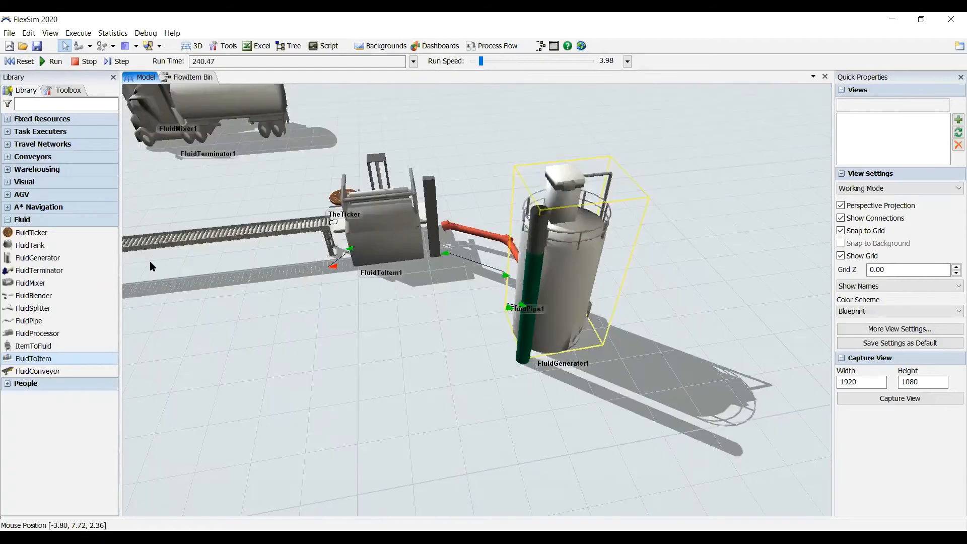
left_click(549, 226)
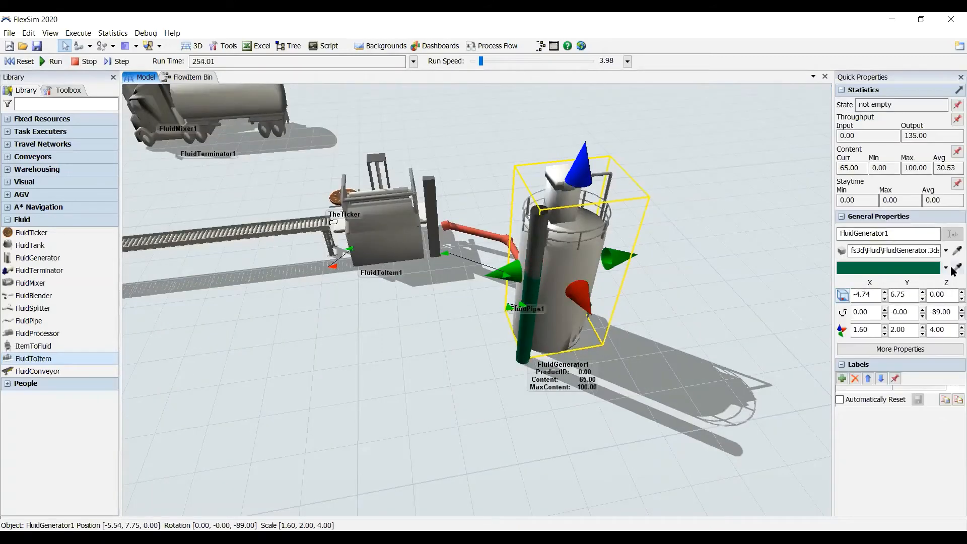
left_click(946, 268)
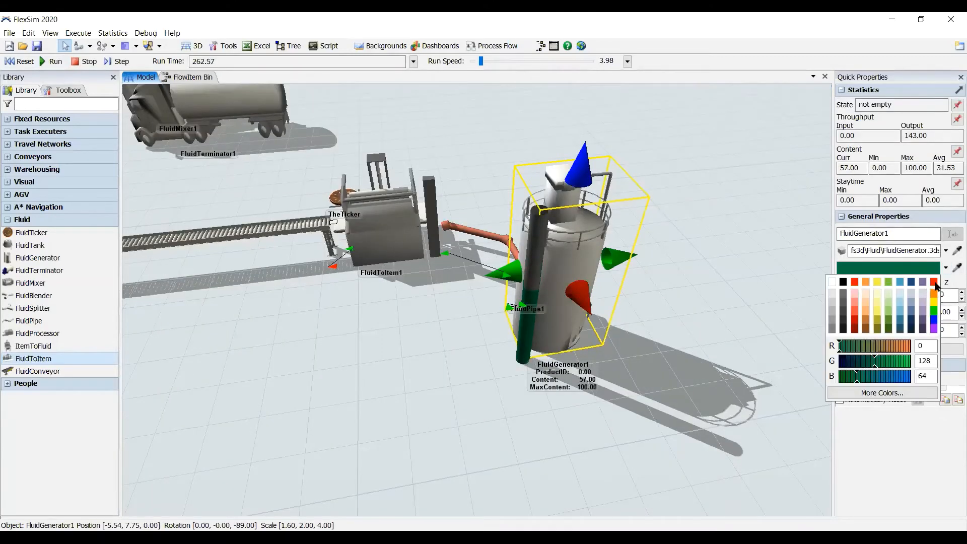
left_click(935, 283)
left_click(380, 345)
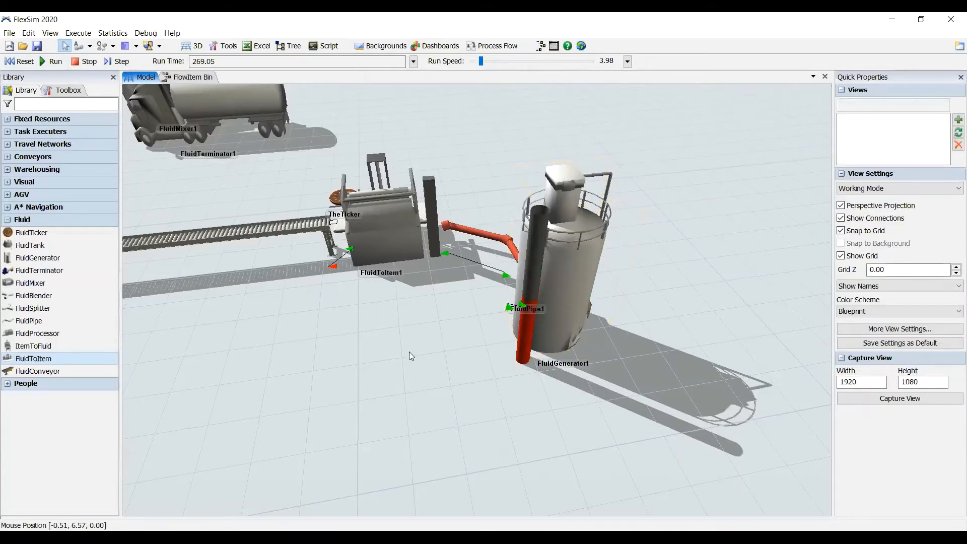
Run the model on to about time 403 and slow the run speed to 0.0056
right_click_drag(409, 352, 542, 135)
right_click_drag(501, 79, 494, 66)
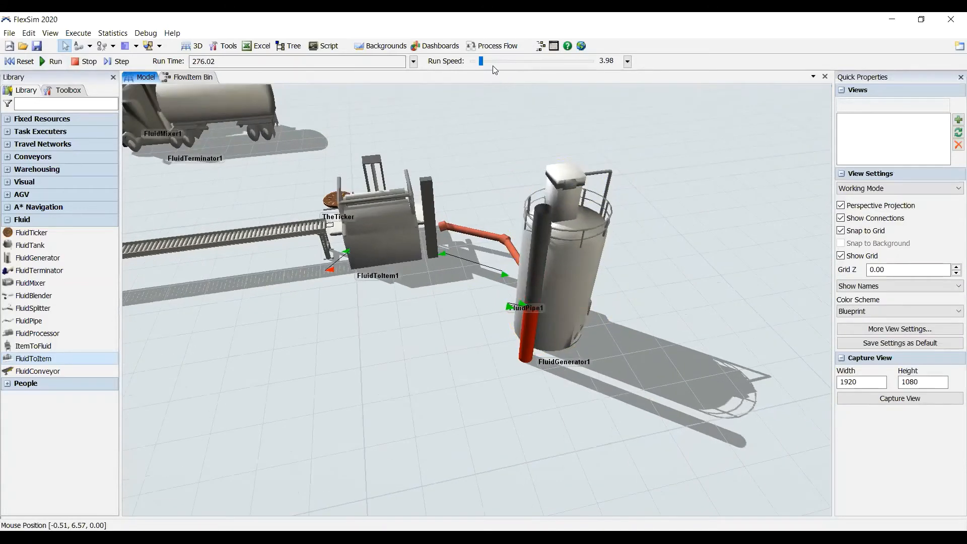
scroll(493, 65, "down", 3)
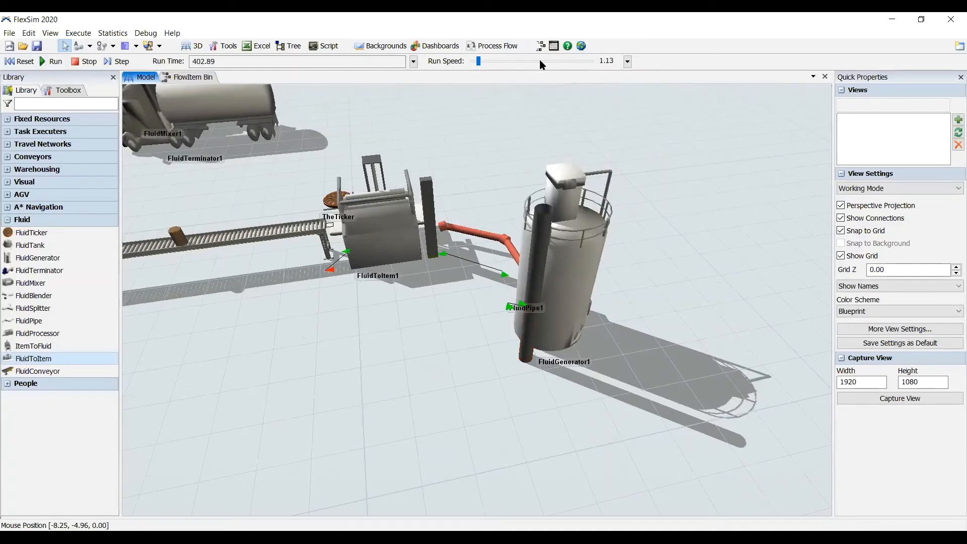
scroll(540, 61, "down", 3)
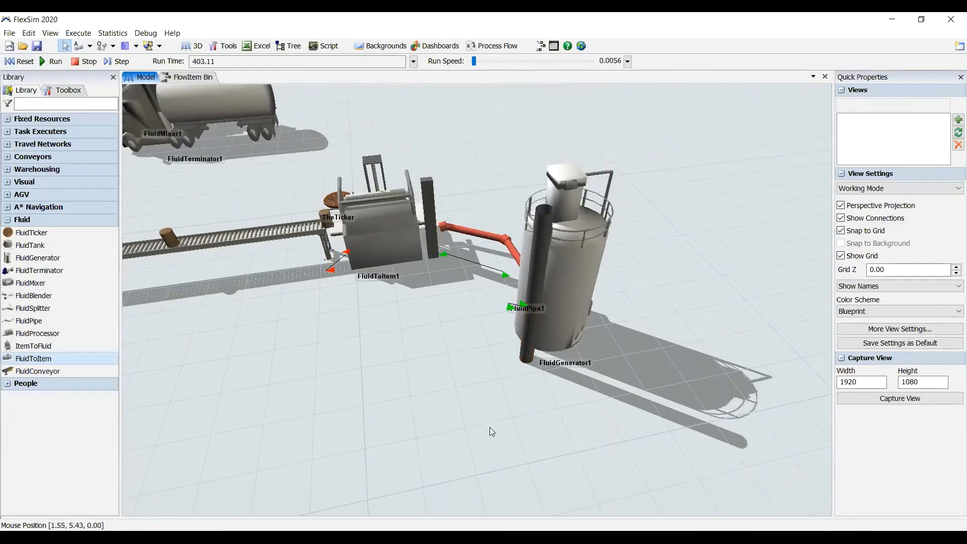
Examine the cylinders leaving the FluidToItem, the conveyor, the packing at the combiner and the totes in floor storage
scroll(498, 418, "up", 5)
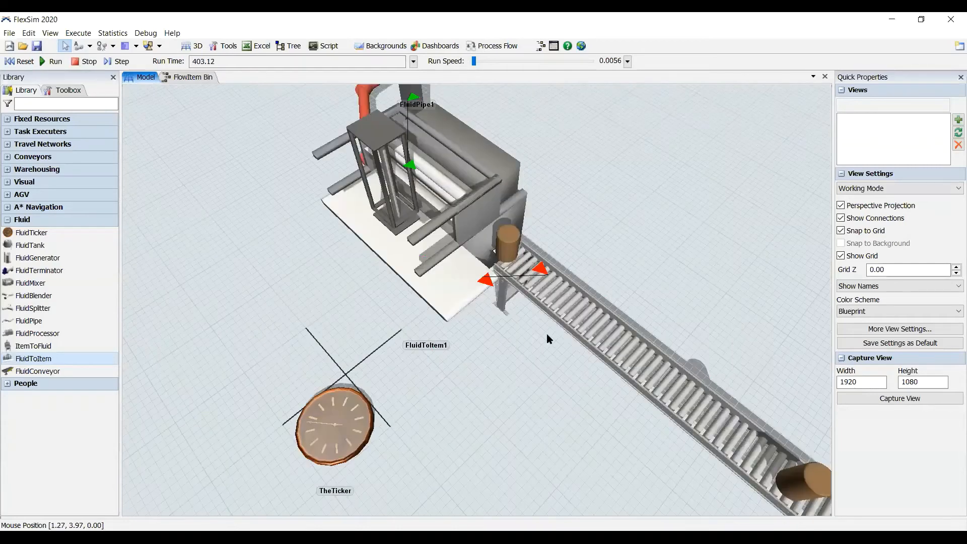
right_click_drag(547, 334, 421, 221)
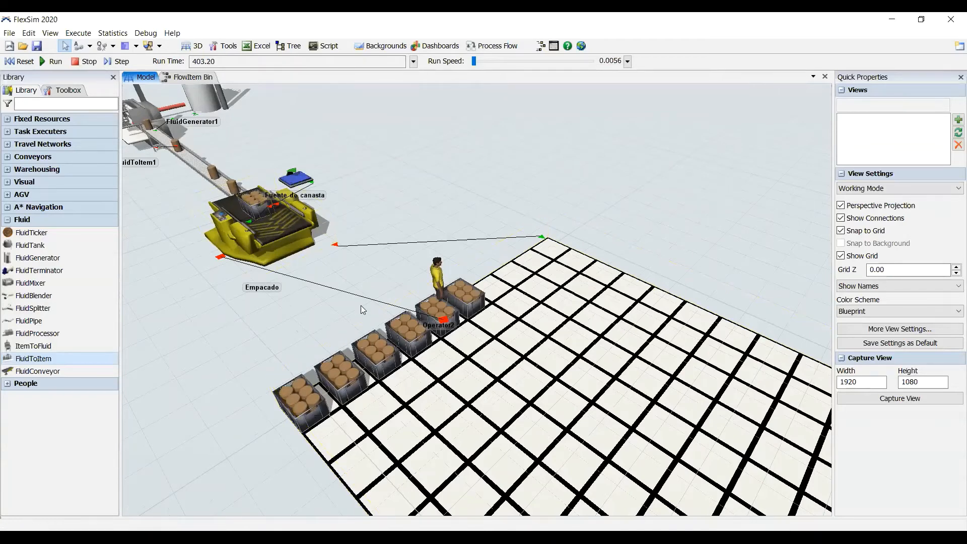
left_click_drag(308, 221, 427, 231)
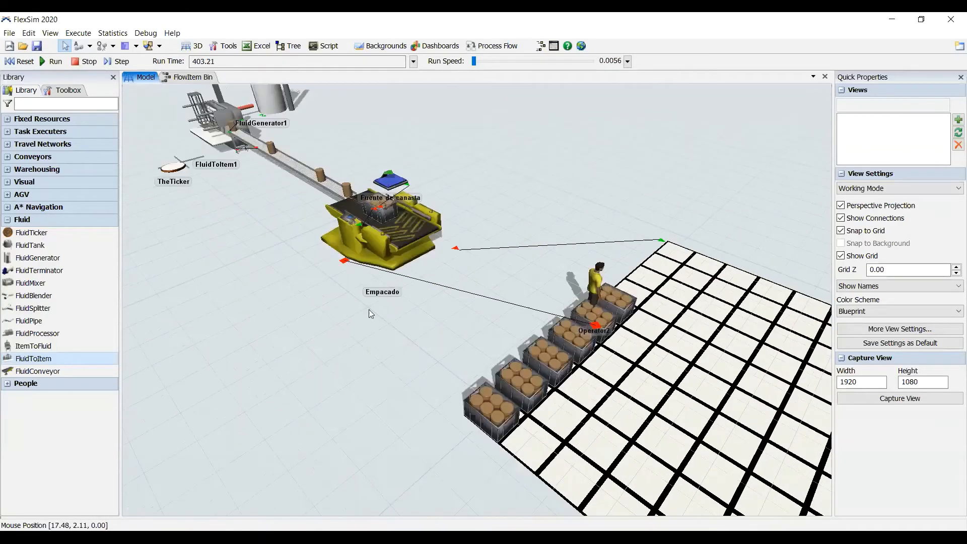
right_click_drag(301, 304, 340, 398)
scroll(327, 397, "up", 3)
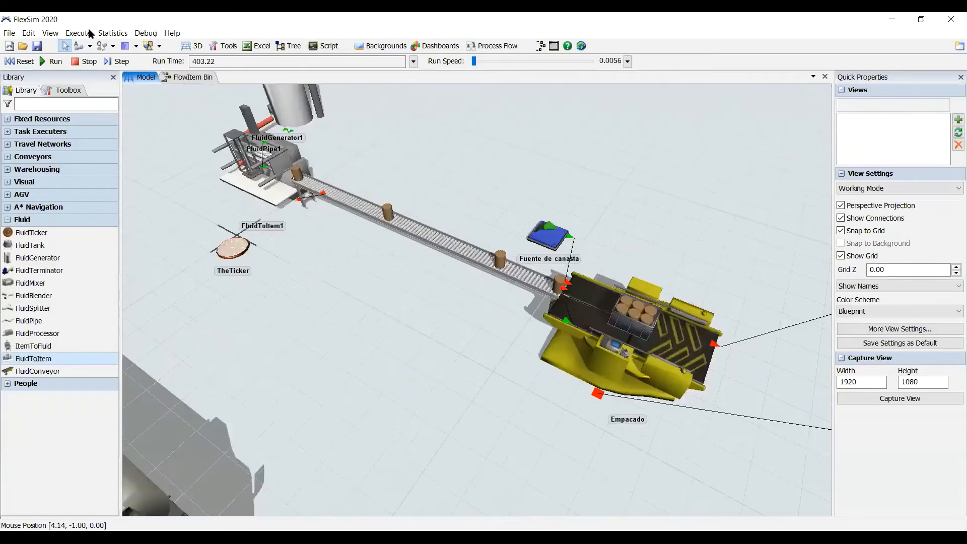
left_click_drag(310, 253, 354, 338)
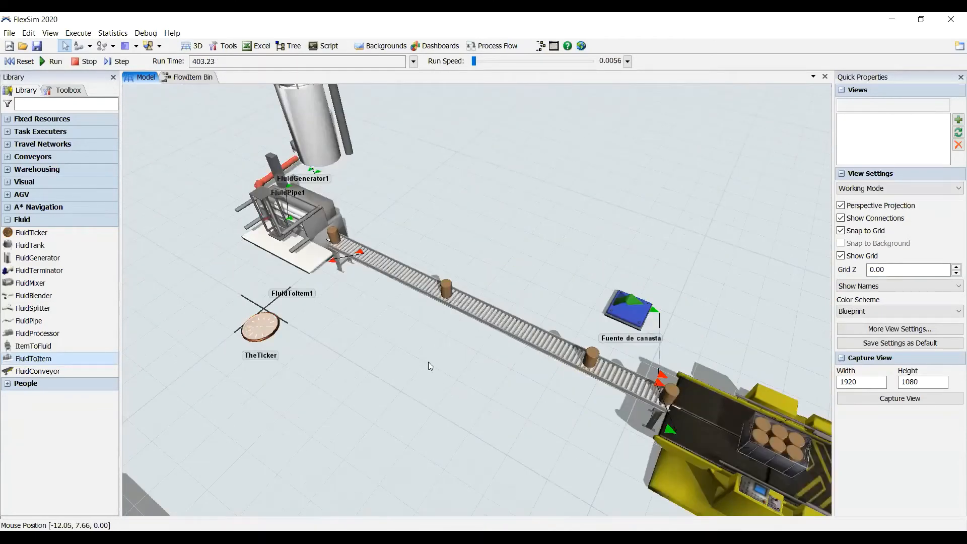
right_click_drag(446, 328, 384, 350)
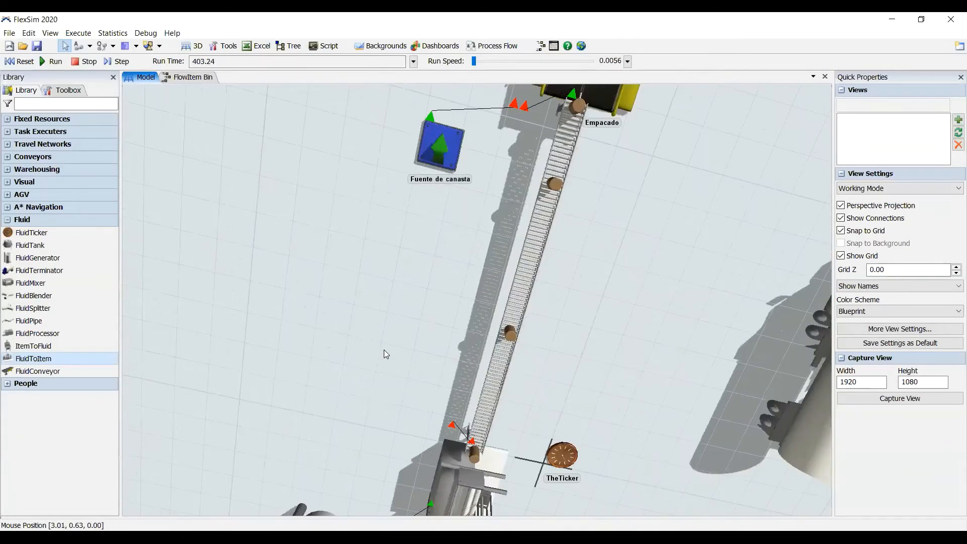
right_click_drag(671, 313, 428, 385)
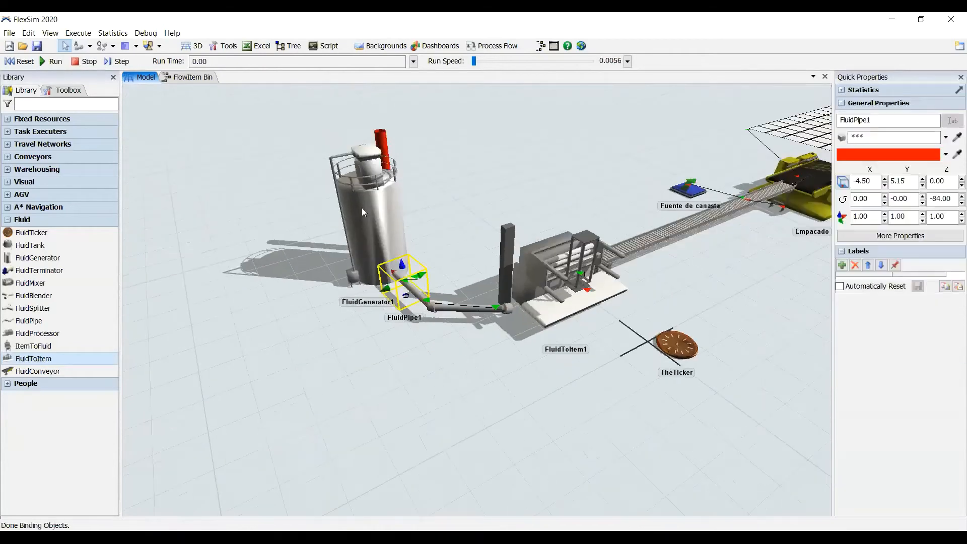
Open the FluidPipe's properties to review its maximum content, flow mode and flow rate settings
double_click(361, 207)
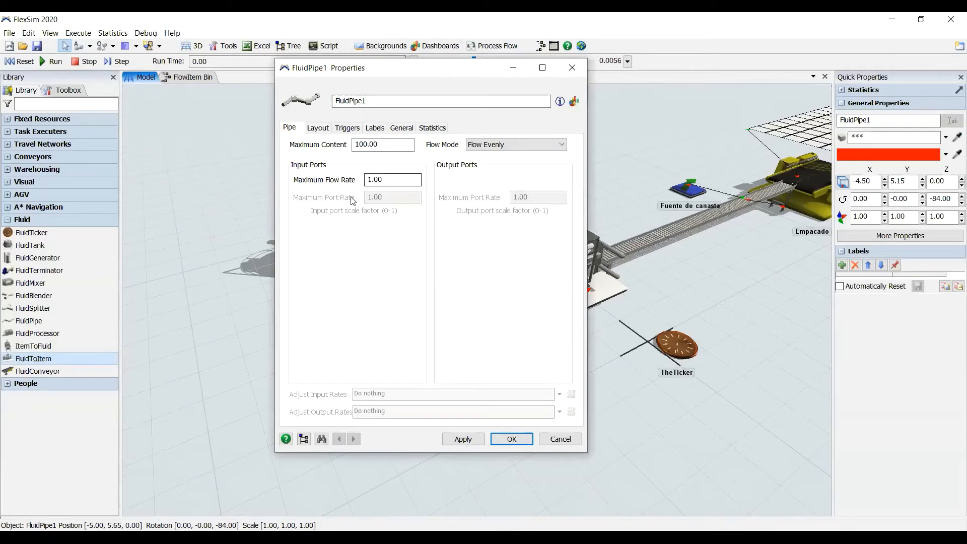
key("Tab")
key("ctrl+Tab")
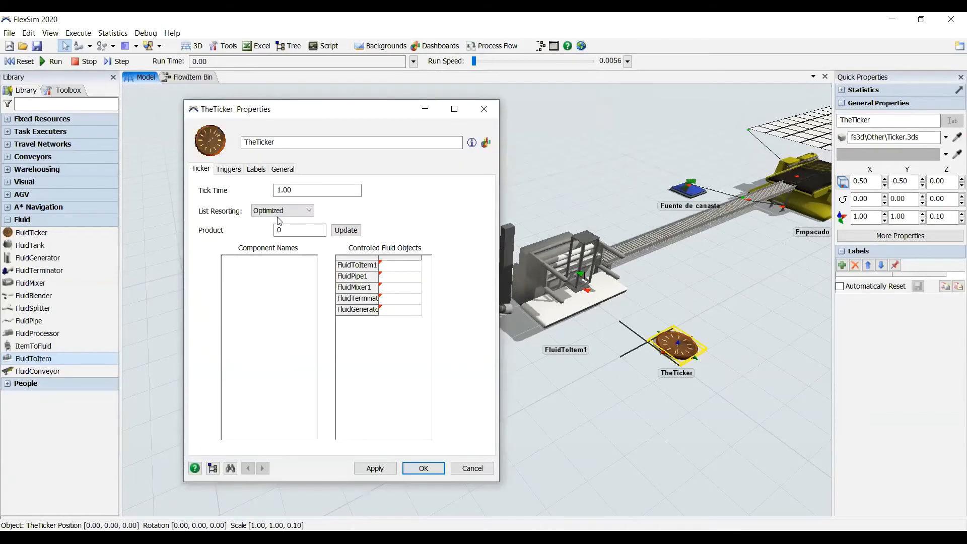
Set TheTicker's List Resorting to Frequent and accept its properties
left_click(282, 210)
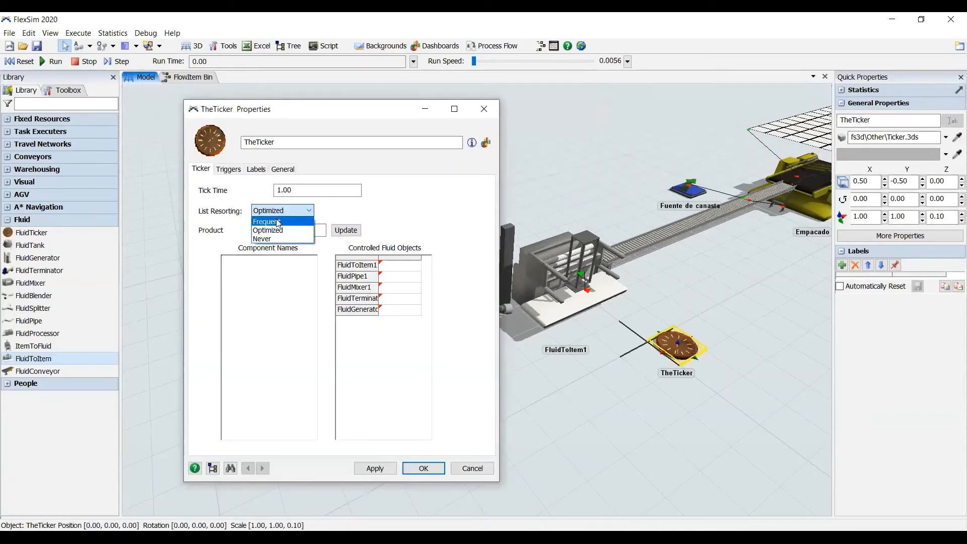
left_click(272, 222)
left_click(285, 208)
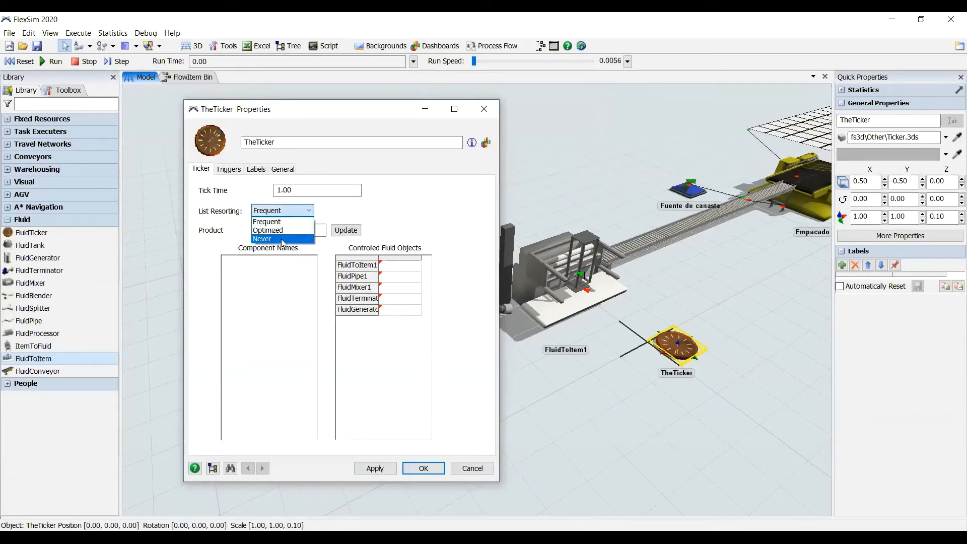
left_click(353, 204)
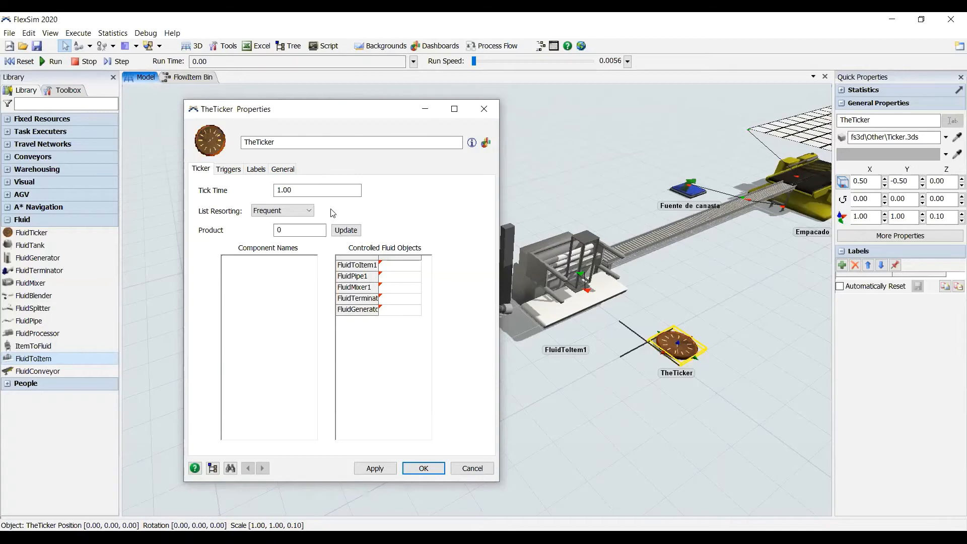
left_click(295, 214)
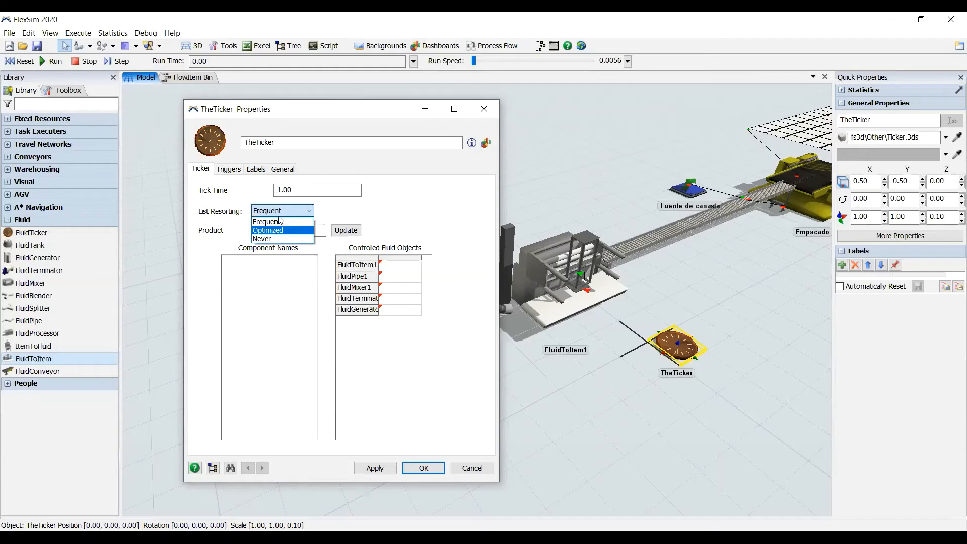
left_click(289, 269)
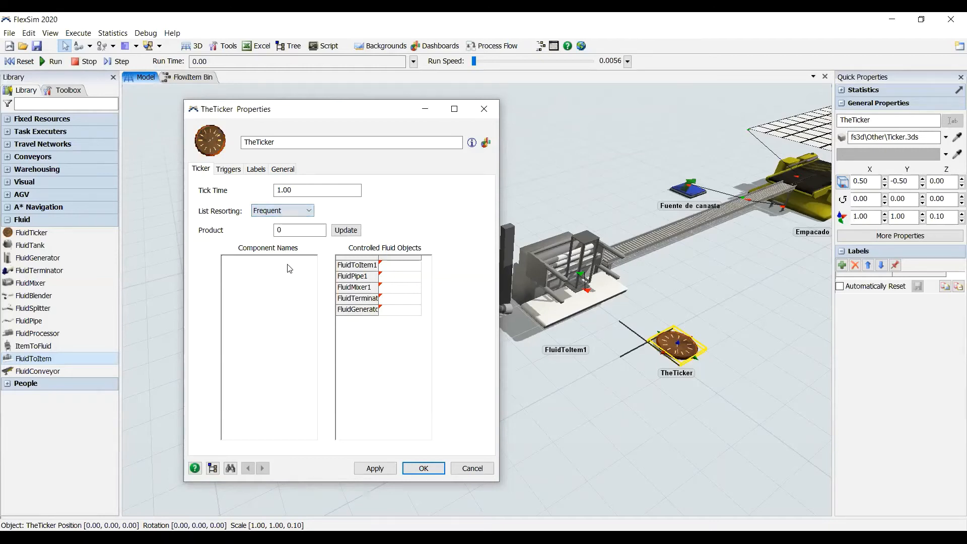
left_click(425, 469)
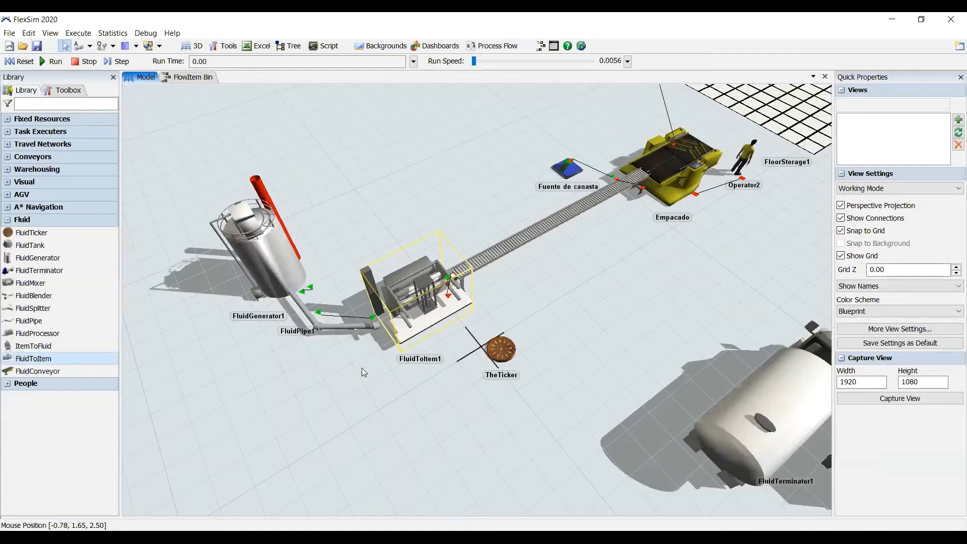
left_click(362, 369)
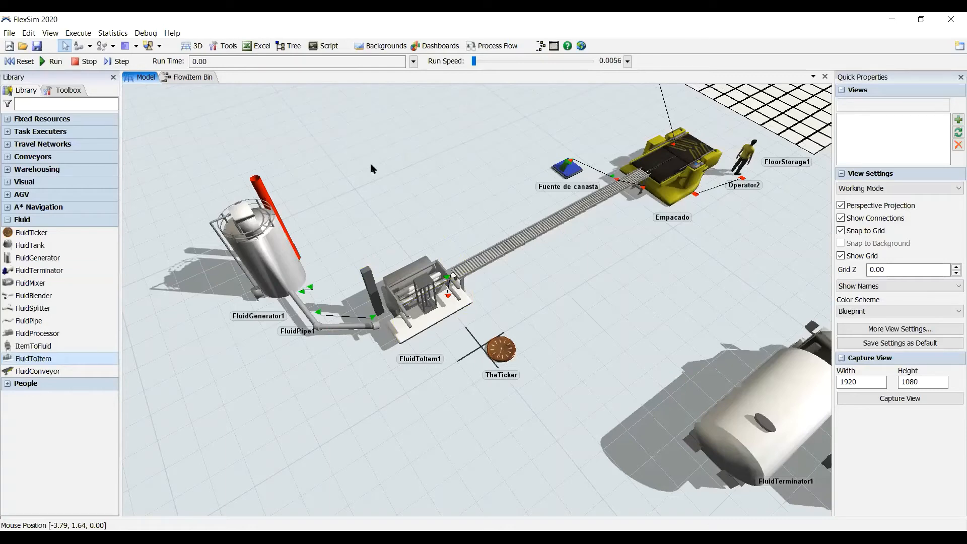
Open FluidPipe1's properties and review its content and flow settings and its triggers
right_click_drag(371, 164, 371, 165)
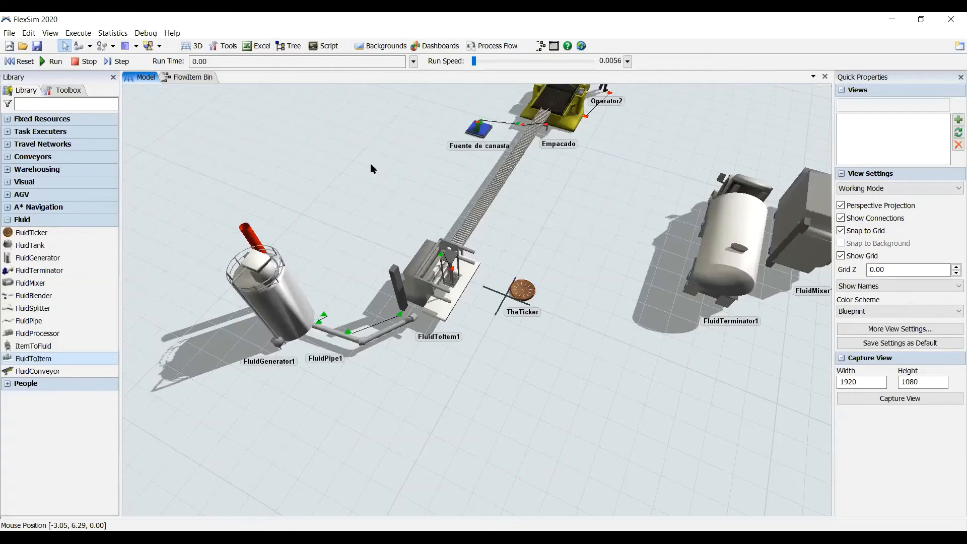
double_click(360, 341)
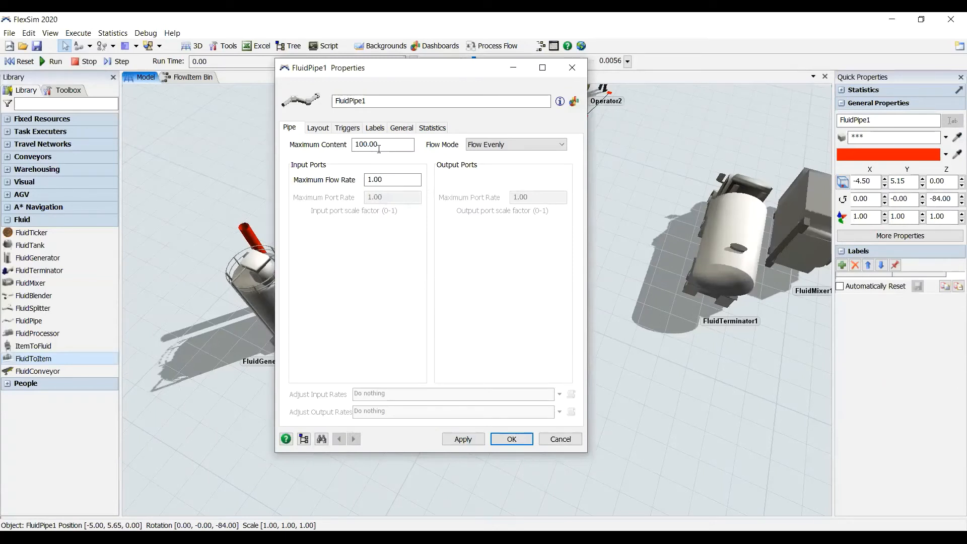
left_click(348, 128)
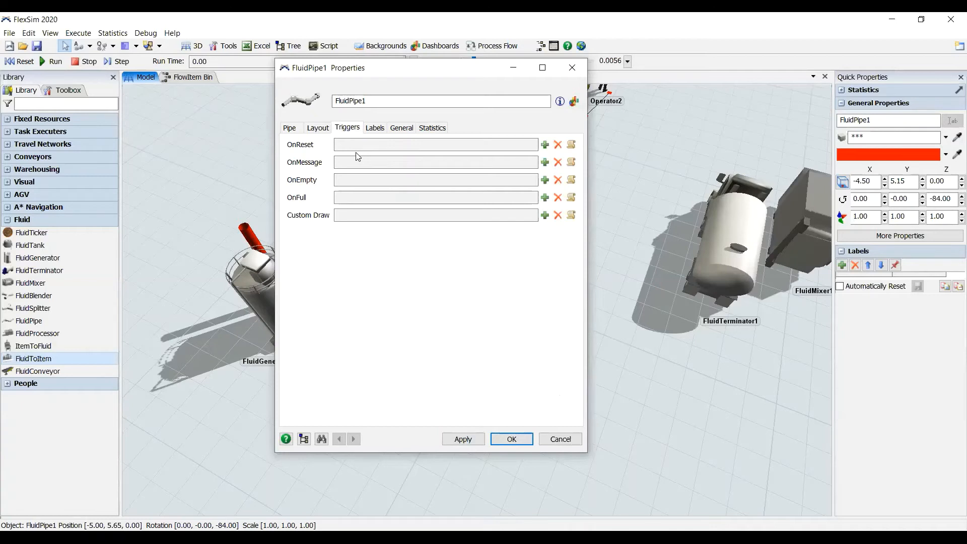
left_click(286, 130)
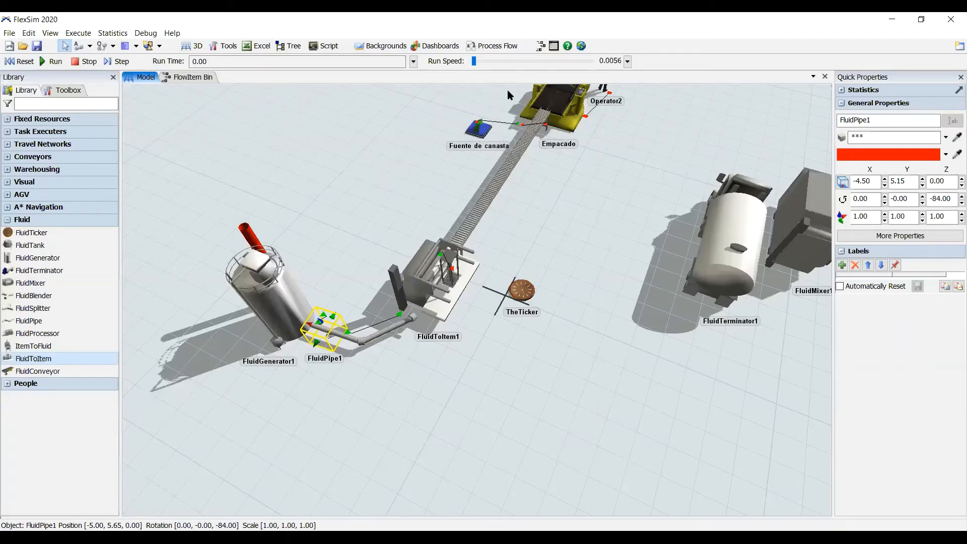
Review the triggers and statistics in FluidToItem1's properties, and close them
left_click(412, 151)
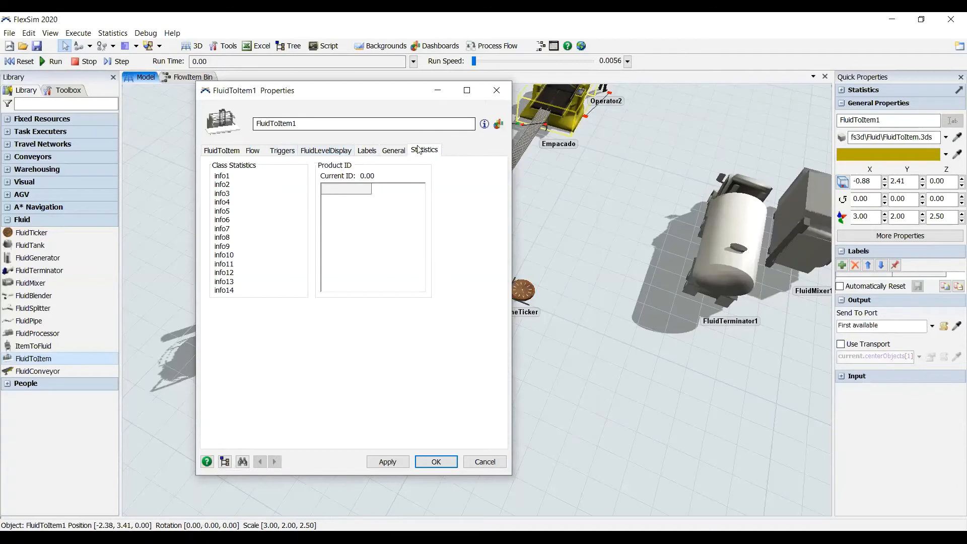
left_click(281, 151)
left_click(425, 150)
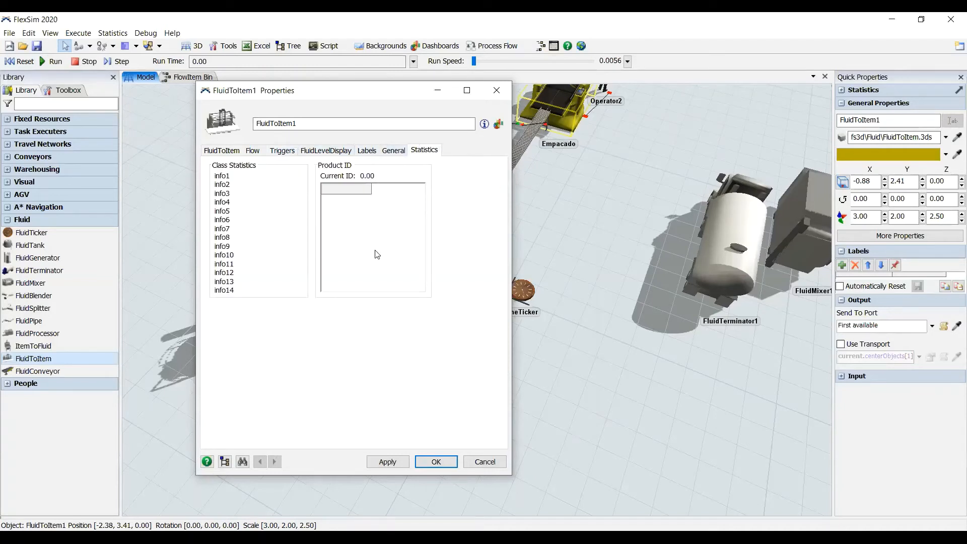
left_click(436, 462)
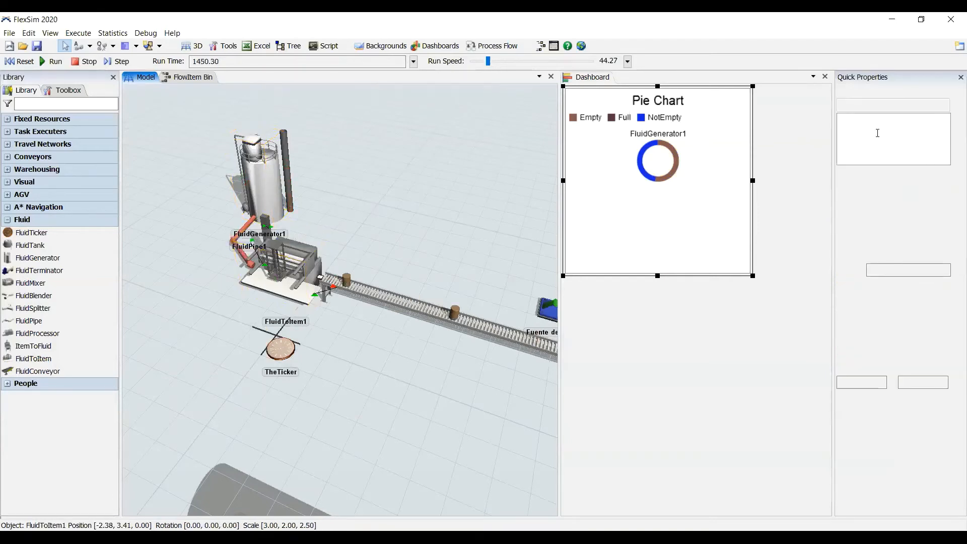
Examine the running model and FluidGenerator1's state pie chart until about time 2900, and reset the model
right_click_drag(333, 230, 364, 203)
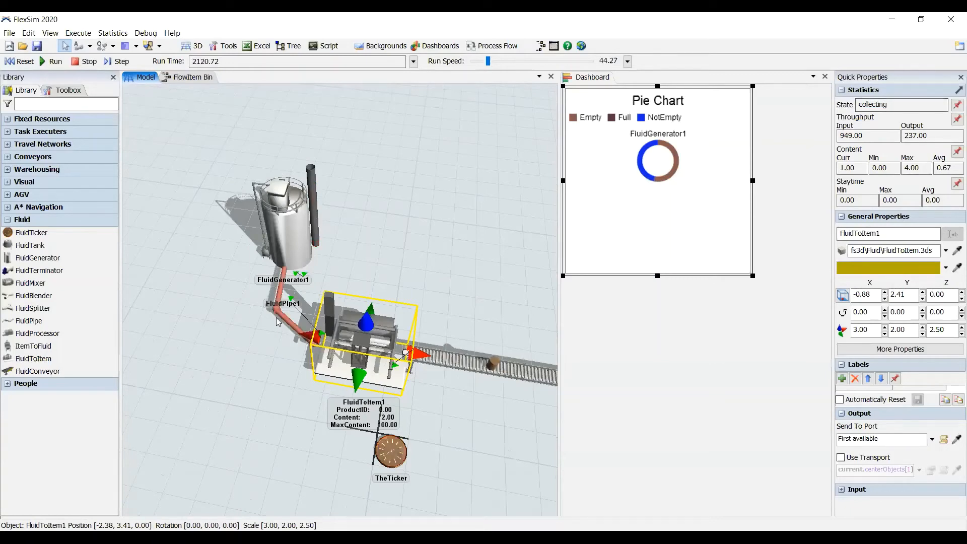
left_click(450, 104)
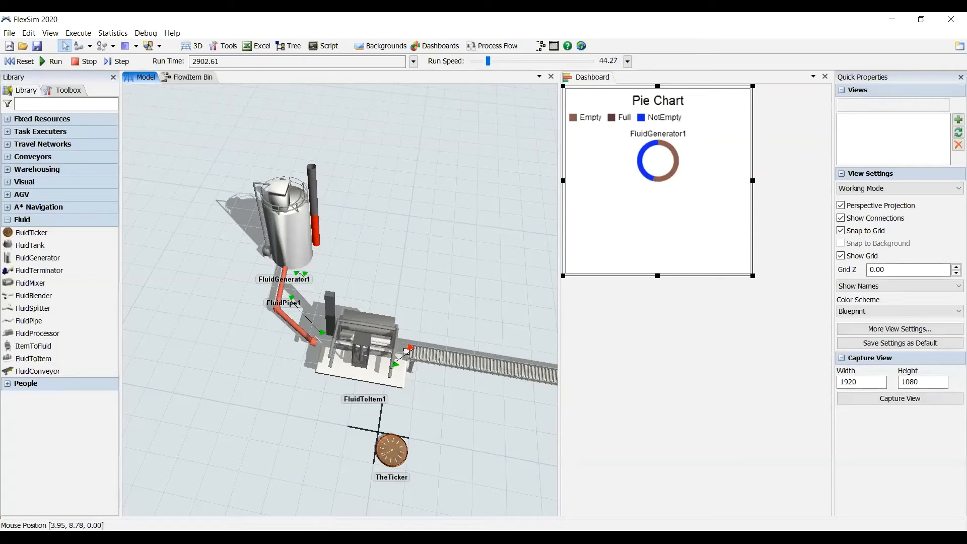
left_click(17, 61)
Open FluidGenerator1's refill properties and place an ItemToFluid object in the model beside the generator
left_click(305, 223)
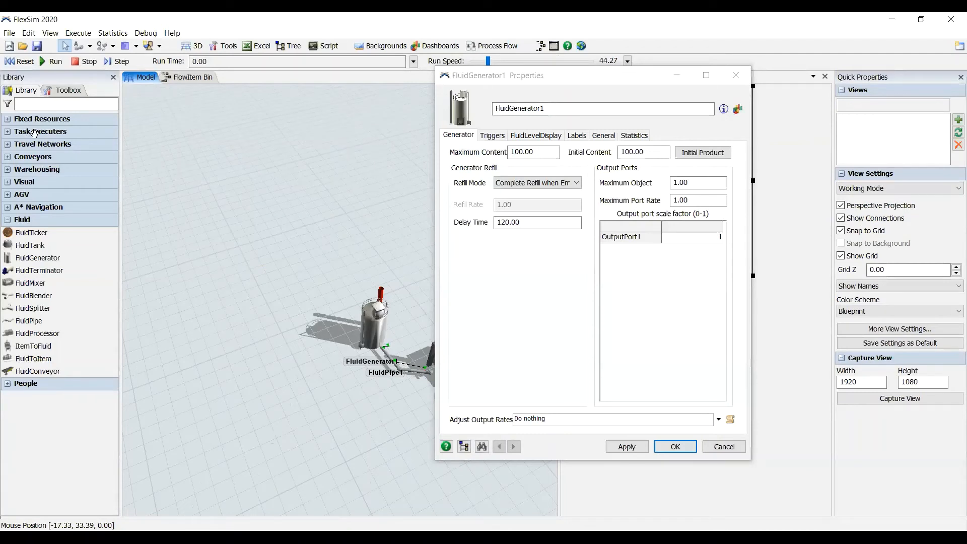
left_click(47, 465)
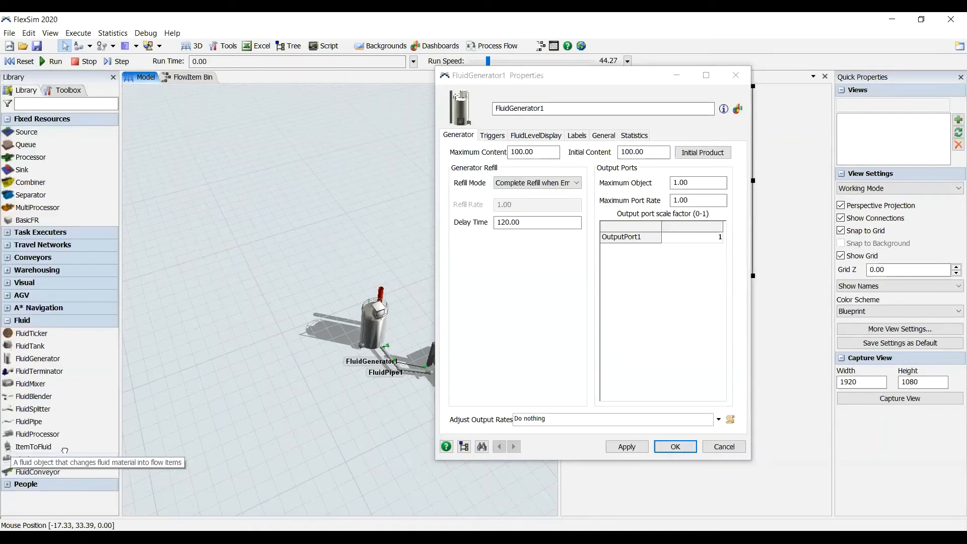
left_click_drag(65, 450, 239, 400)
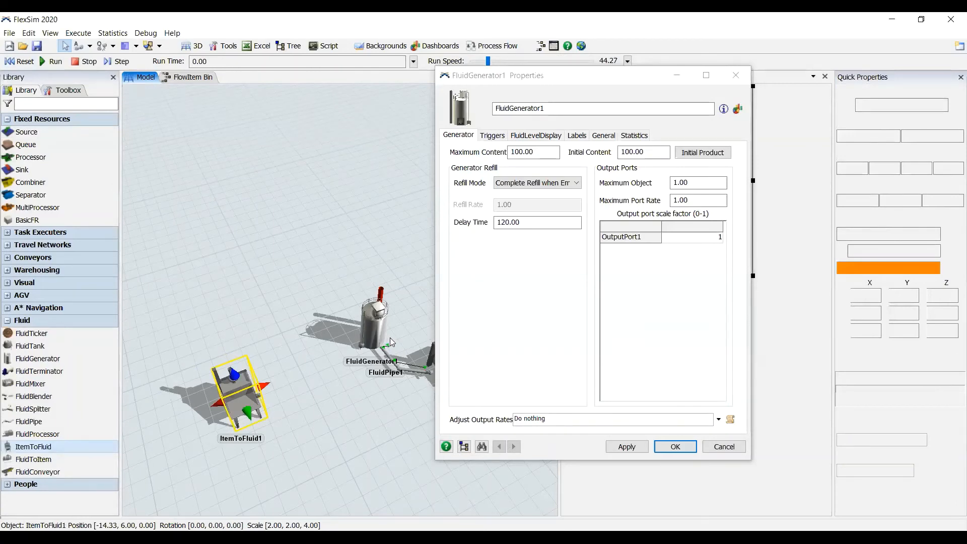
right_click_drag(347, 350, 364, 327)
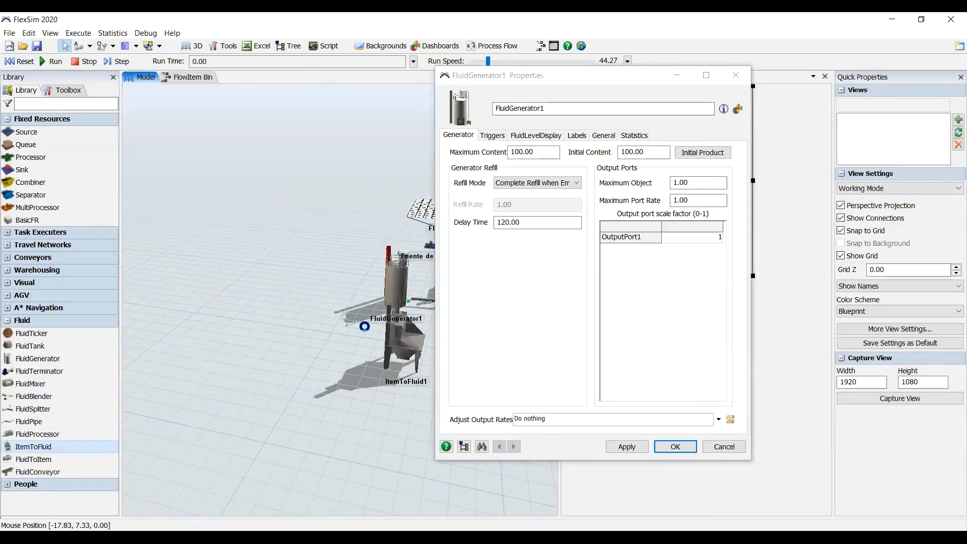
left_click_drag(364, 326, 341, 313)
scroll(341, 313, "up", 4)
double_click(341, 313)
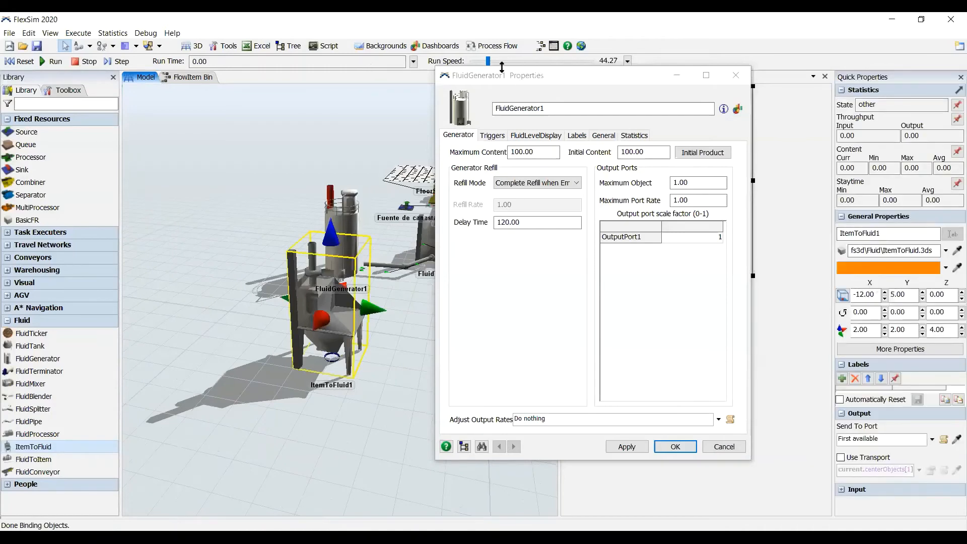
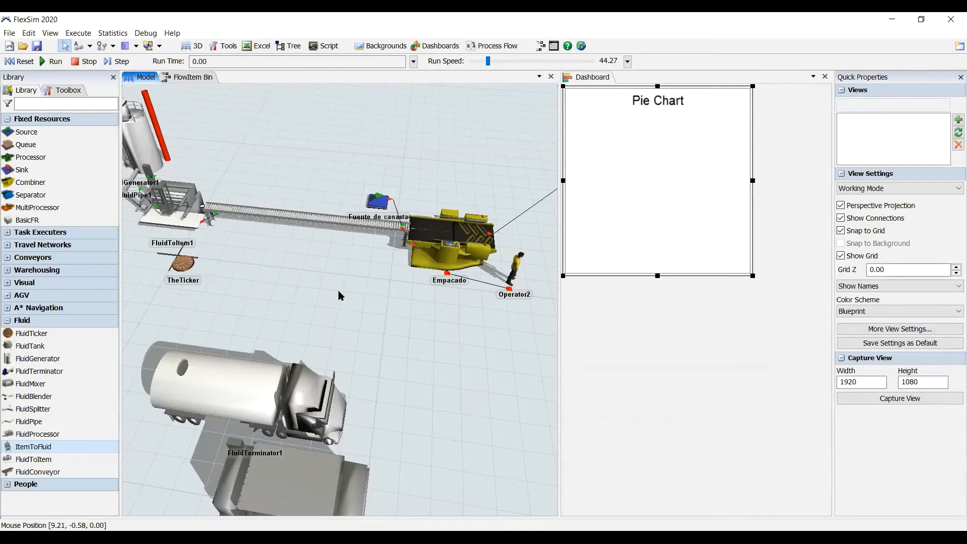
Remove the unconnected FluidTerminator1 and FluidMixer1 from the model
left_click_drag(338, 289, 429, 229)
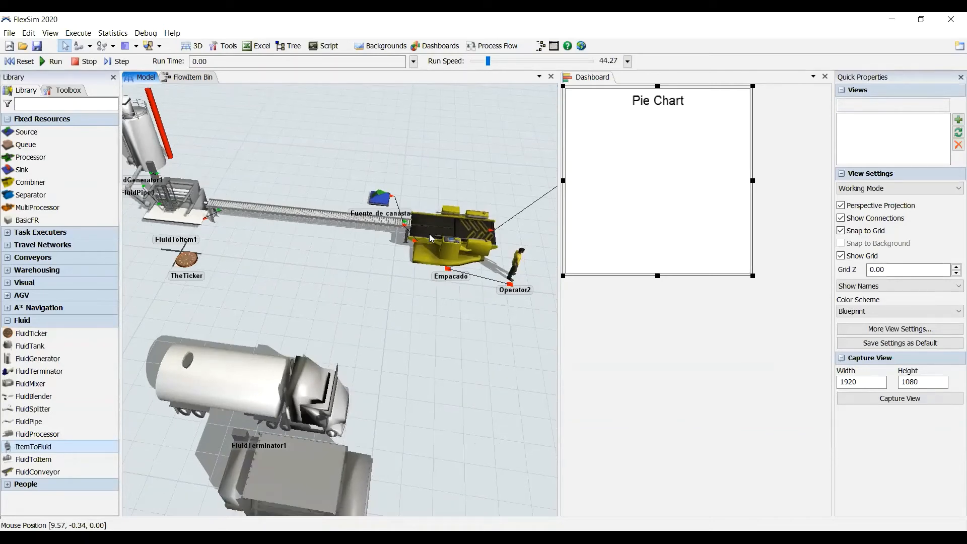
right_click_drag(298, 228, 294, 241)
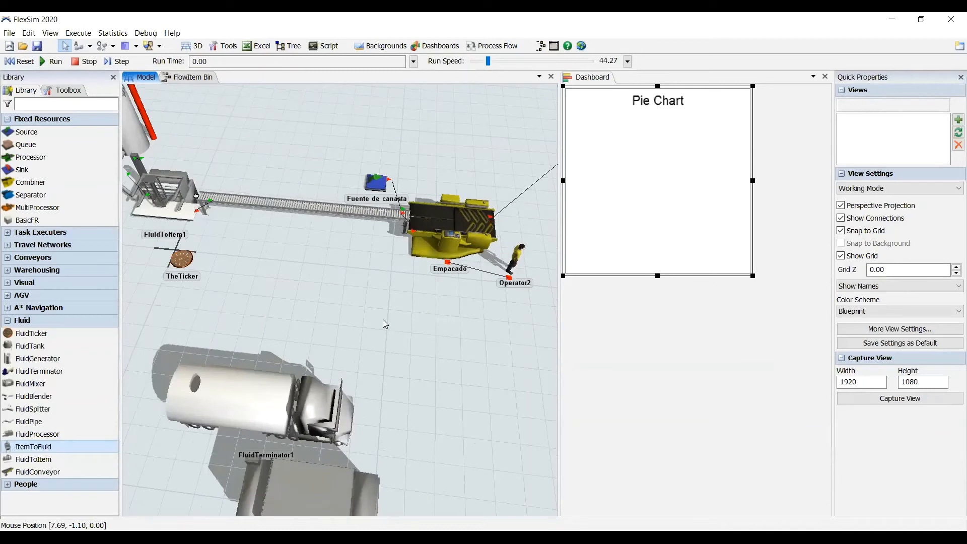
scroll(394, 353, "down", 3)
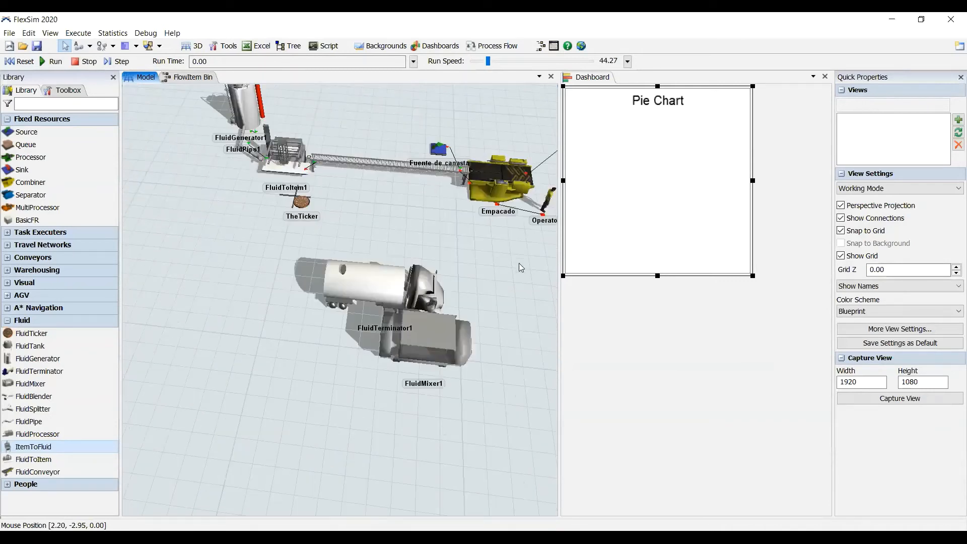
right_click_drag(519, 263, 518, 263)
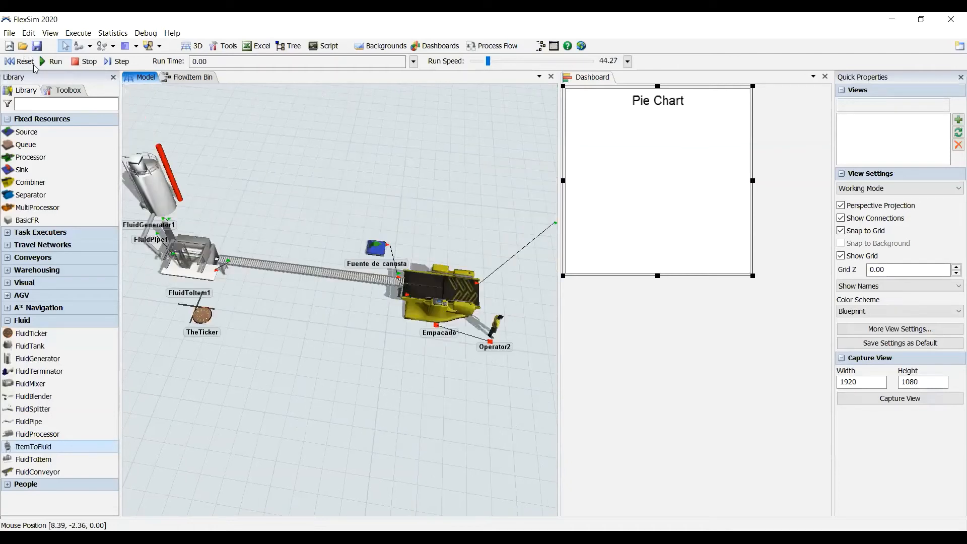
With the model running, enlarge the pie chart and add FluidPipe1 Input vs Time and Content vs Time charts and a FluidToItem1 Throughput table
left_click_drag(232, 345, 238, 347)
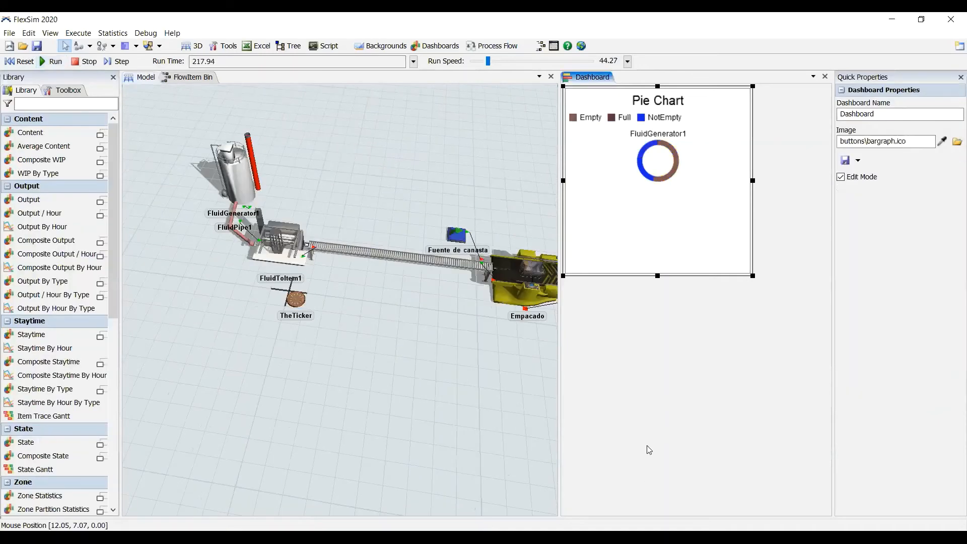
double_click(738, 266)
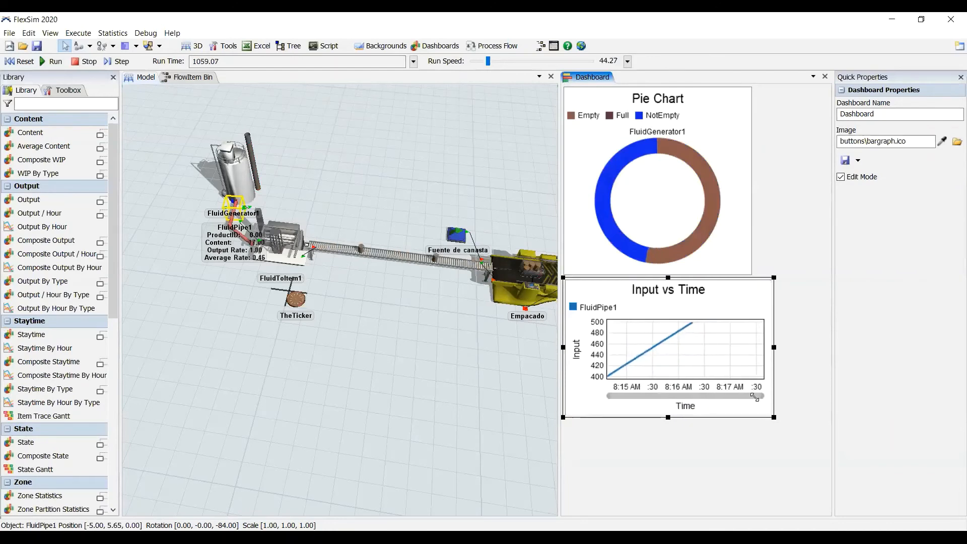
left_click_drag(755, 397, 753, 398)
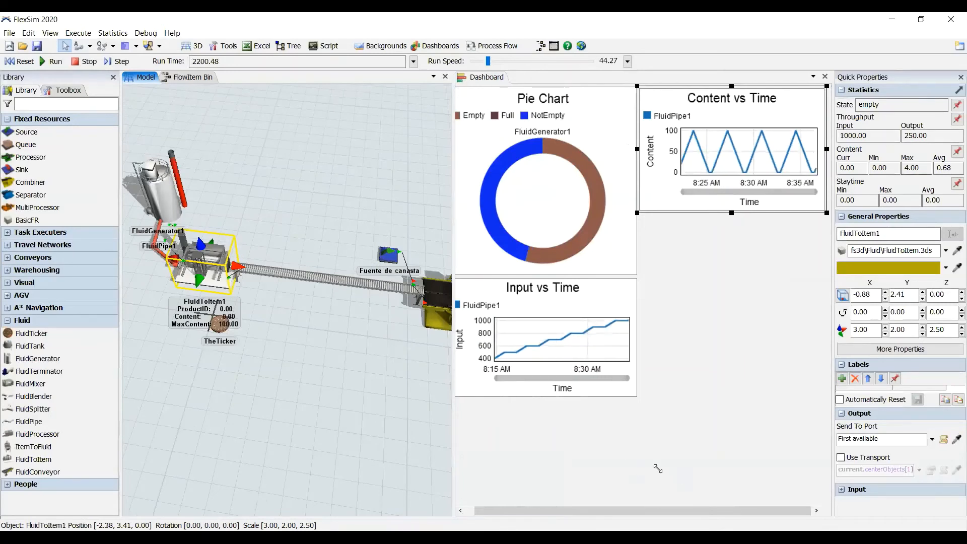
left_click(596, 419)
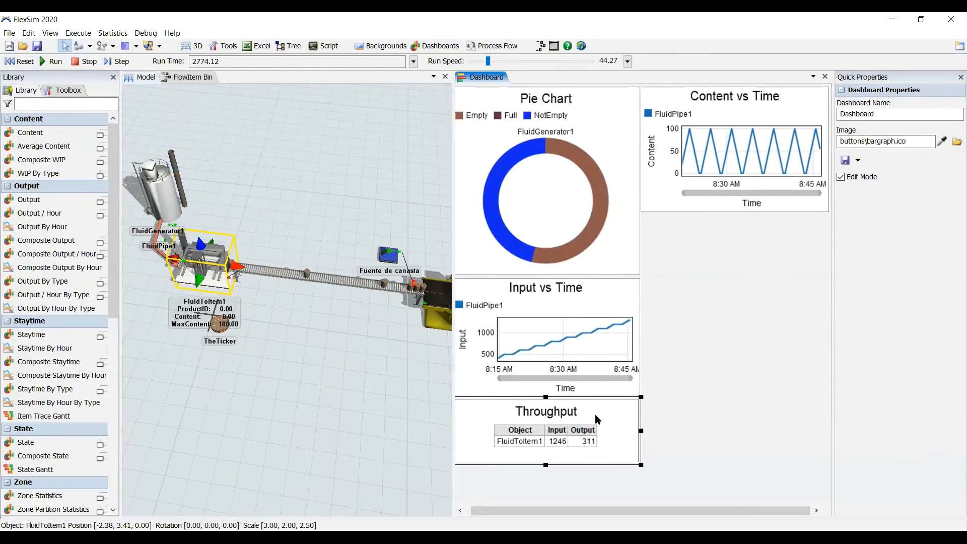
Stop the run at about time 2912 and reset the model and its dashboard charts
left_click(93, 61)
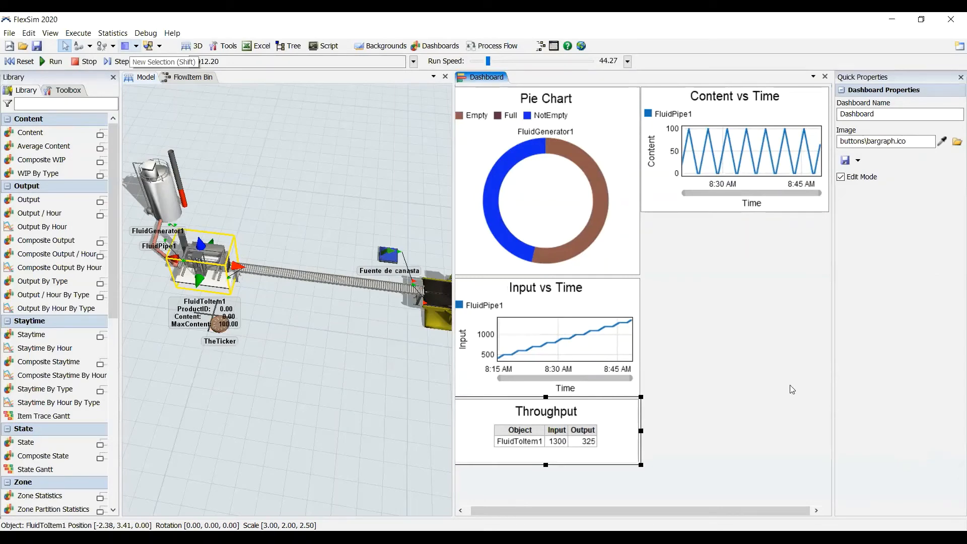
left_click(314, 431)
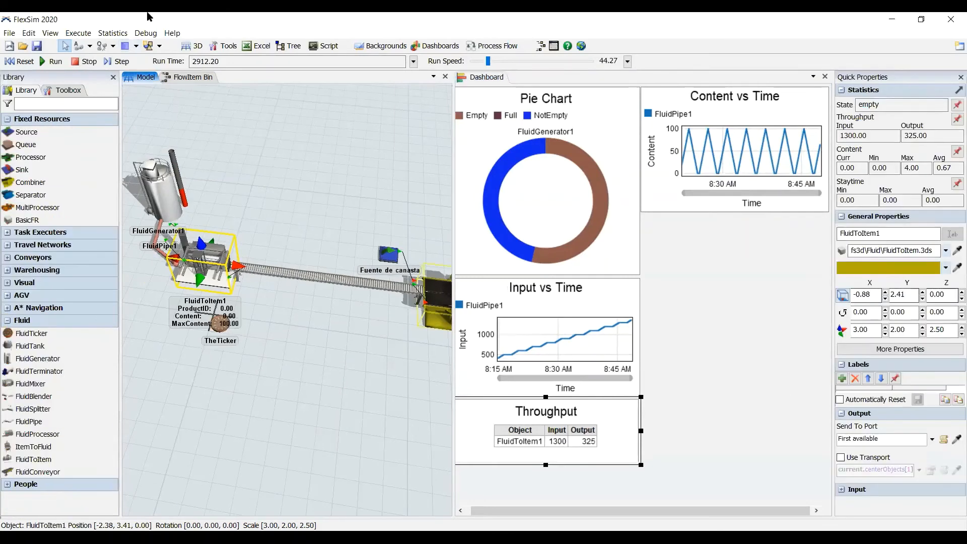
left_click(20, 61)
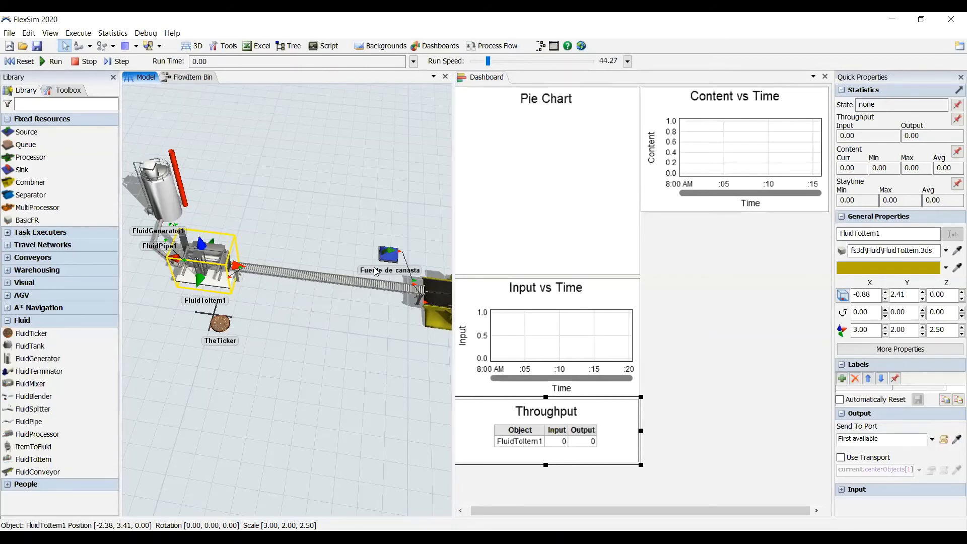
Add a FluidTank near TheTicker and give its Passing Low Mark trigger an Open or Close Ports operation
left_click_drag(375, 268, 434, 305)
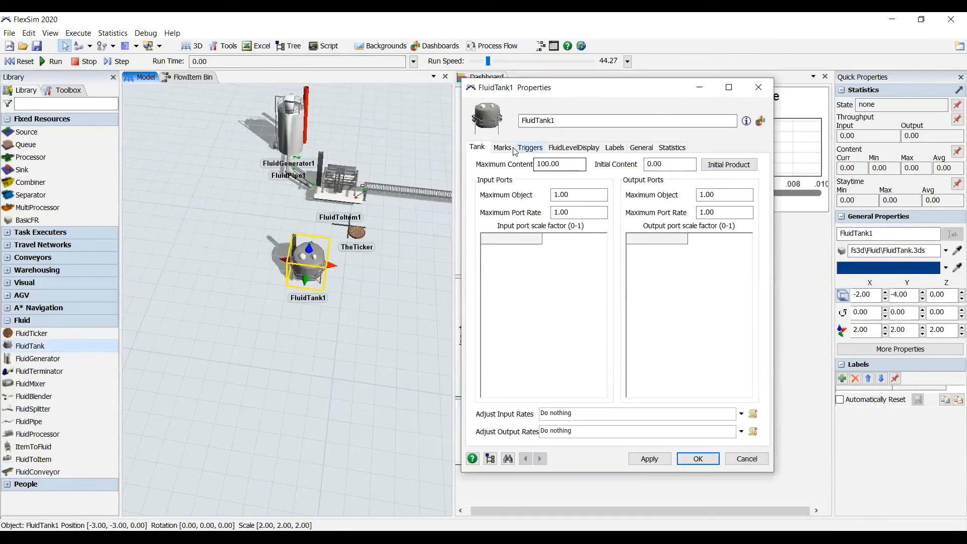
left_click(502, 147)
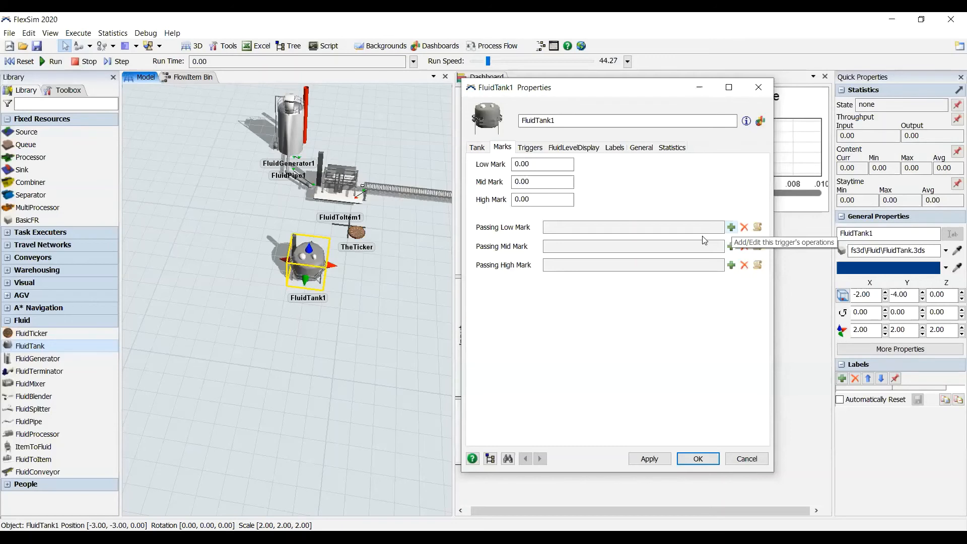
left_click(731, 227)
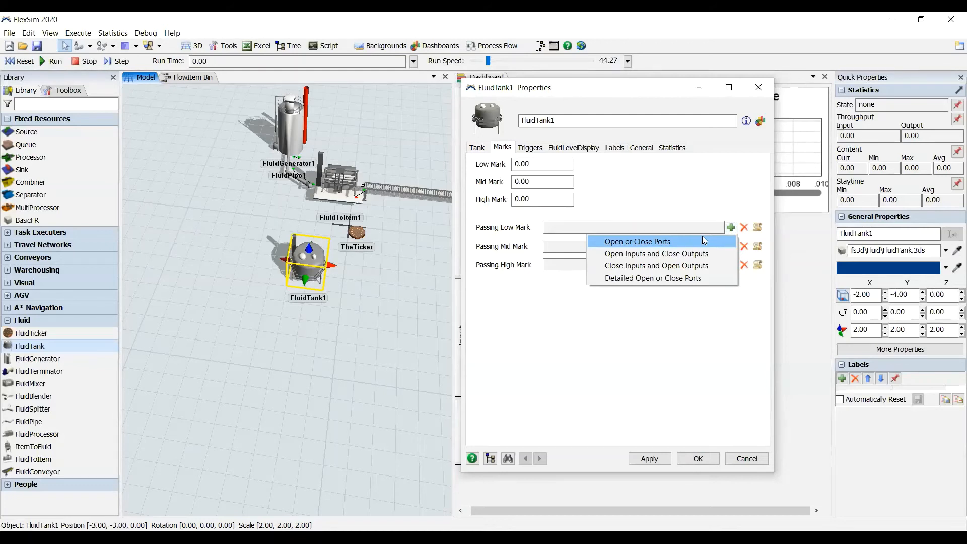
left_click(702, 237)
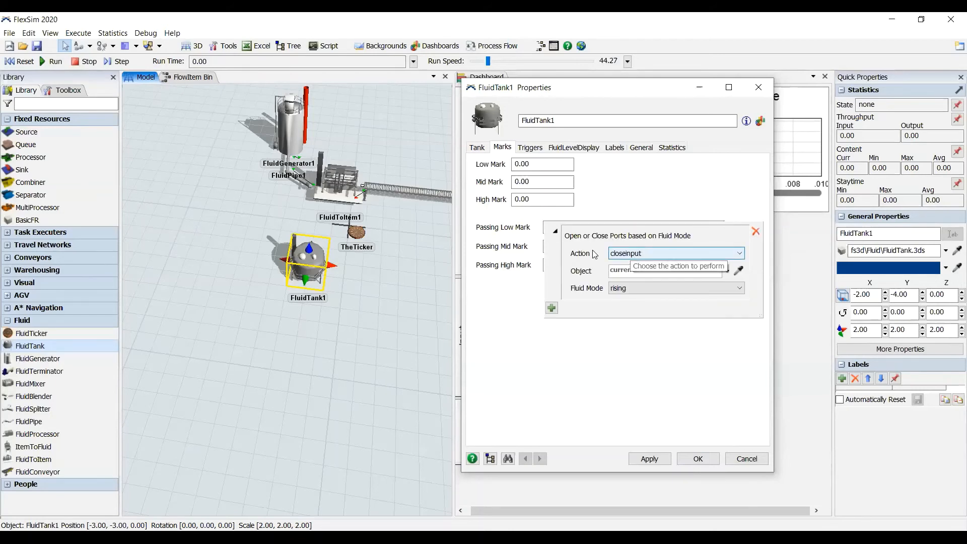
Set the tank's Passing Low Mark operation to the closeoutput action with Fluid Mode falling
left_click(632, 253)
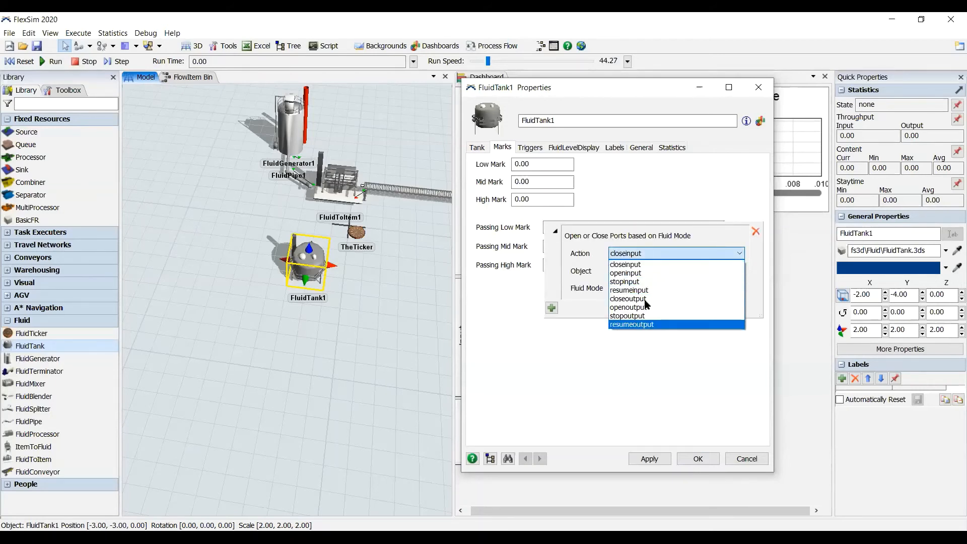
left_click(638, 299)
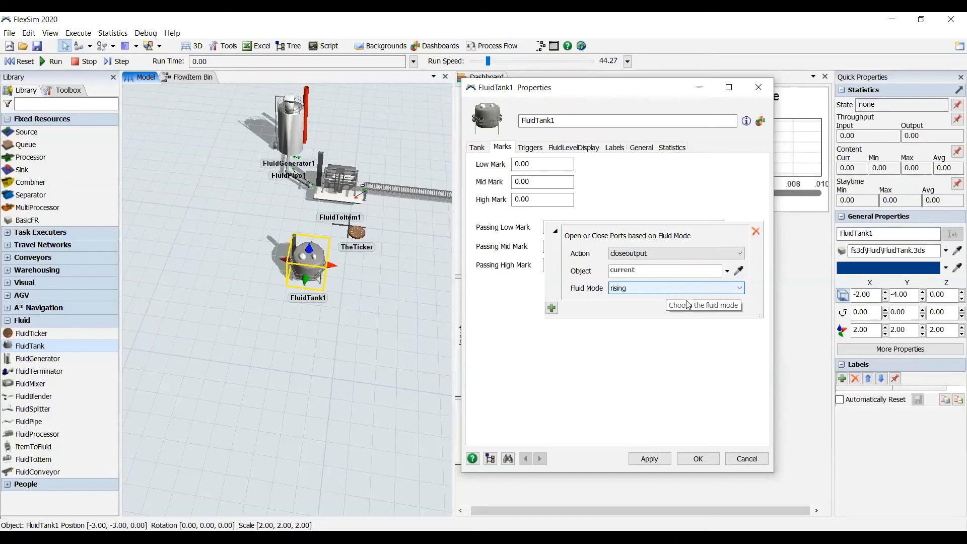
left_click(688, 289)
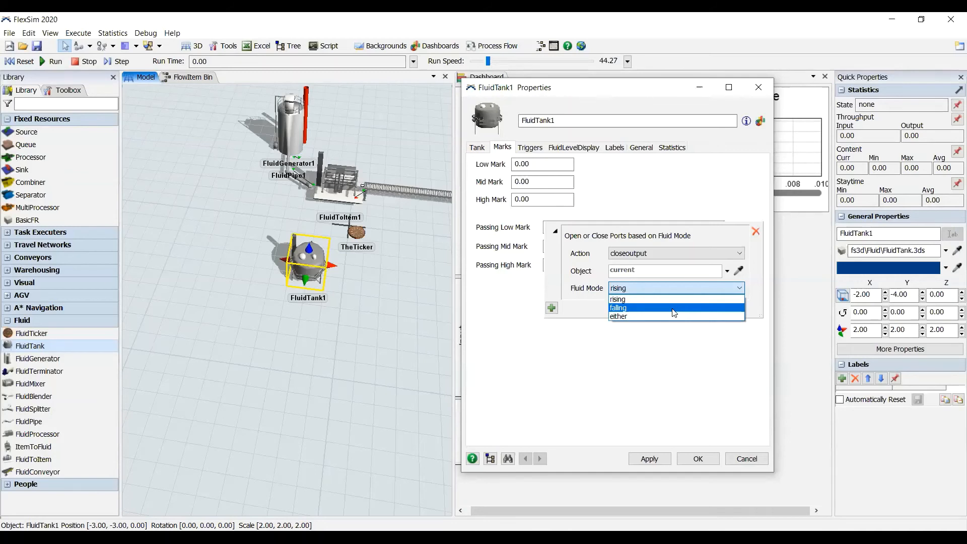
left_click(593, 288)
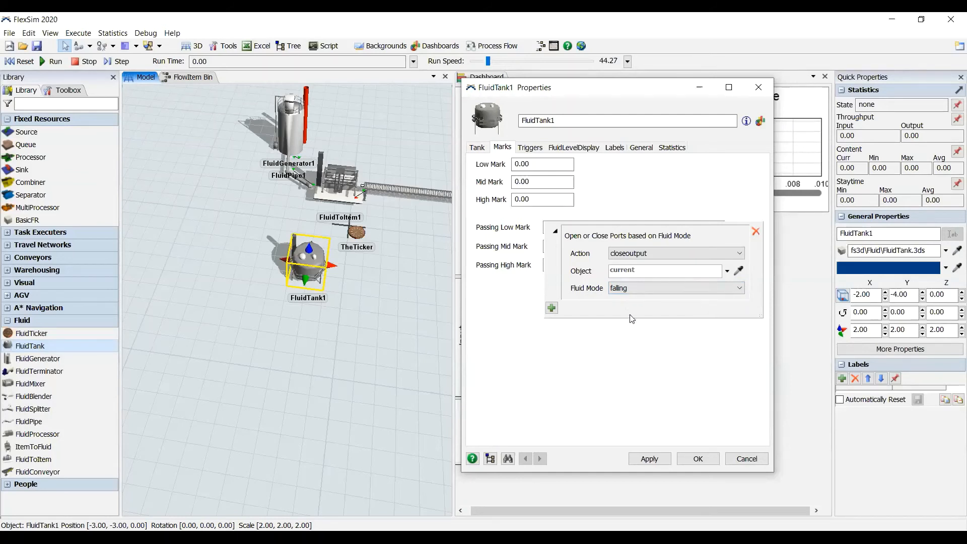
left_click(697, 336)
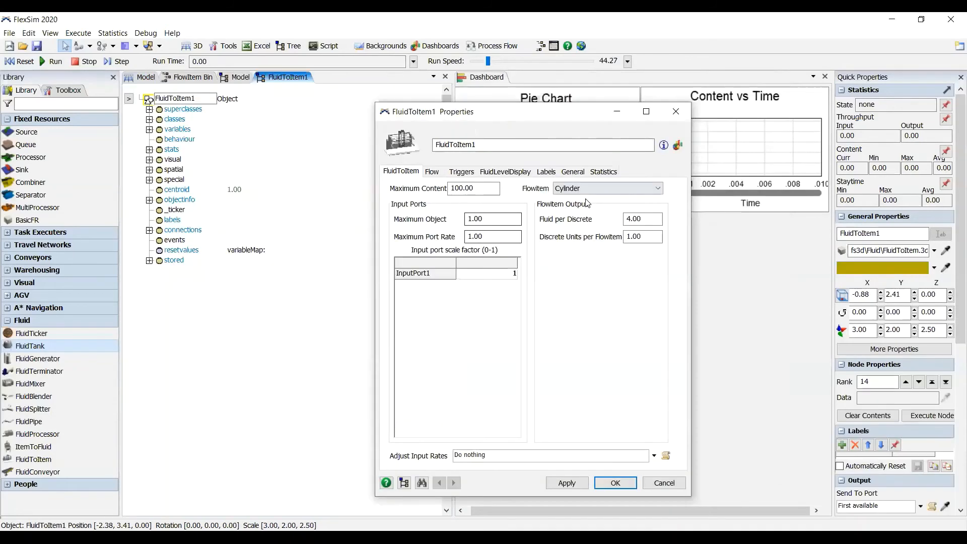
Check FluidToItem1's Fluid per Discrete setting, accept its properties, and return to the 3D model
double_click(642, 220)
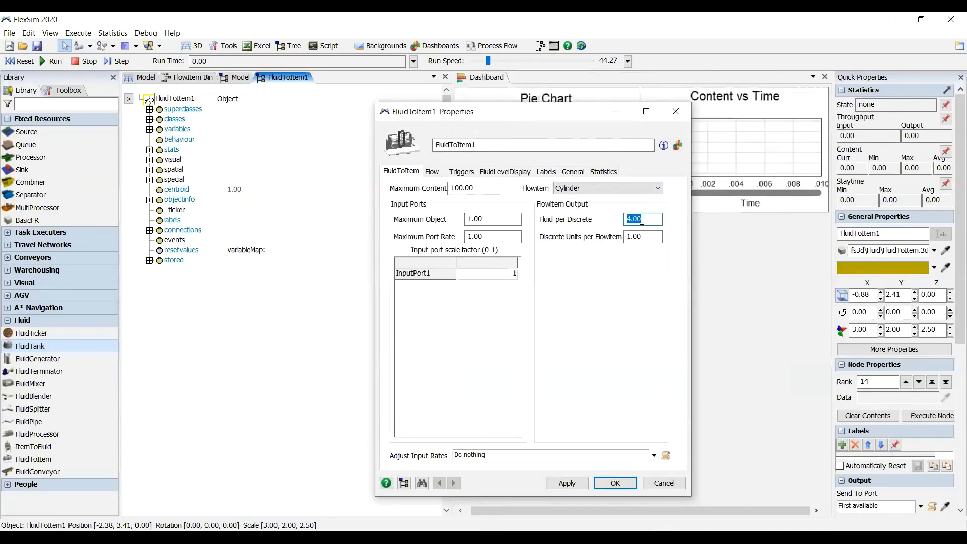
left_click(616, 483)
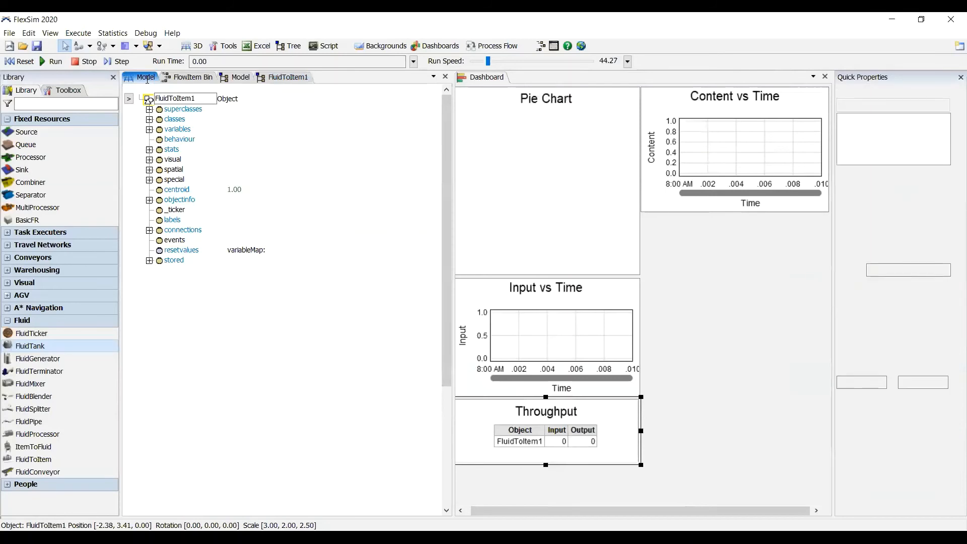
left_click(146, 78)
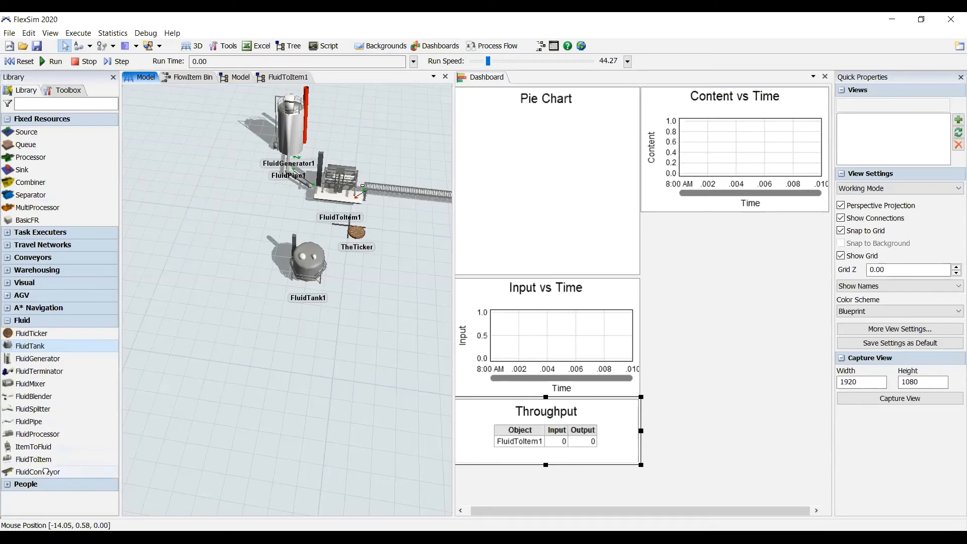
Add a FluidConveyor in the open floor area beyond FluidTank1 and examine its shape from several angles
left_click_drag(45, 471, 276, 352)
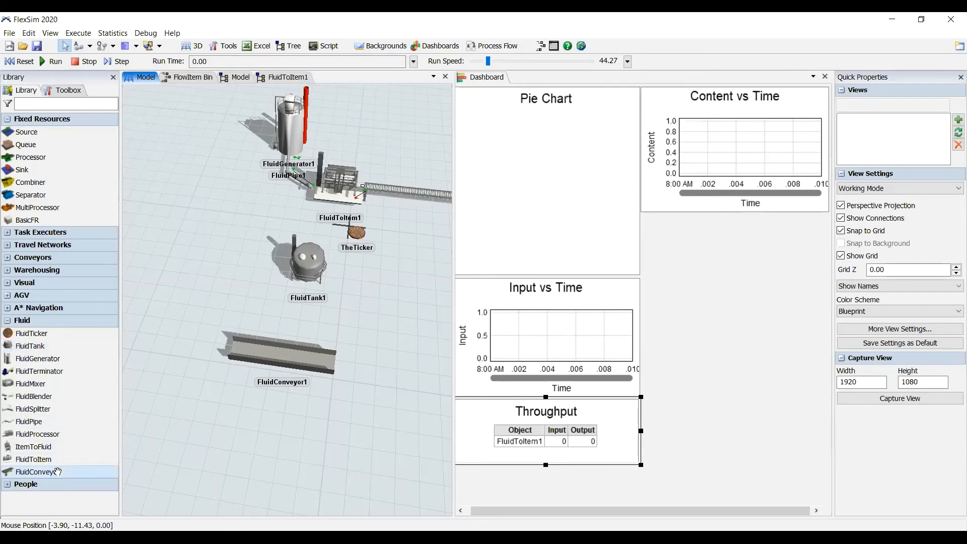
right_click_drag(259, 396, 309, 378)
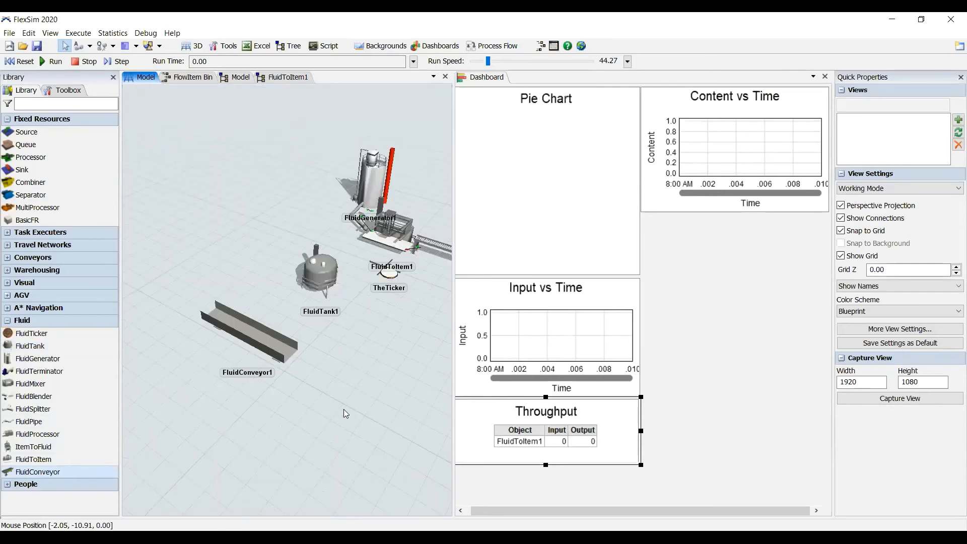
right_click_drag(354, 371, 316, 366)
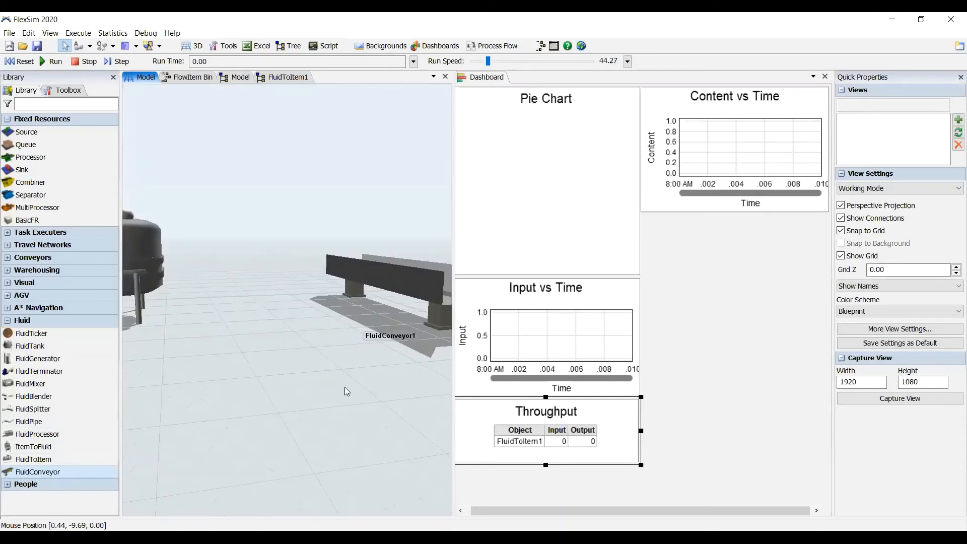
scroll(344, 387, "down", 3)
scroll(345, 387, "down", 3)
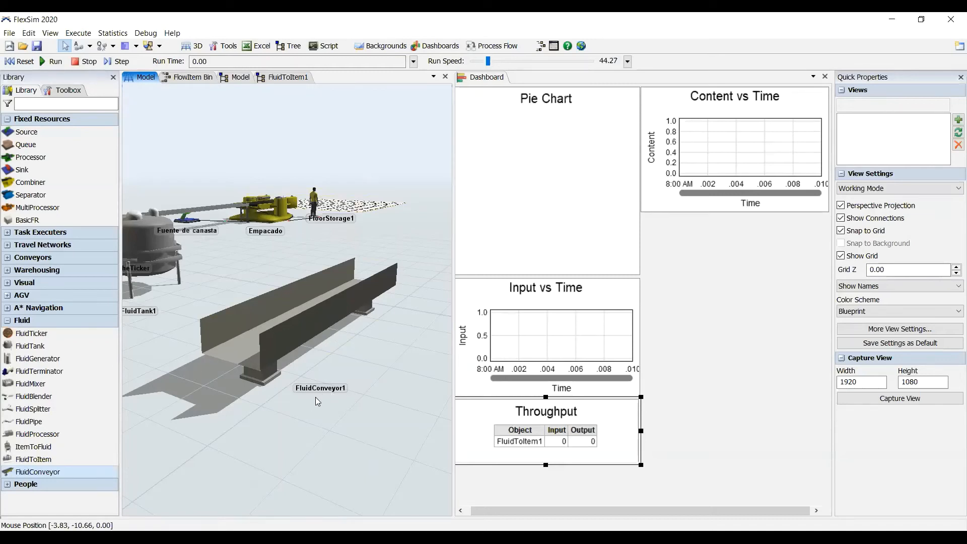
right_click_drag(315, 381, 304, 389)
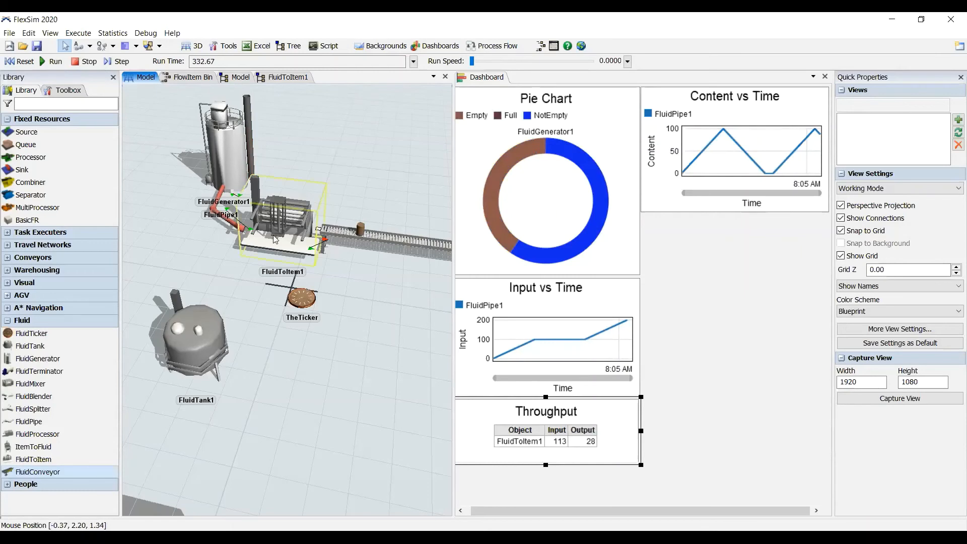
Compare the statistics of FluidToItem1 and FluidPipe1 with the dashboard's throughput, content and input charts
left_click(299, 227)
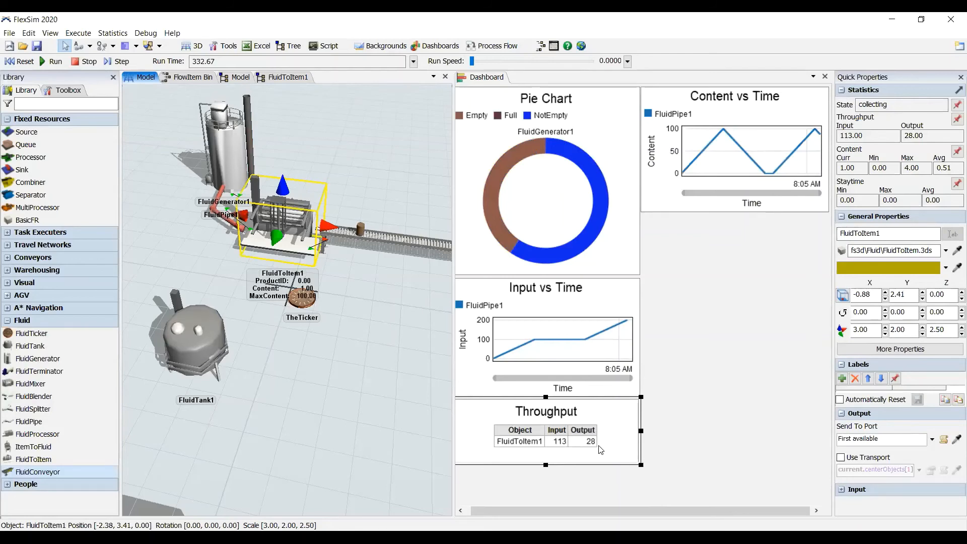
left_click(723, 183)
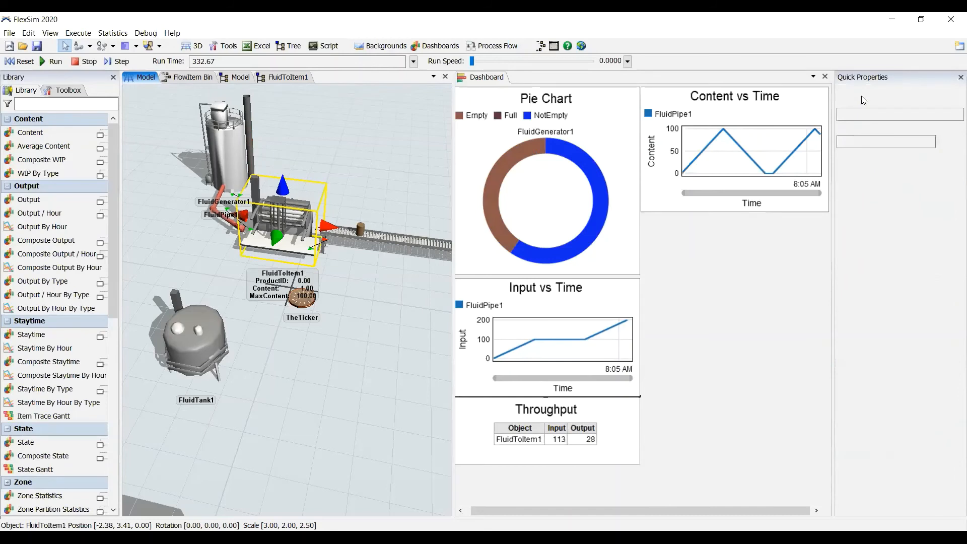
left_click(739, 127)
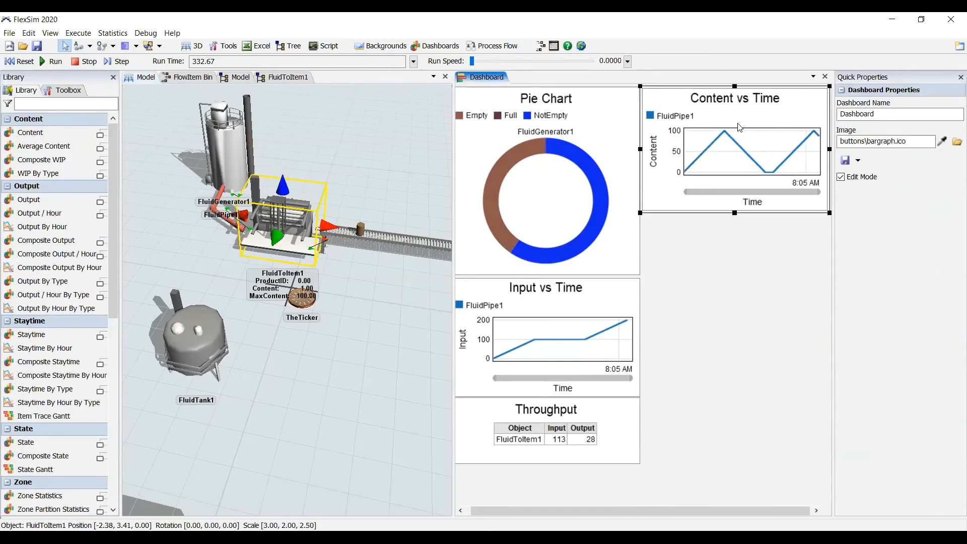
left_click(233, 185)
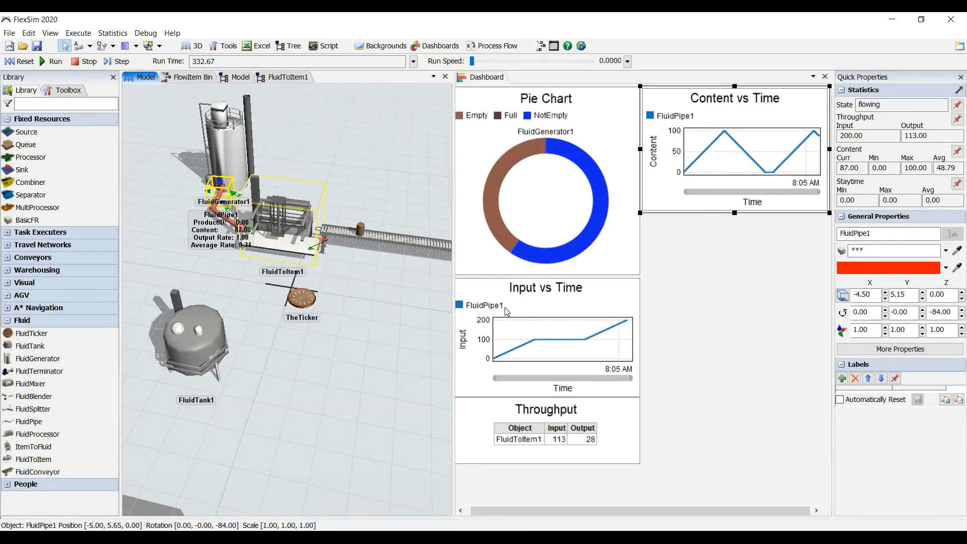
left_click(223, 207)
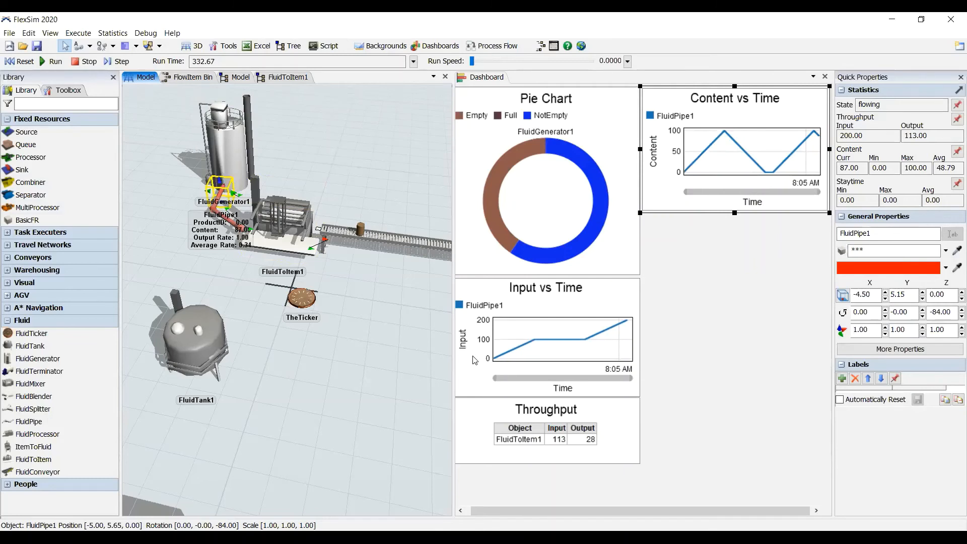
mouse_move(545, 166)
mouse_move(523, 152)
Review FluidPipe1's pipe section layout, accept its properties, and reset the model
left_click_drag(29, 154, 272, 405)
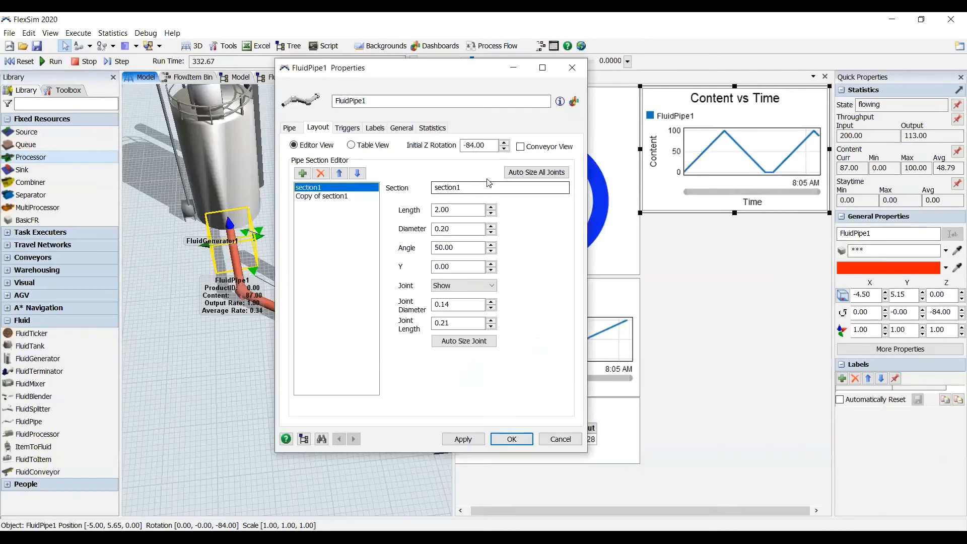
left_click(520, 438)
left_click(21, 61)
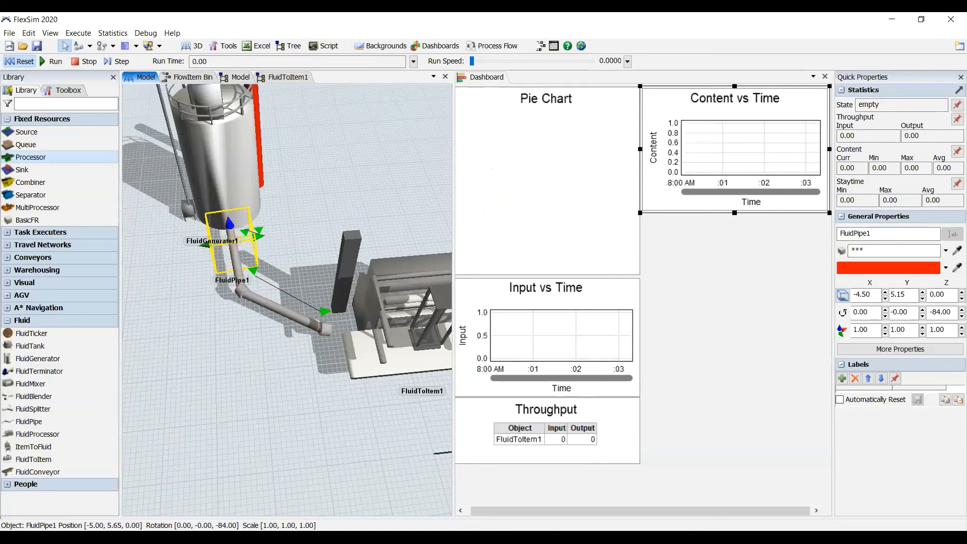
key("ctrl+space")
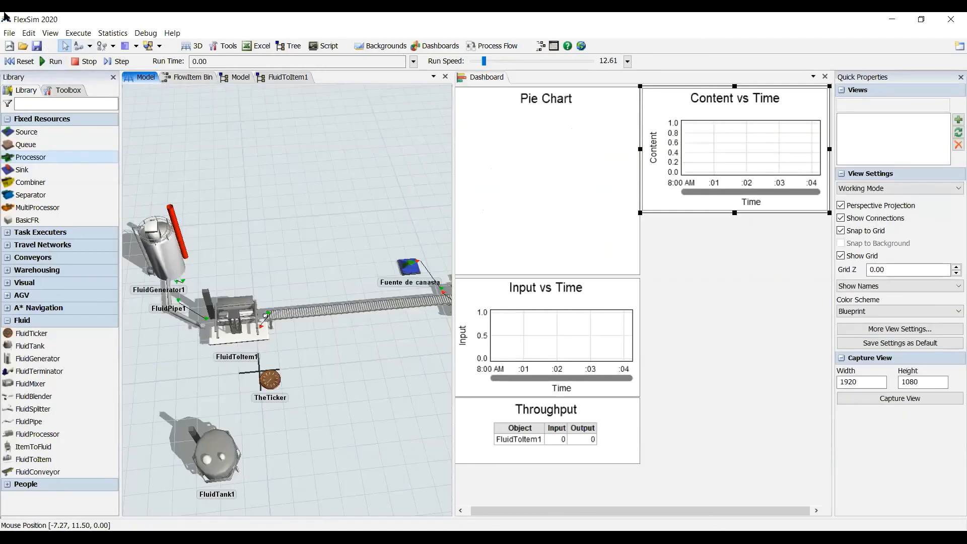
Review the OpenGL Context choices in the graphics section of Global Preferences and close the preferences
left_click(7, 33)
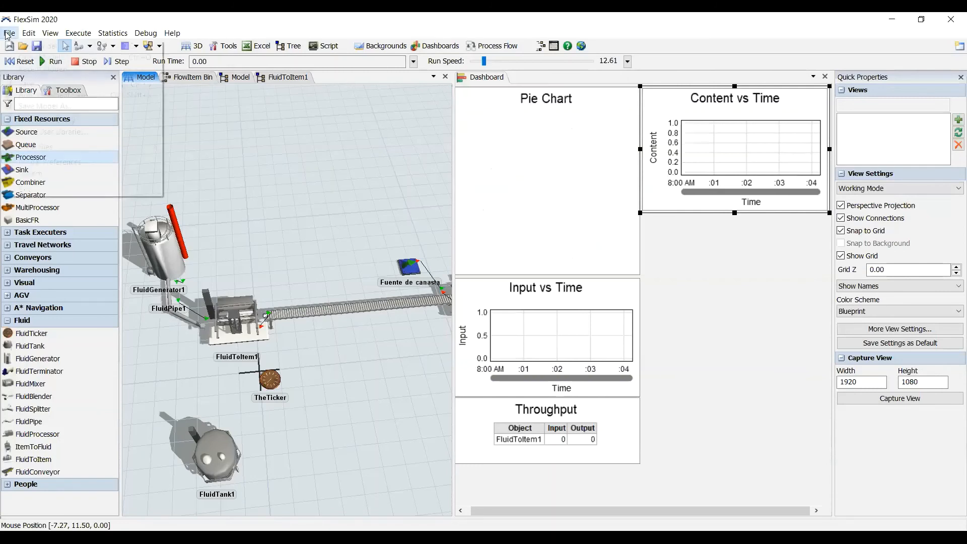
left_click(34, 162)
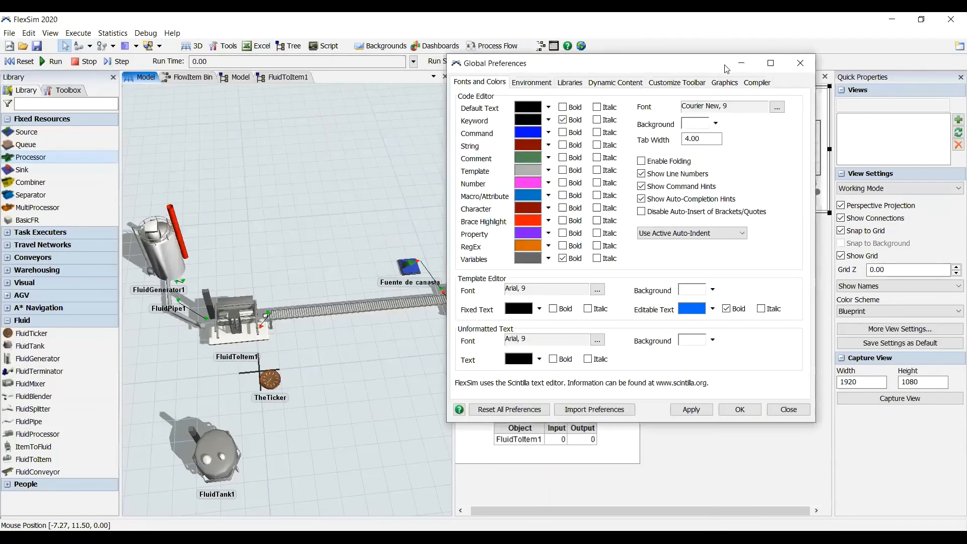
left_click(737, 82)
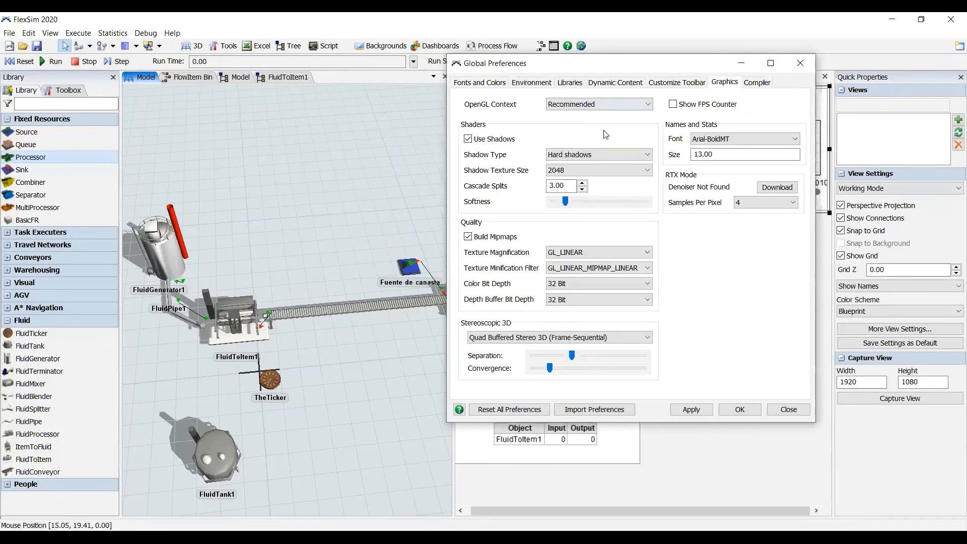
left_click(605, 105)
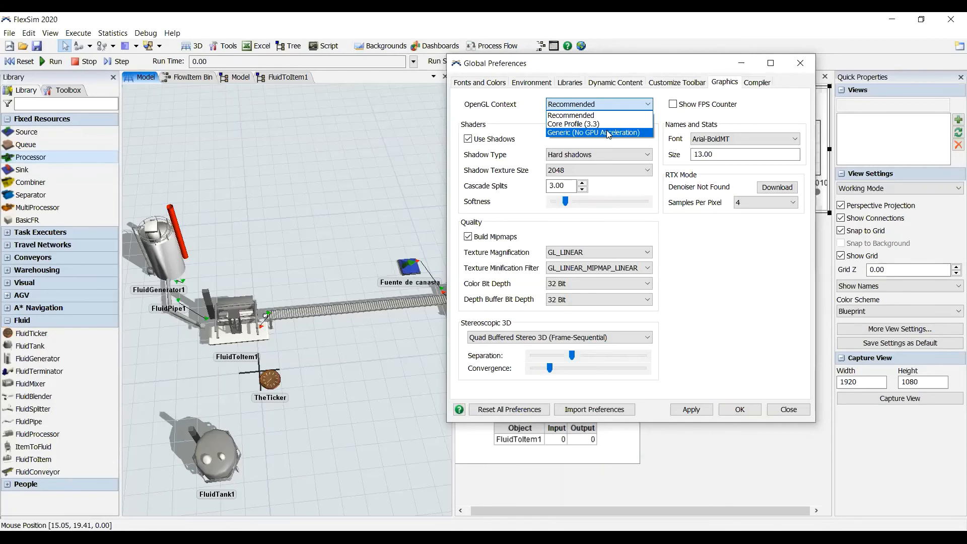
left_click(738, 414)
left_click(738, 415)
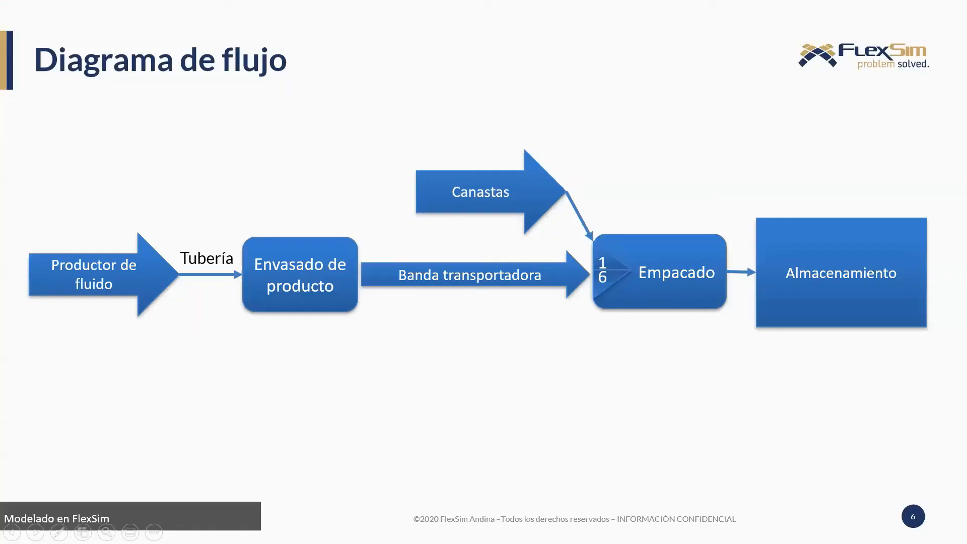
left_click(793, 212)
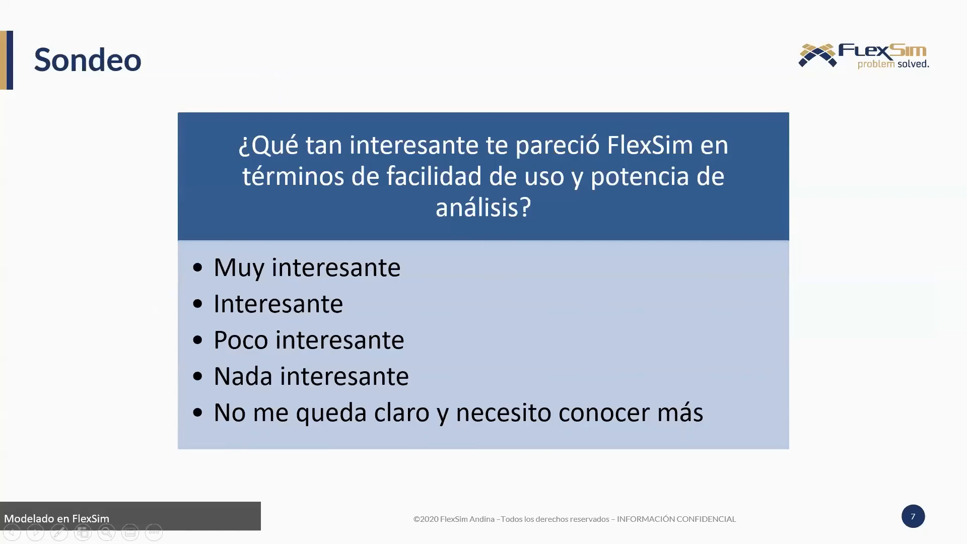
key("Right")
key("Left")
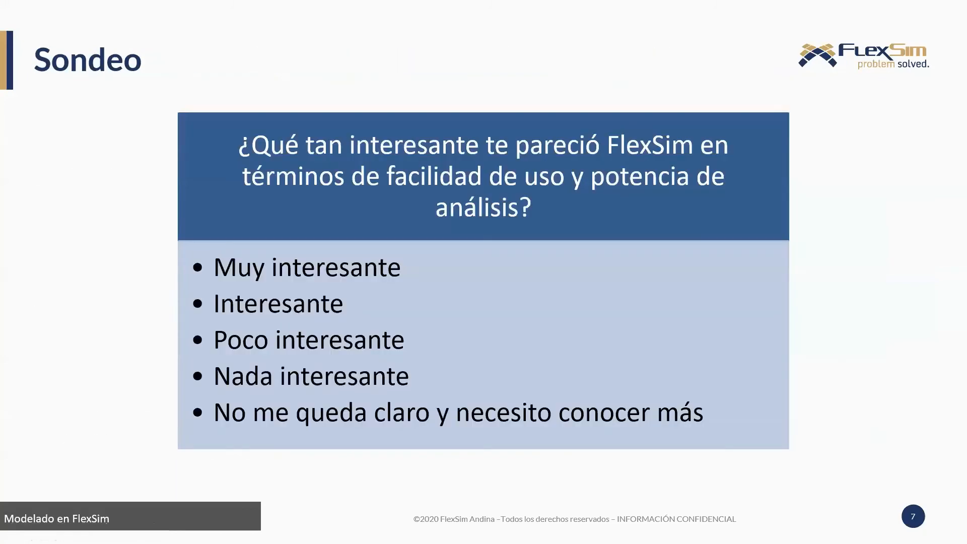